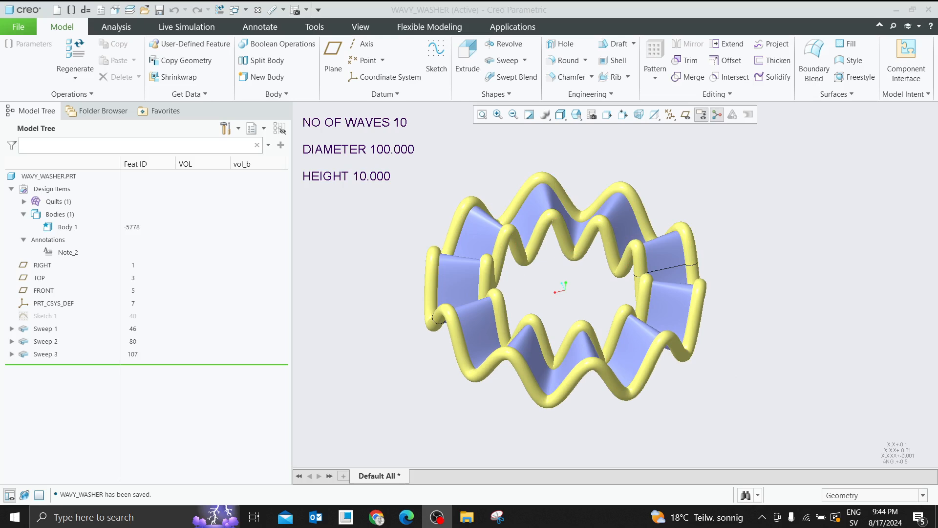
Examine the finished wavy washer from several angles, including its standard top view and a closer side view.
mouse_move(503, 223)
middle_mouse_down()
mouse_move(489, 210)
mouse_move(438, 264)
mouse_move(448, 253)
middle_mouse_up()
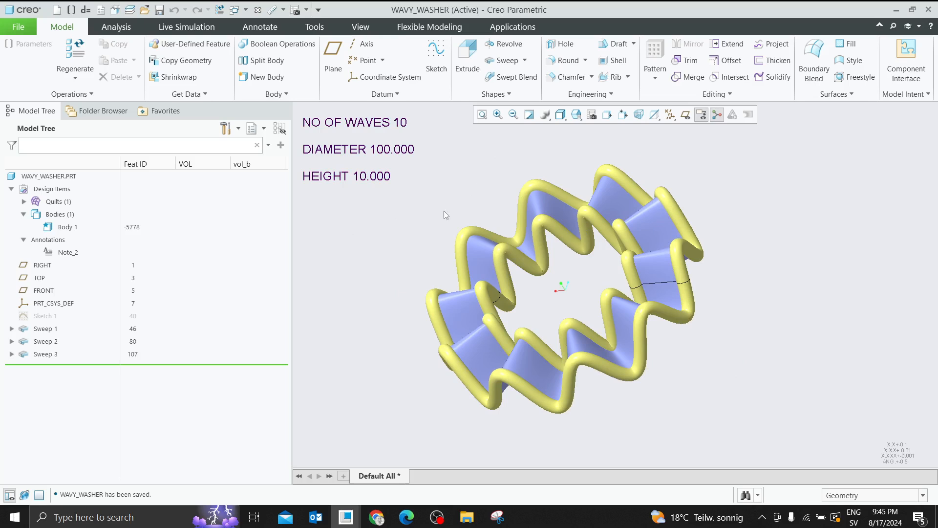
mouse_move(456, 218)
middle_mouse_down()
mouse_move(493, 188)
mouse_move(447, 195)
mouse_move(426, 203)
mouse_move(457, 195)
mouse_move(422, 212)
mouse_move(445, 206)
middle_mouse_up()
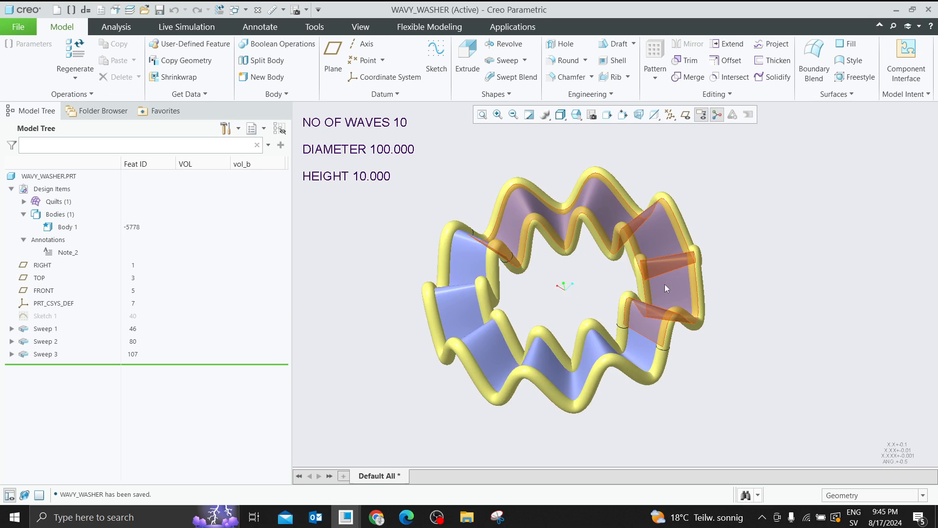
scroll(665, 288, "down", 2)
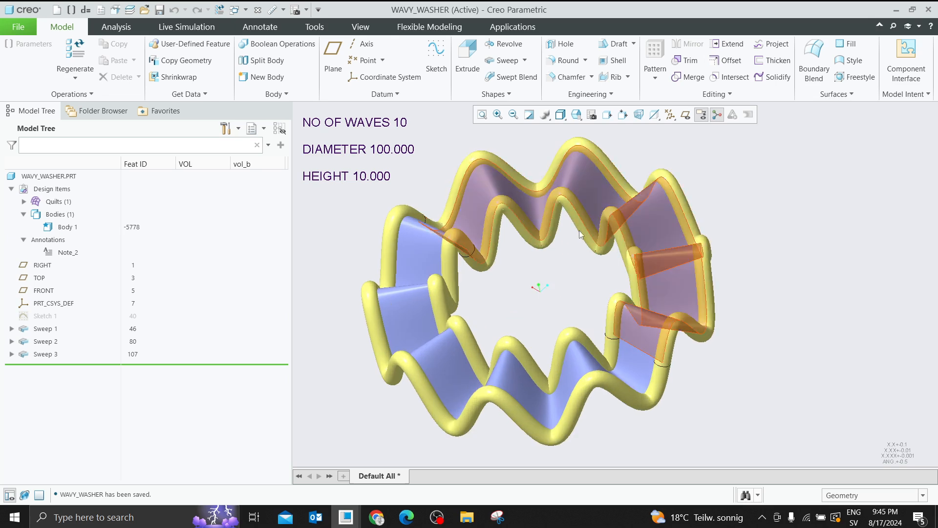
mouse_move(519, 189)
middle_mouse_down()
mouse_move(557, 258)
mouse_move(535, 247)
middle_mouse_up()
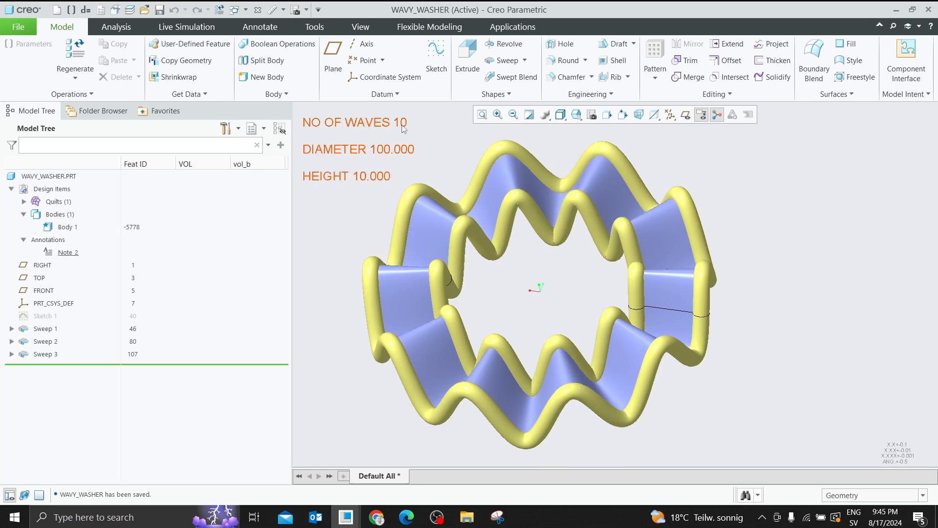
middle_click_drag(712, 232, 637, 172)
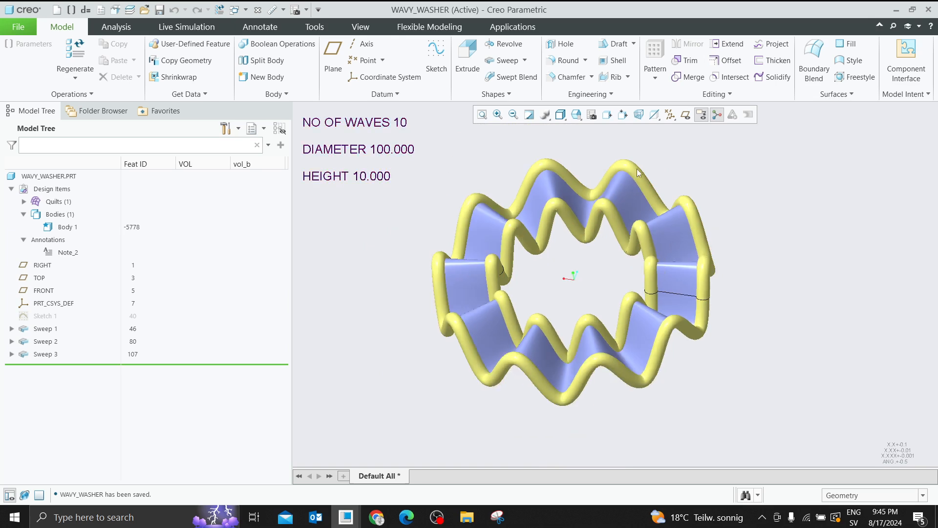
left_click(576, 115)
left_click(589, 204)
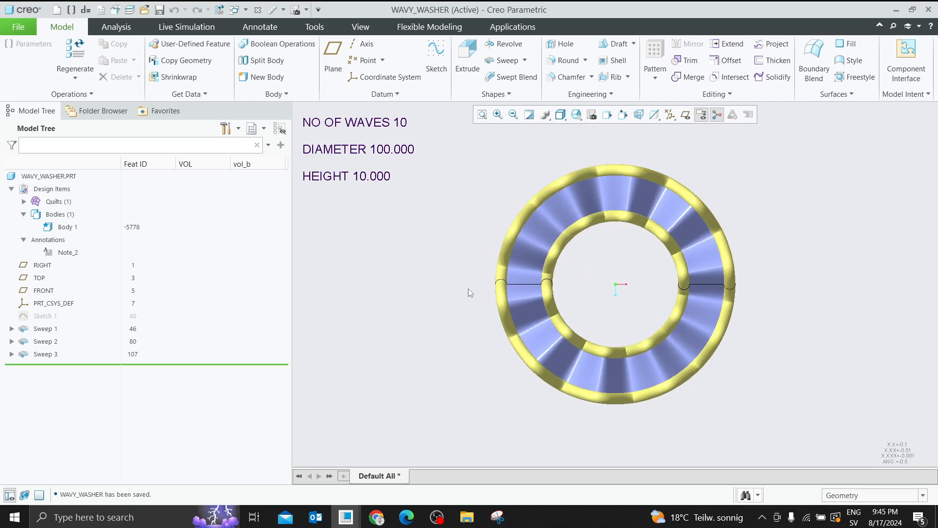
middle_click_drag(580, 364, 598, 269)
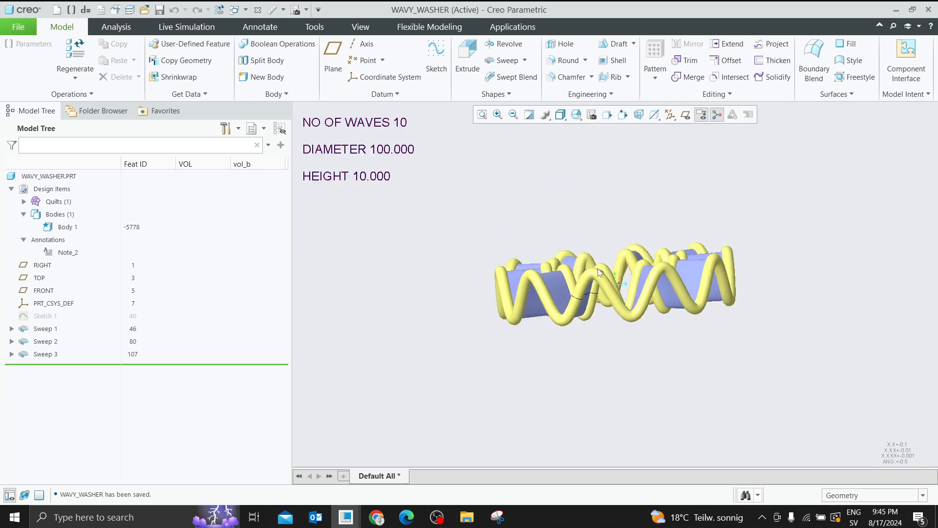
scroll(597, 268, "down", 3)
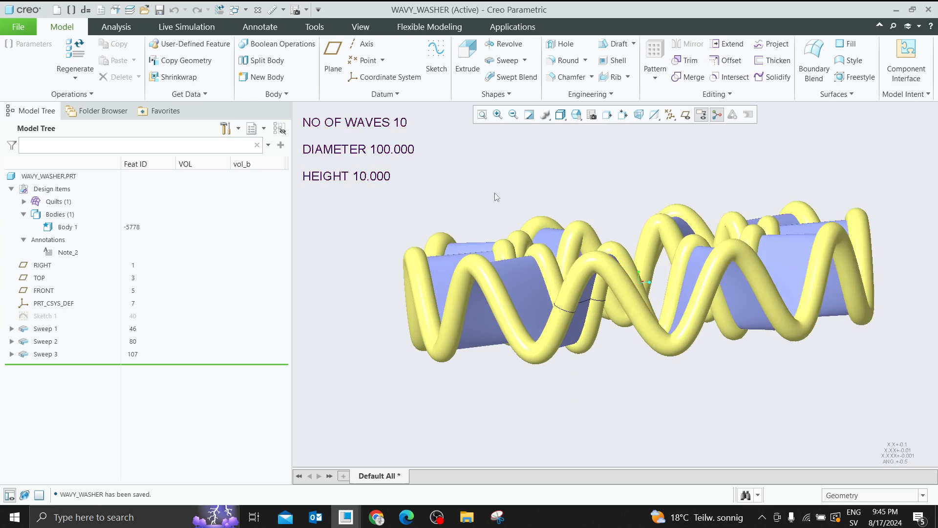
middle_click_drag(495, 193, 542, 218)
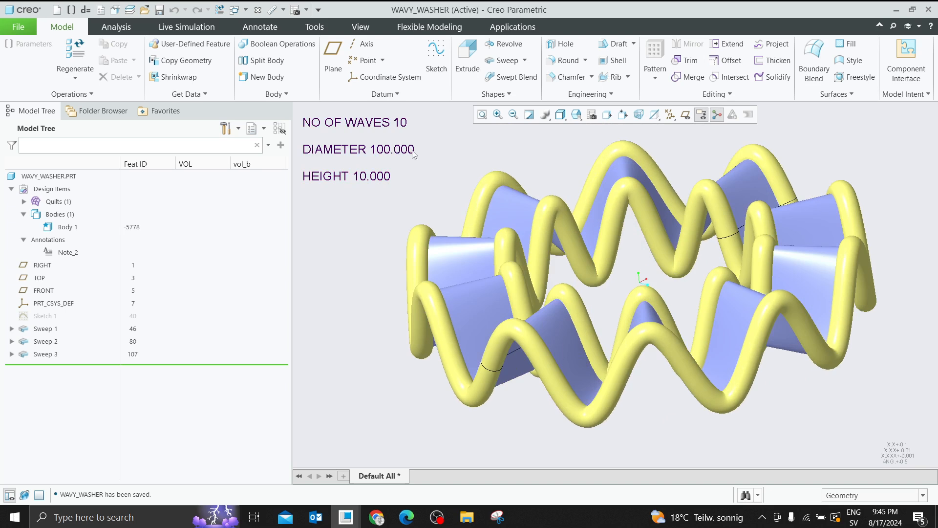
Set the number of waves in the model note to 5, regenerate the washer and inspect its shape.
double_click(401, 122)
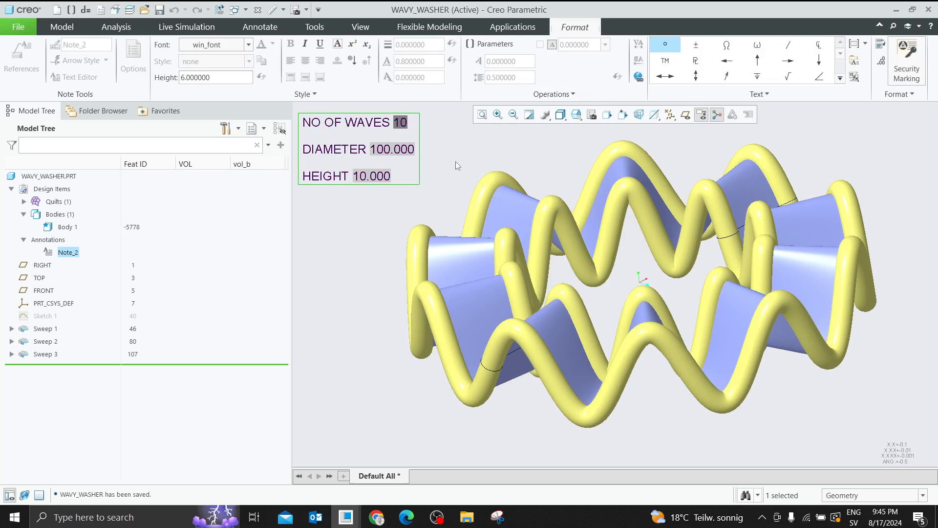
left_click(401, 131)
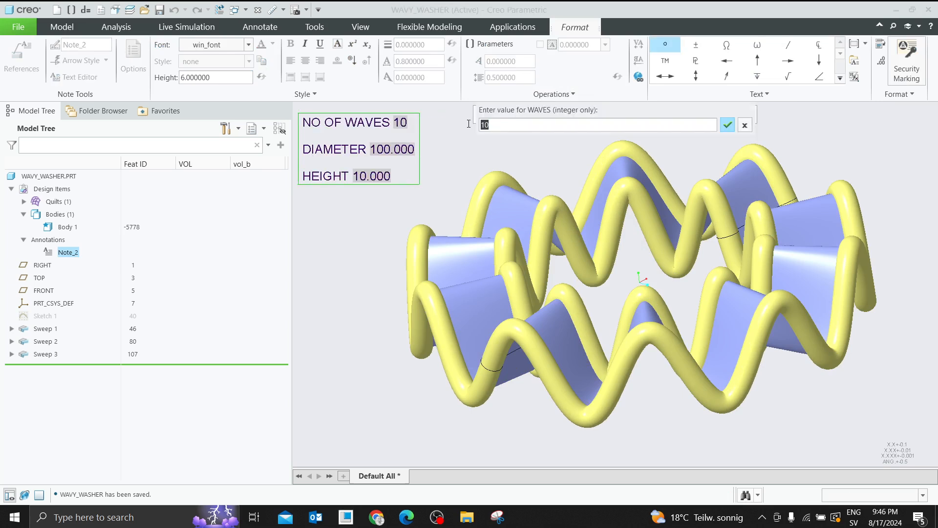
type("5")
key("Return")
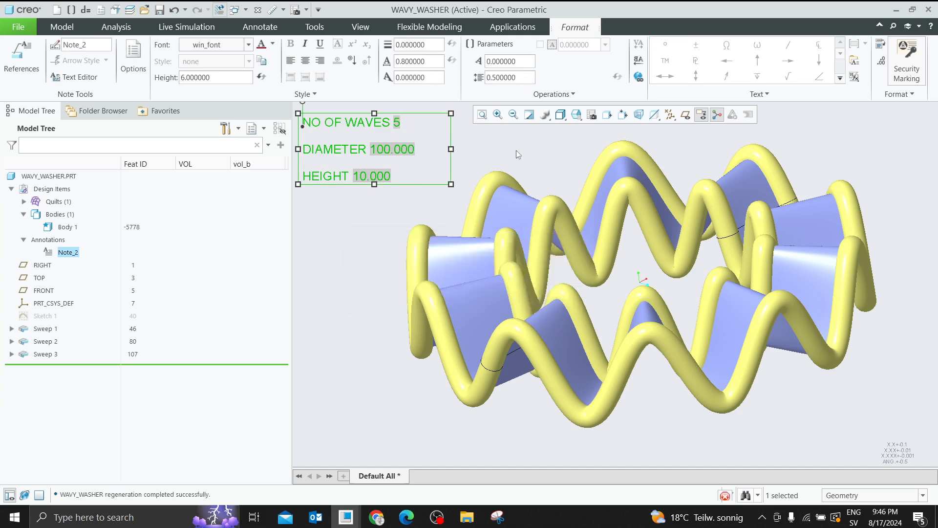
middle_click_drag(615, 178, 649, 236)
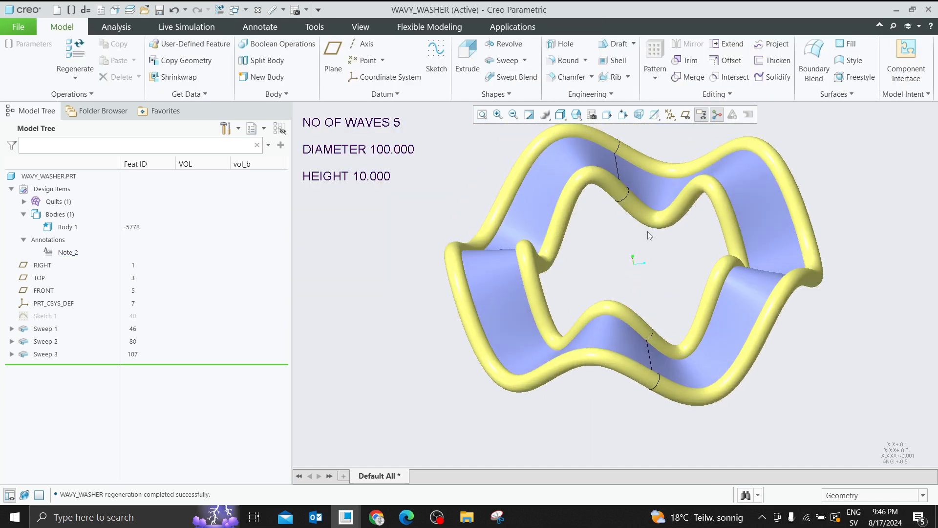
Set the number of waves in the note to 10 and regenerate the washer.
double_click(397, 124)
double_click(397, 124)
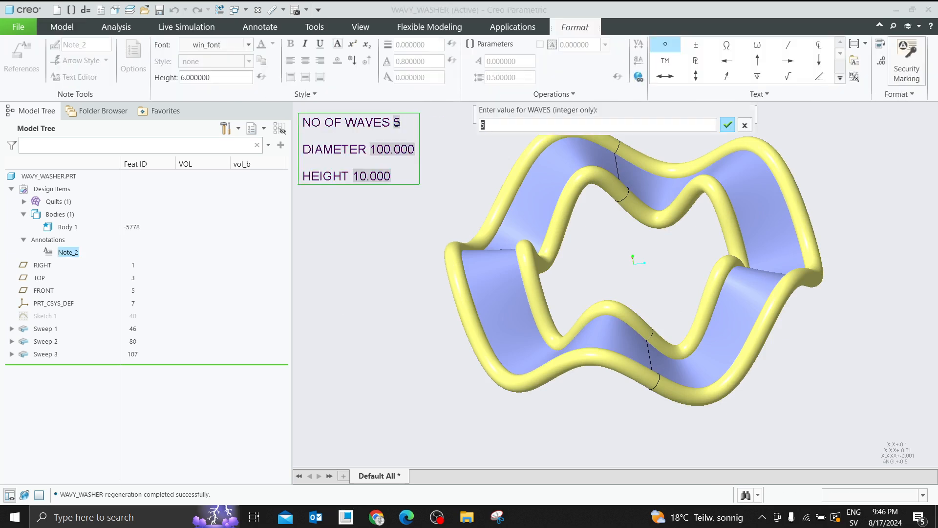
key("Return")
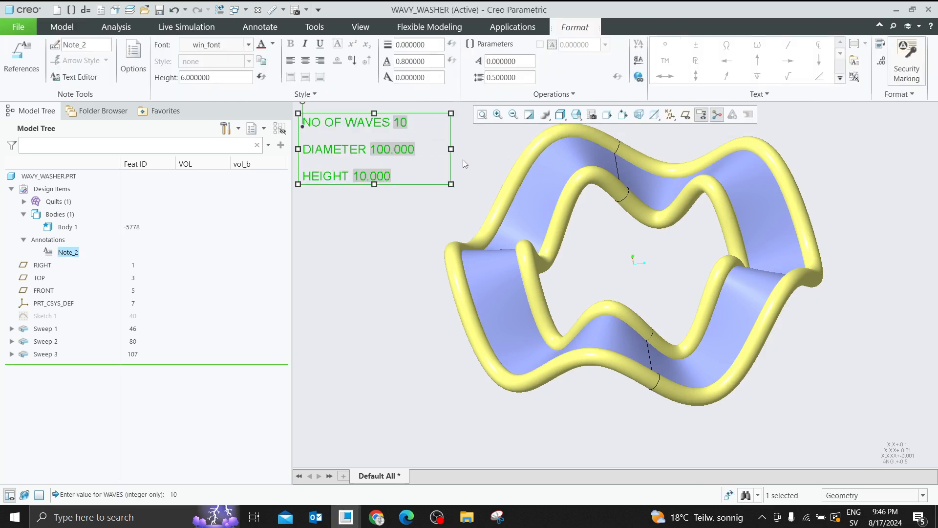
key("ctrl+g")
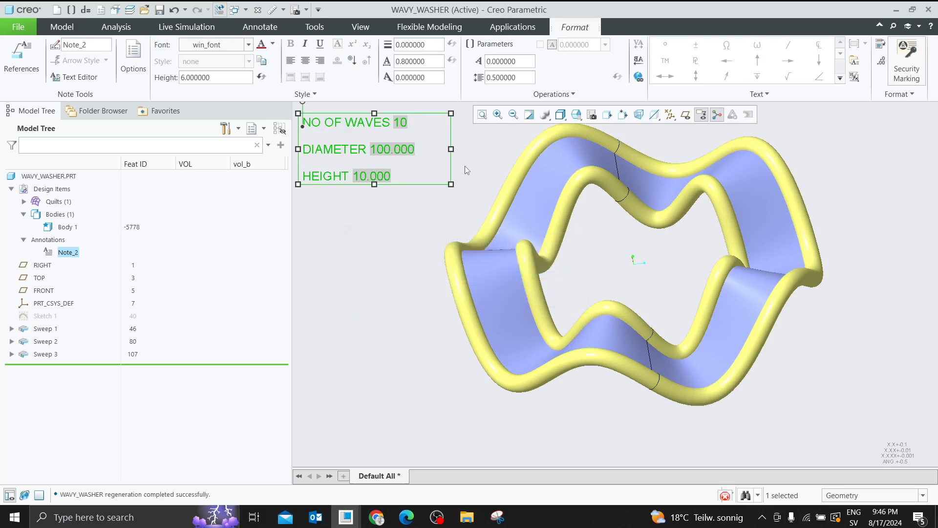
mouse_move(584, 207)
middle_mouse_down()
mouse_move(619, 225)
mouse_move(620, 242)
middle_mouse_up()
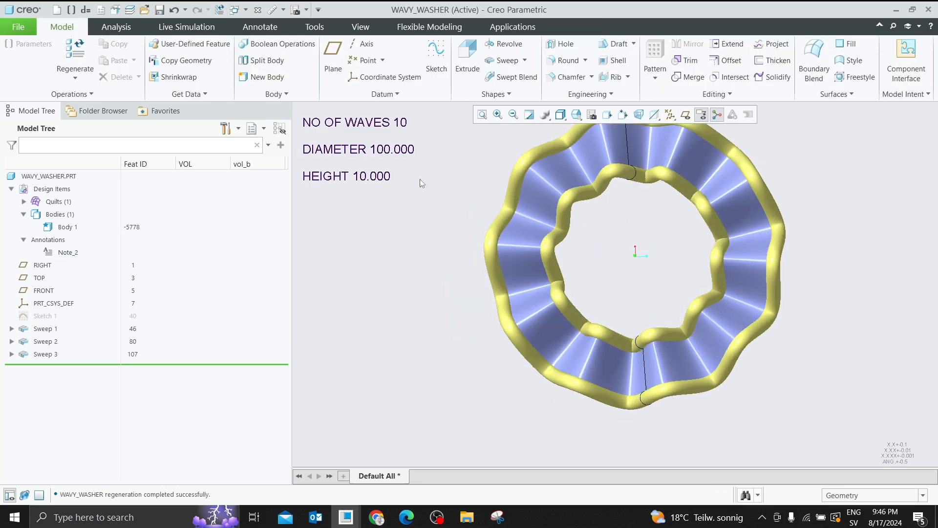
Set the washer's diameter in the note to 150, regenerate the model and inspect the result.
double_click(398, 152)
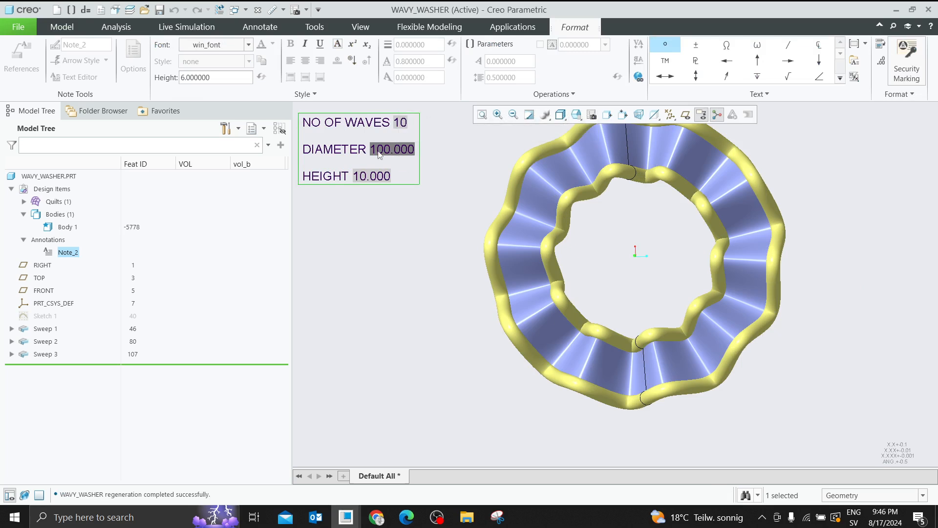
double_click(379, 155)
type("1")
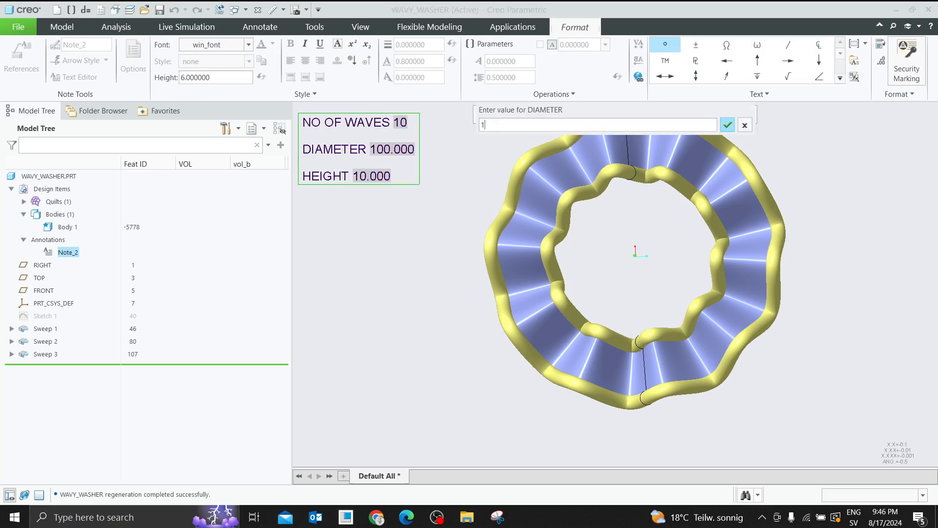
type("50")
key("Return")
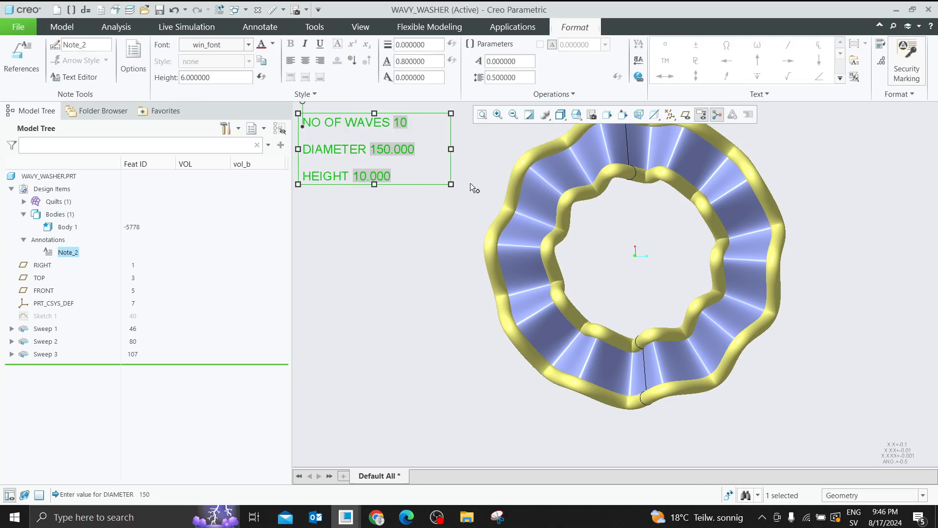
left_click(471, 192)
middle_click_drag(500, 212, 607, 190)
scroll(600, 245, "down", 3)
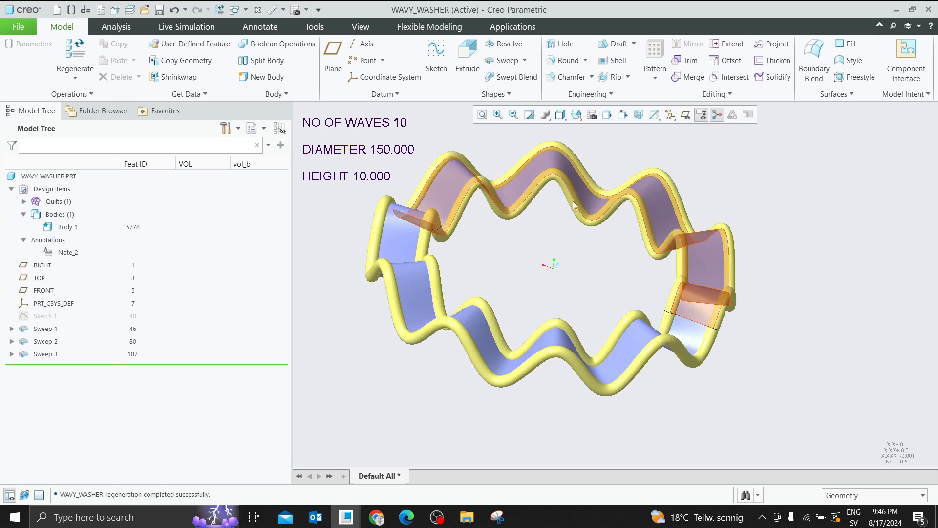
Create a new solid part named wavey_part with the default template and maximise its window.
left_click(57, 11)
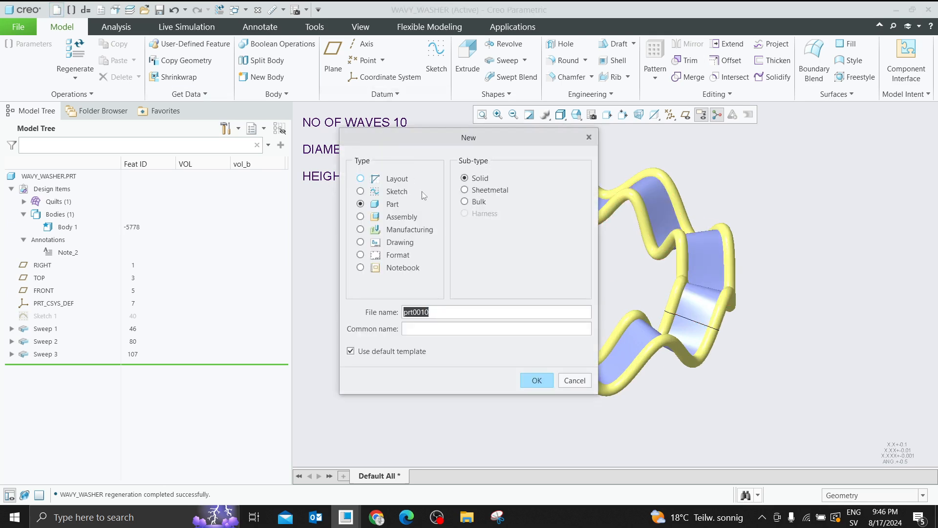
type("wavey_part")
left_click(537, 380)
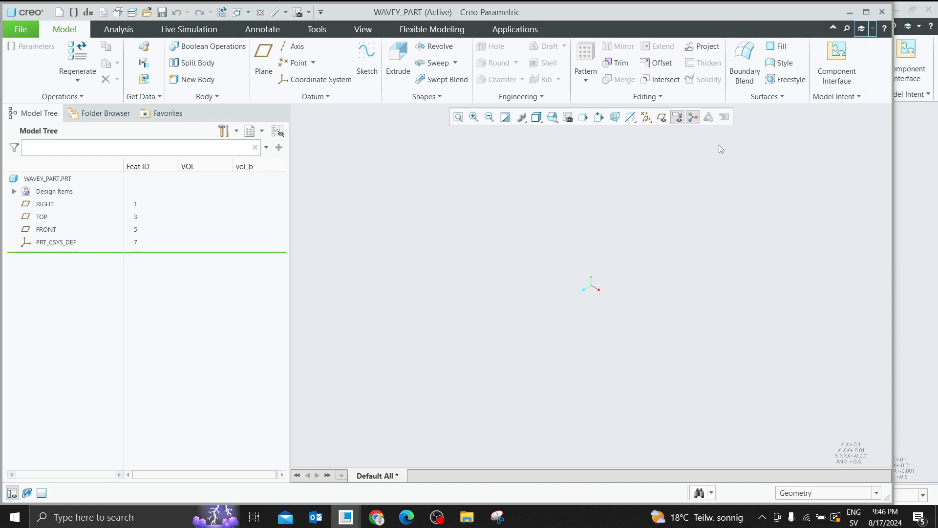
left_click(867, 12)
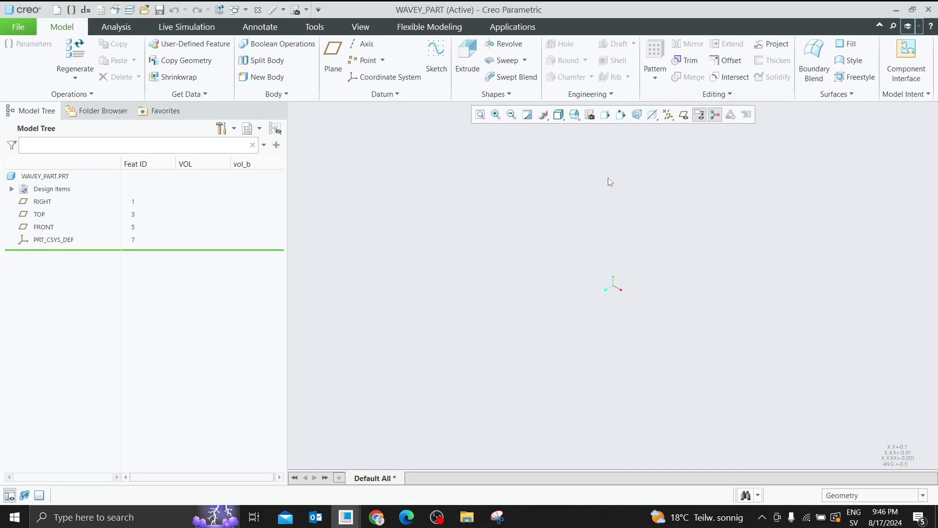
Switch to the Snipping Tool, capture the empty graphics area, and draw a freehand circle and the letter D.
left_click(498, 517)
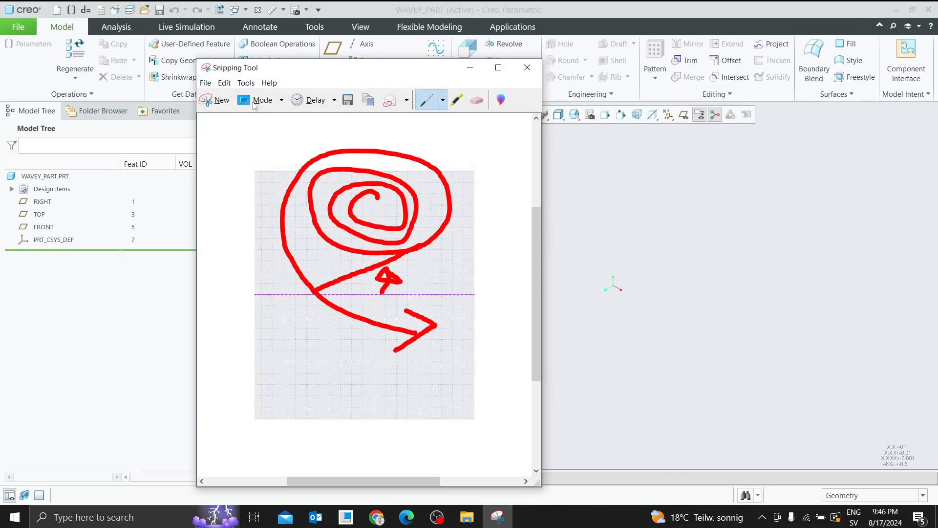
left_click(213, 98)
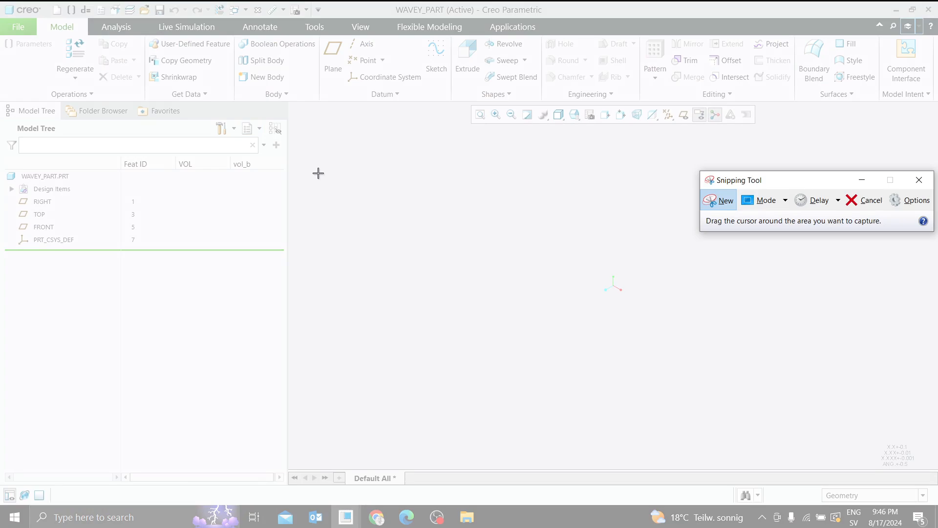
left_click_drag(308, 149, 819, 427)
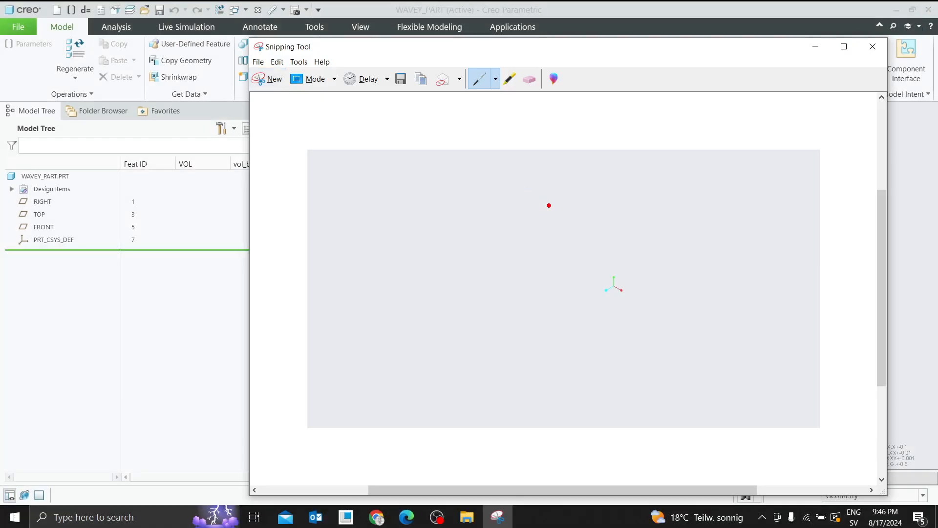
mouse_move(550, 205)
left_mouse_down()
mouse_move(516, 208)
mouse_move(477, 298)
mouse_move(628, 348)
mouse_move(630, 239)
mouse_move(545, 198)
left_mouse_up()
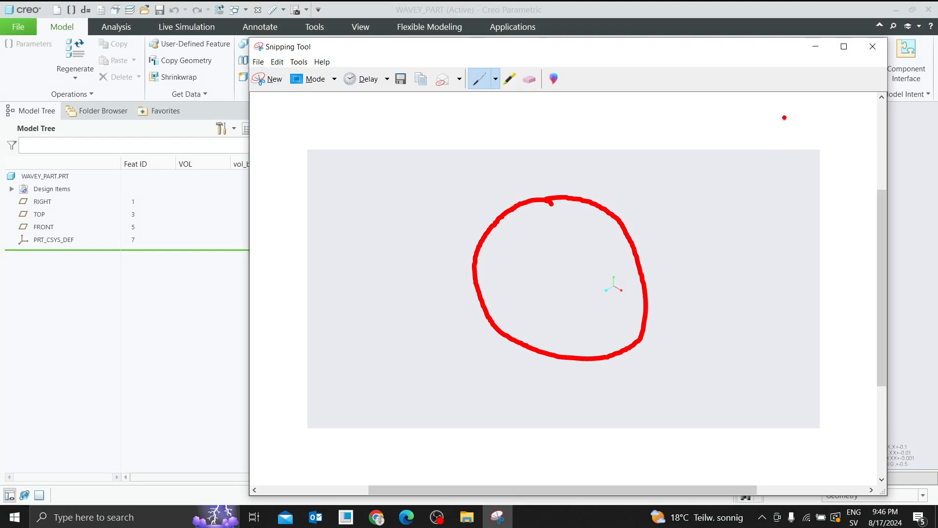
mouse_move(784, 118)
left_mouse_down()
mouse_move(783, 142)
mouse_move(812, 131)
mouse_move(777, 141)
left_mouse_up()
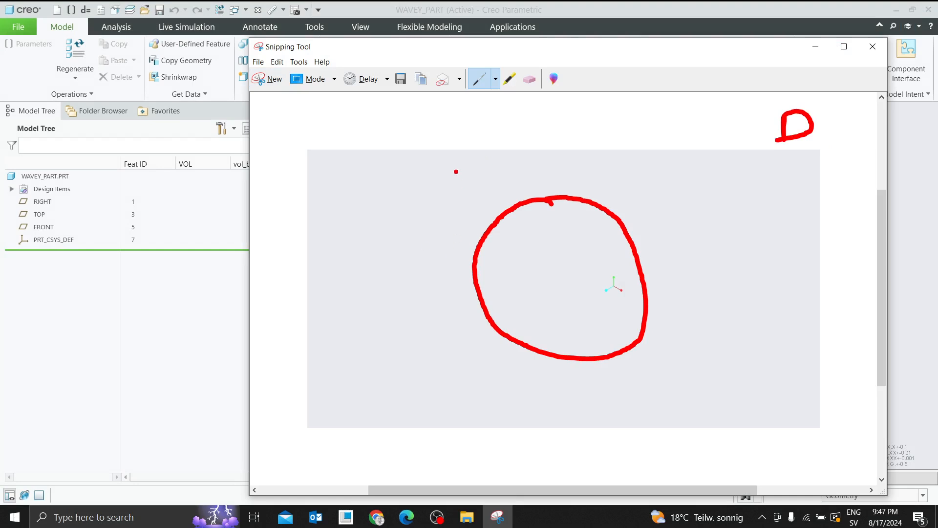
Draw a short horizontal line above the circle with a double-headed height arrow between them, and write the letter H below D.
left_click_drag(461, 168, 533, 171)
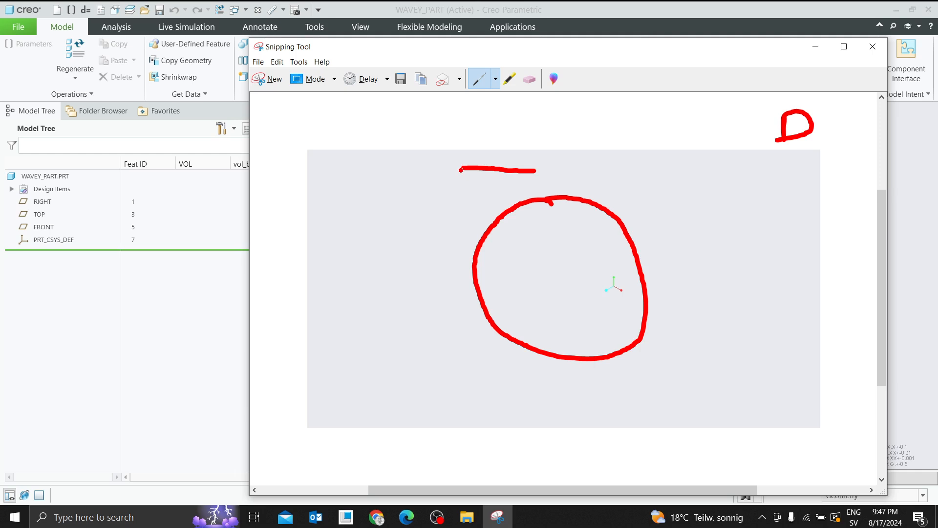
mouse_move(463, 169)
left_mouse_down()
mouse_move(477, 240)
mouse_move(480, 218)
left_mouse_up()
left_click_drag(462, 174, 481, 190)
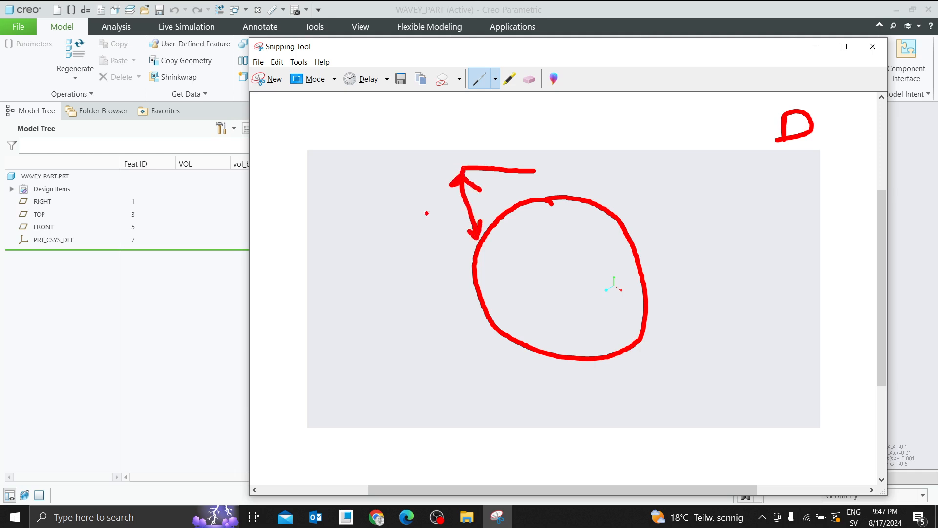
left_click_drag(788, 155, 779, 197)
left_click_drag(798, 155, 797, 193)
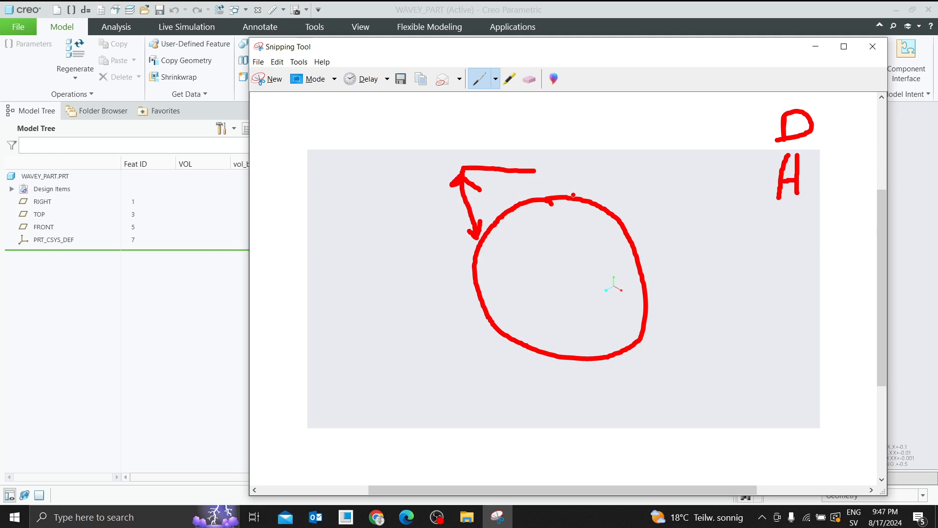
Draw a two-crest wave line above the circle with a label below H, and return to the empty part.
mouse_move(551, 131)
left_mouse_down()
mouse_move(576, 119)
mouse_move(628, 147)
mouse_move(699, 115)
mouse_move(732, 148)
left_mouse_up()
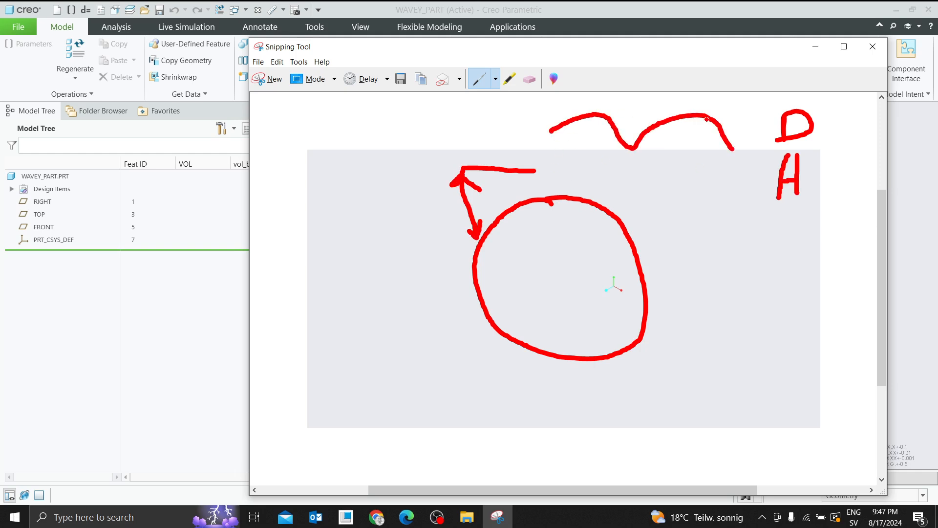
mouse_move(782, 228)
left_mouse_down()
mouse_move(793, 252)
mouse_move(825, 244)
mouse_move(829, 223)
left_mouse_up()
left_click(816, 46)
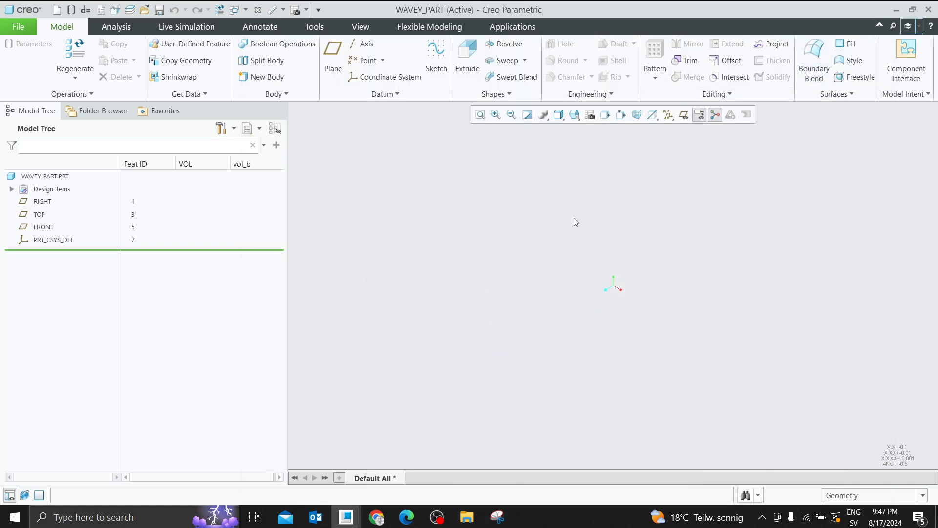
left_click(71, 10)
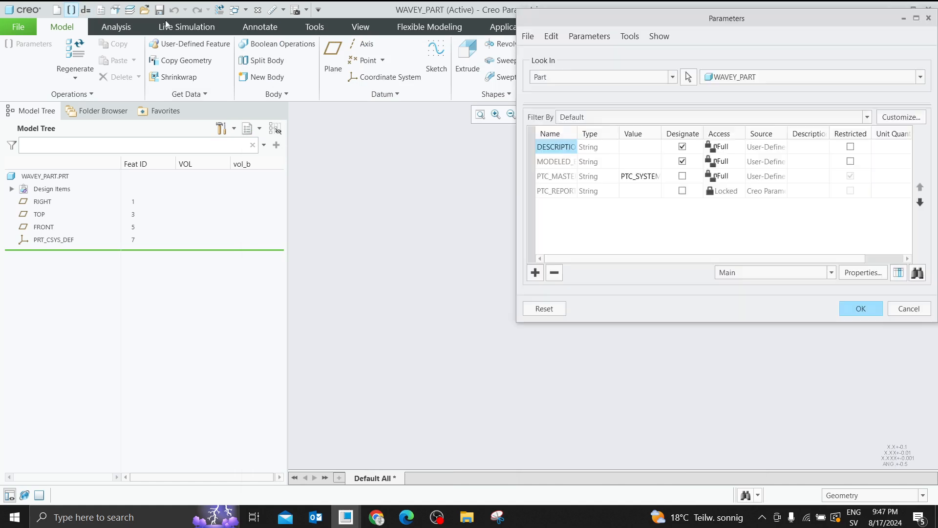
left_click(536, 272)
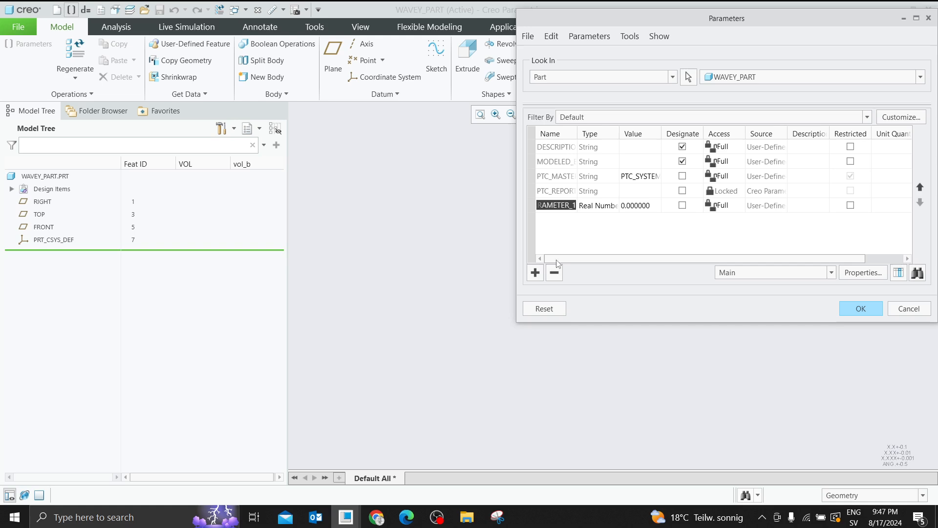
type("diameter")
left_click(642, 205)
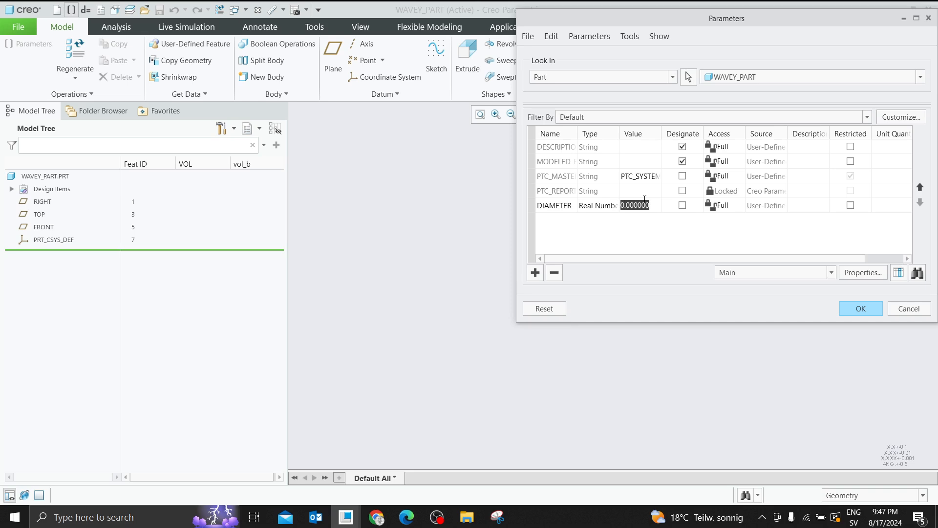
type("1")
key("Return")
left_click_drag(683, 22, 508, 49)
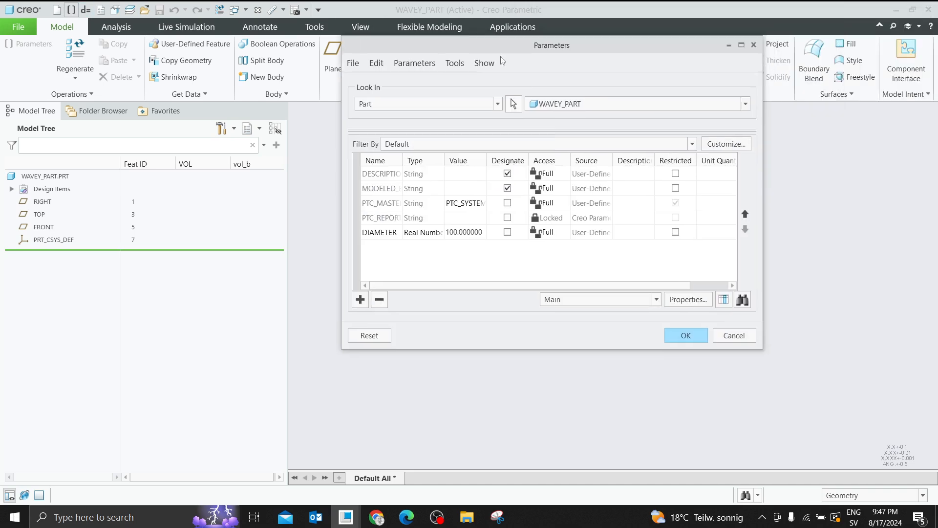
left_click(753, 44)
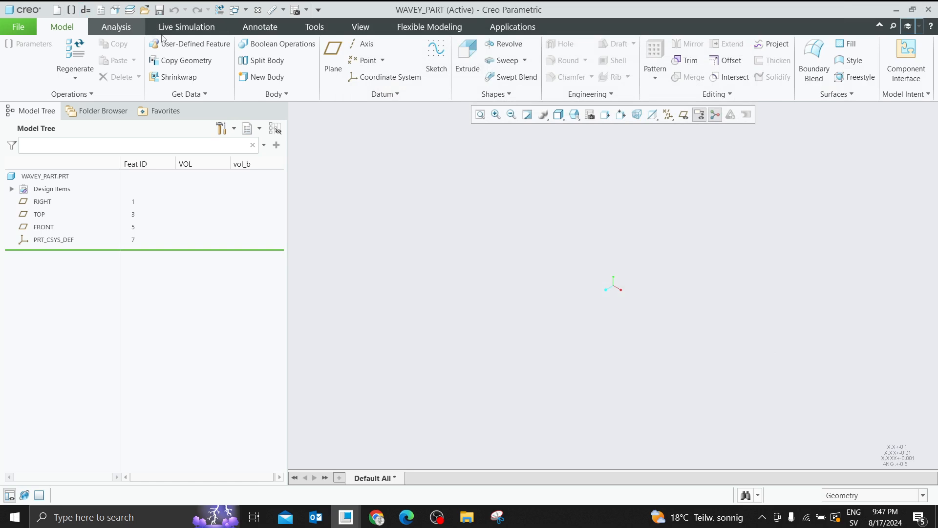
left_click(318, 27)
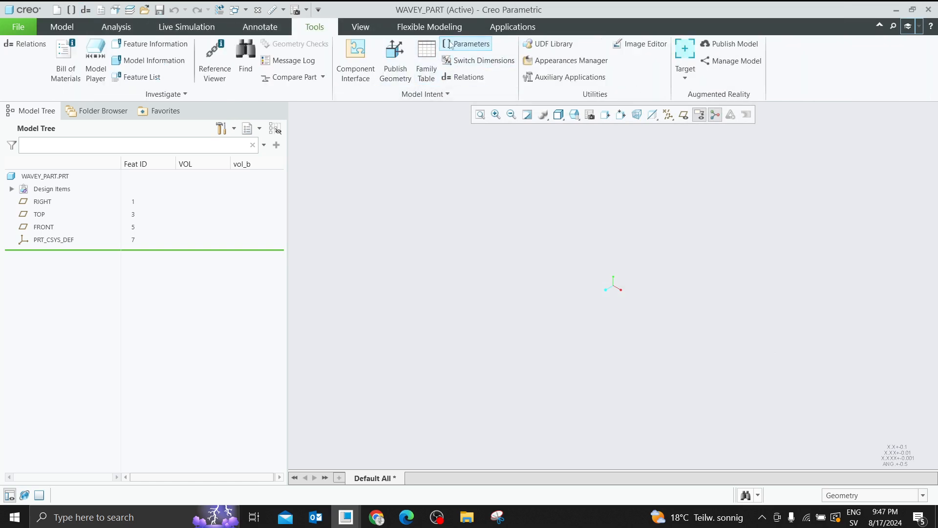
left_click(67, 28)
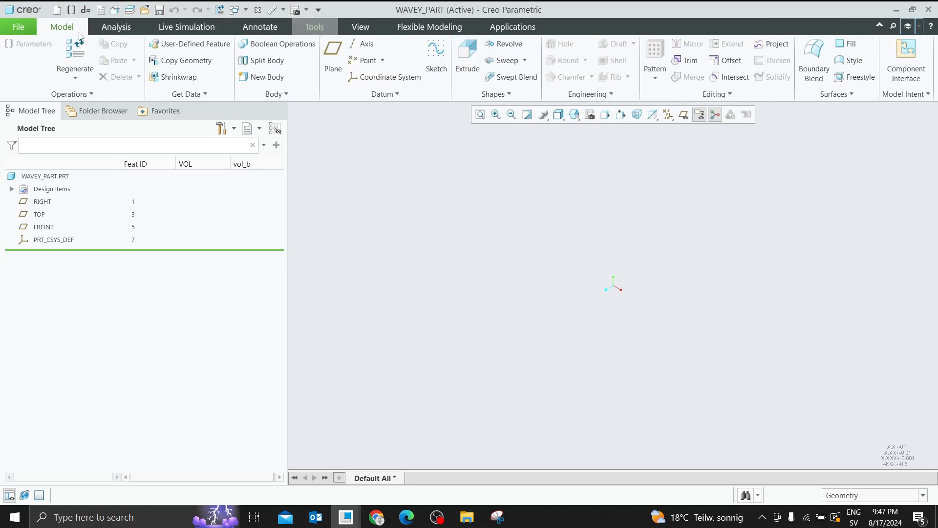
left_click(911, 95)
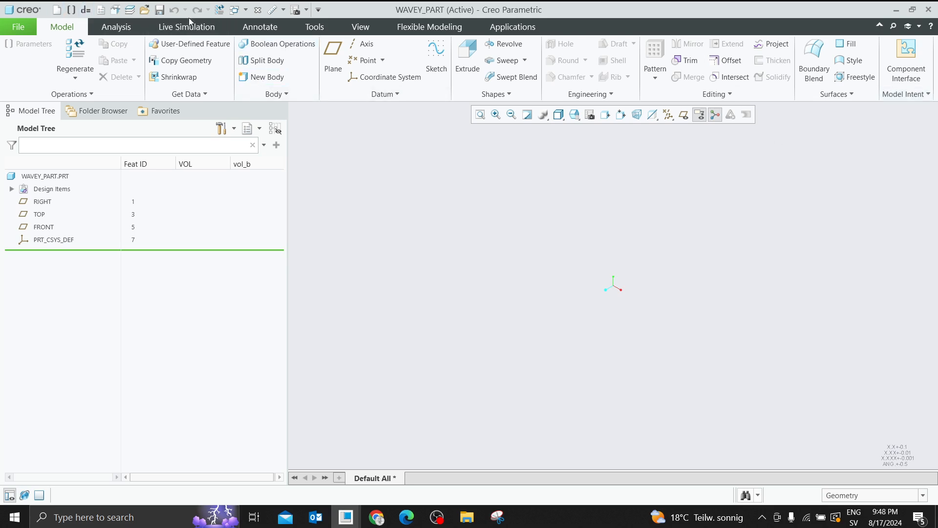
Search the Quick Access Toolbar customization commands for "rela" and close the options.
right_click(177, 10)
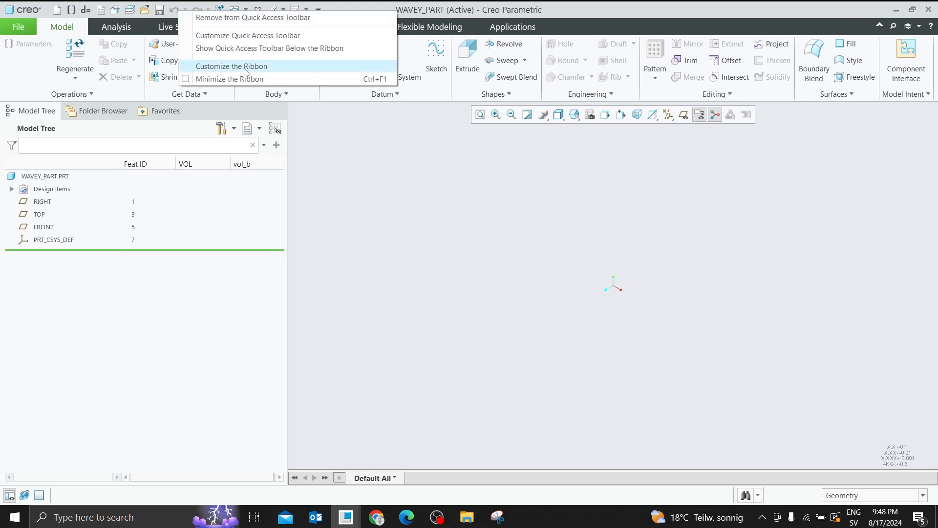
left_click(270, 36)
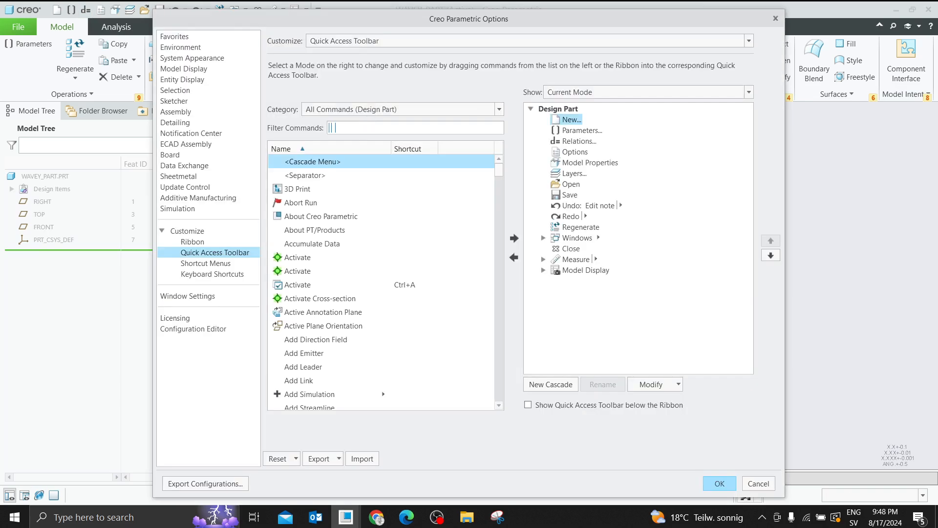
type("rela")
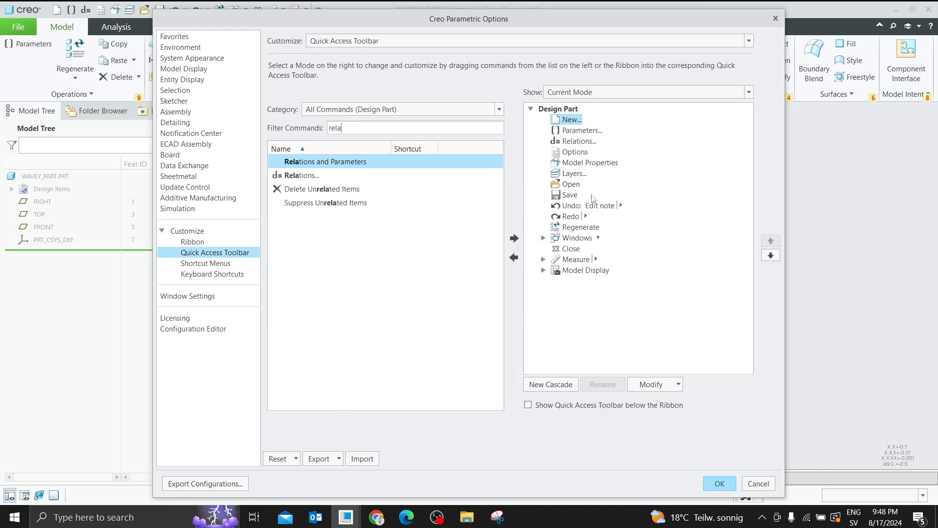
left_click(720, 483)
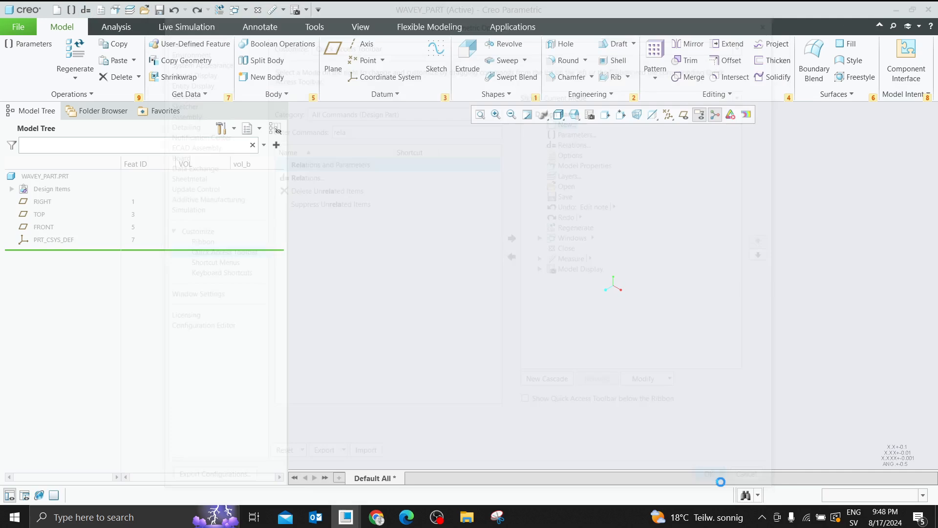
Add a real-number part parameter named DIAMETER with a value of 100.
left_click(72, 10)
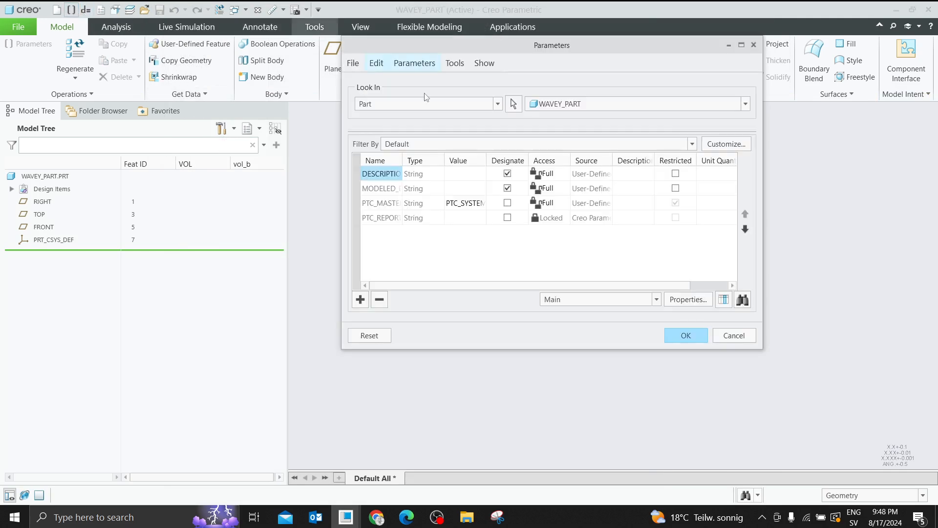
left_click(361, 299)
type("diameter")
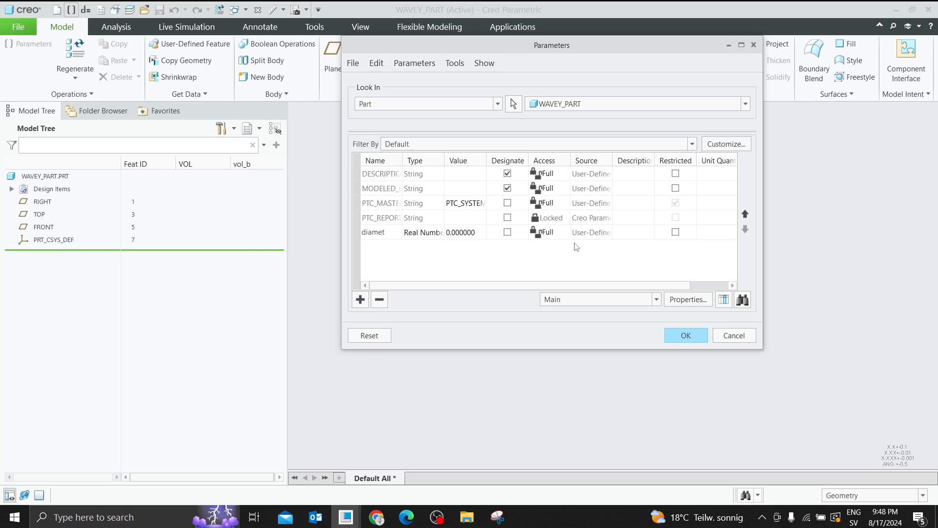
left_click(460, 233)
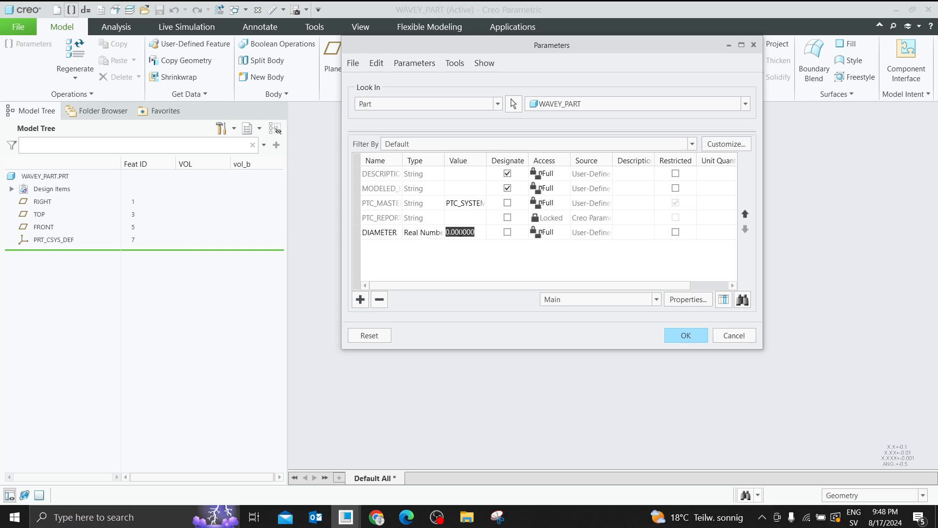
type("10")
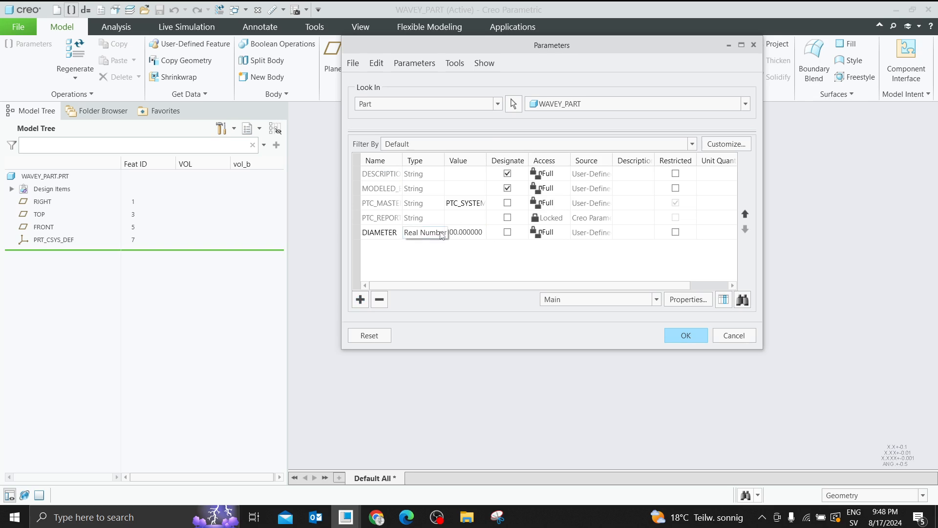
Add an integer part parameter named WAVES with a value of 10.
left_click(362, 303)
type("WAVES")
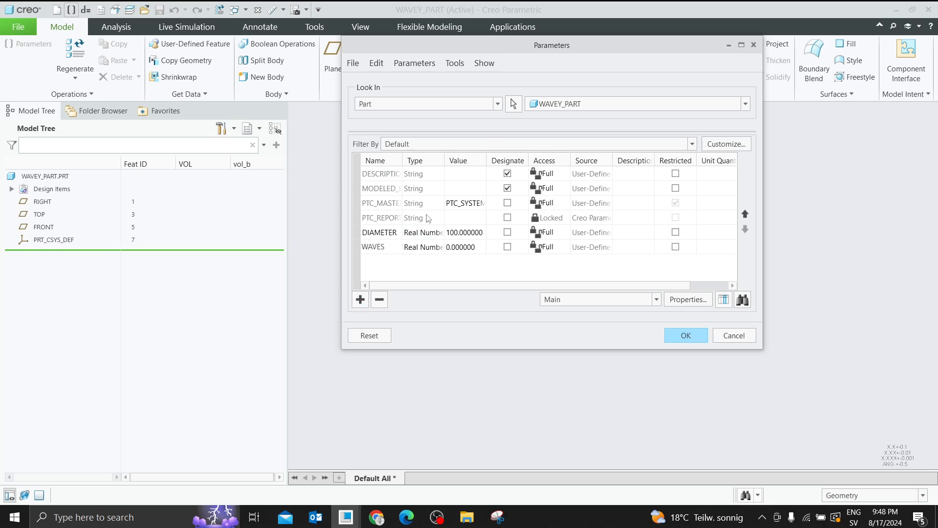
left_click(420, 246)
left_click(423, 247)
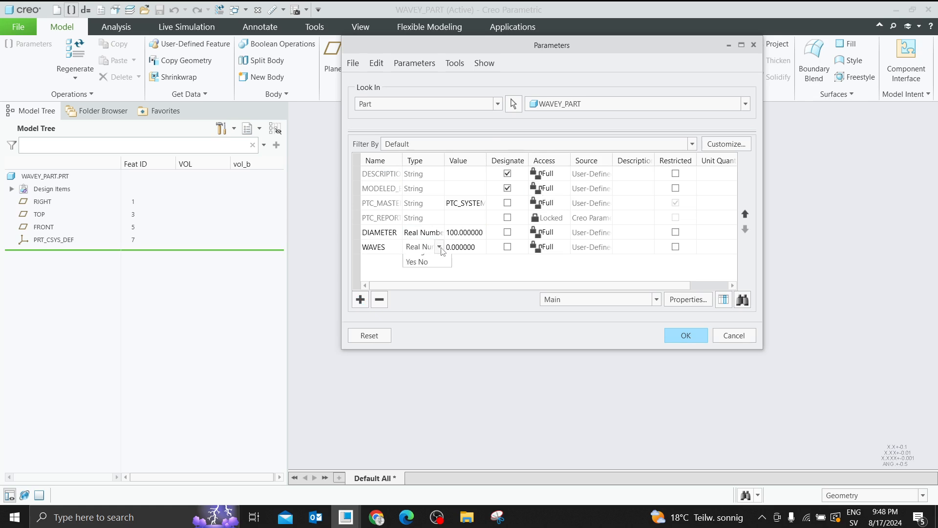
left_click(419, 260)
left_click(462, 246)
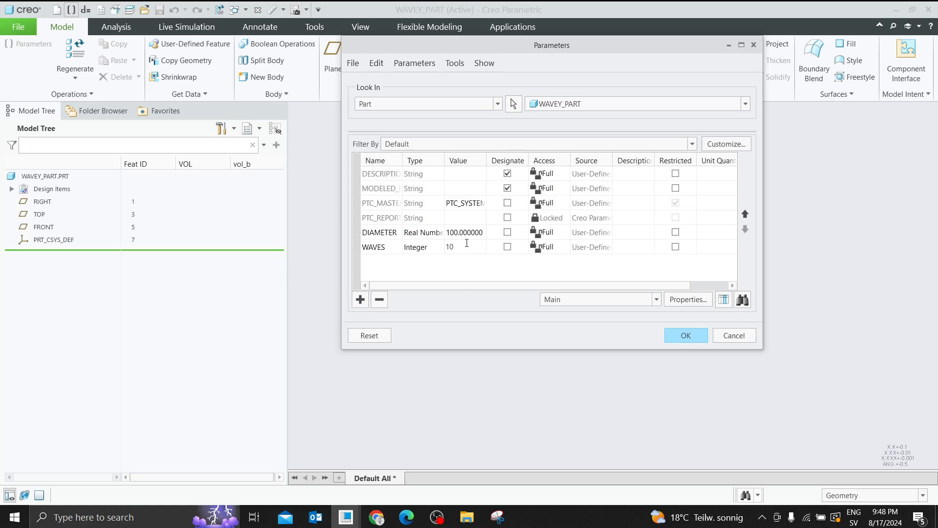
Add a real-number part parameter named WAVES_AMPLITUDE with a value of 50 and accept the parameter set.
left_click(360, 300)
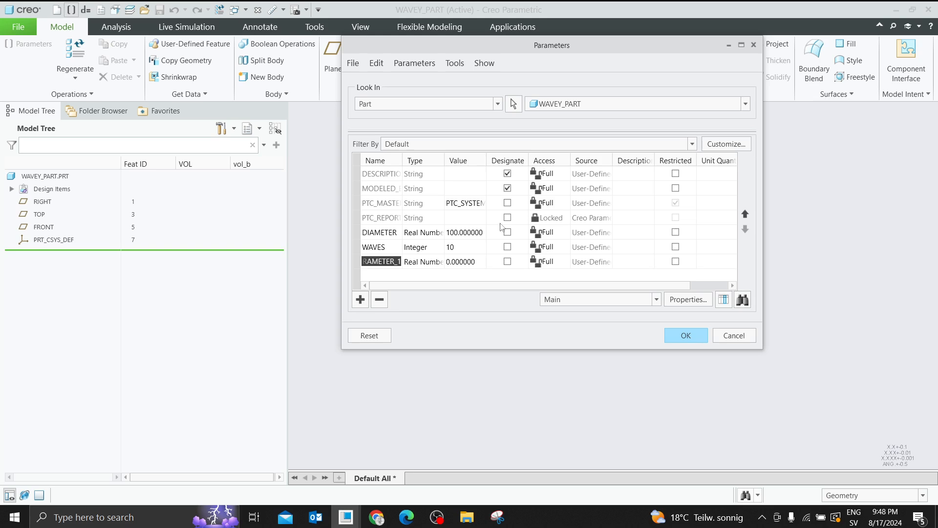
type("wav")
type("es_amplitude")
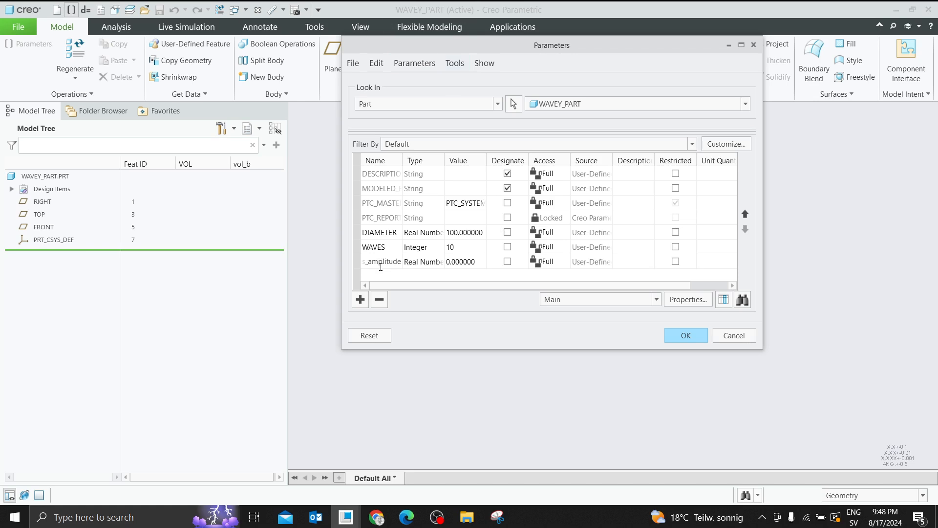
key("Return")
left_click(459, 261)
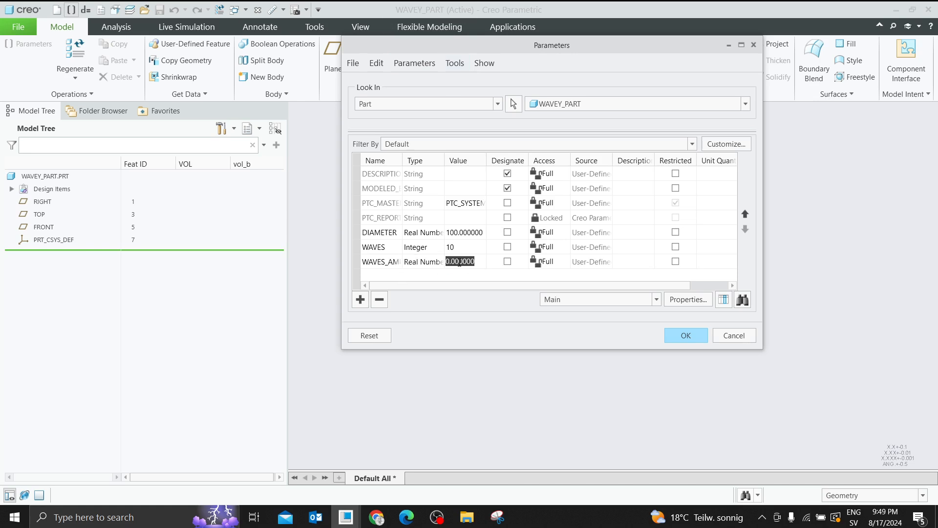
type("50")
key("Return")
left_click(676, 335)
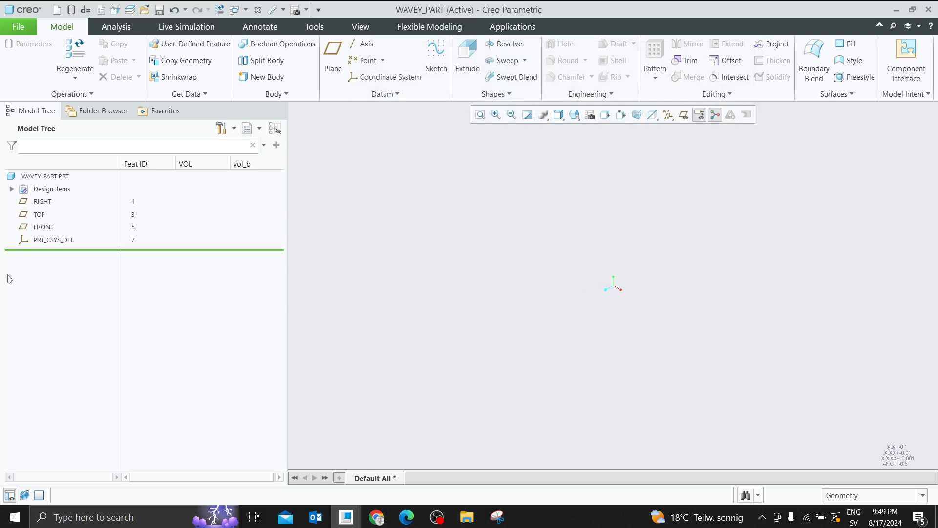
Display the datum planes and sketch a circle about 461 in diameter, centred on the origin, on the TOP plane.
left_click(40, 215)
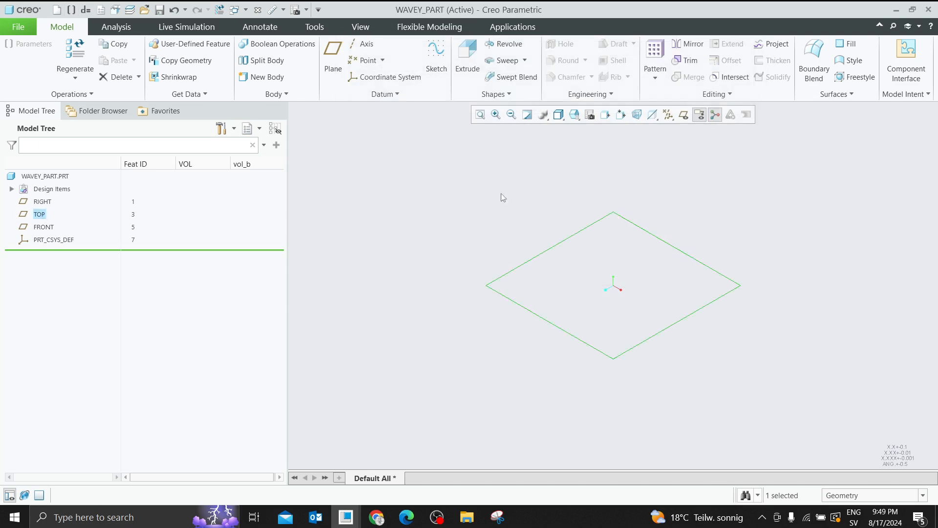
left_click(684, 114)
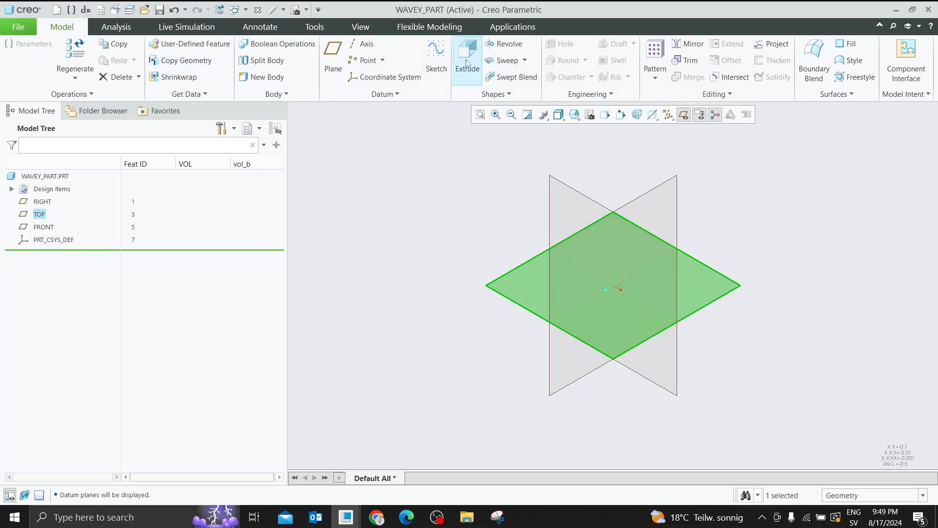
left_click(432, 62)
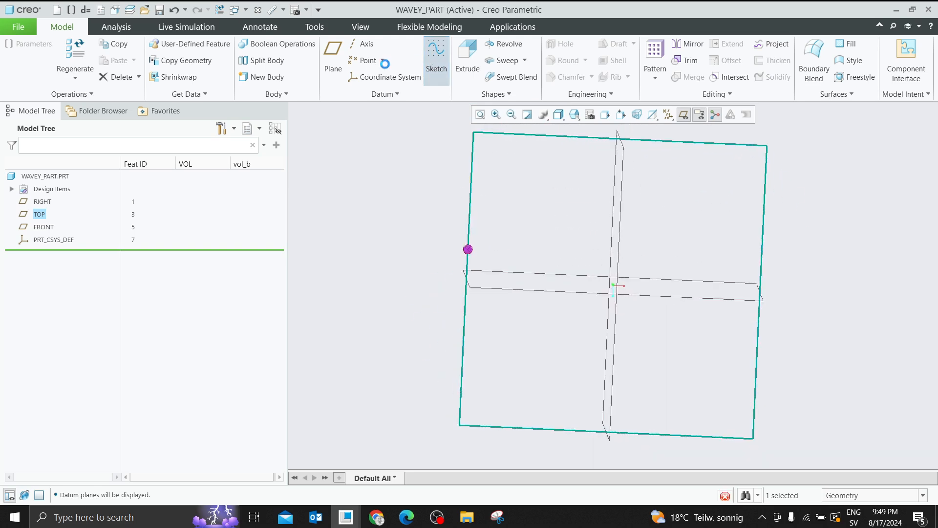
left_click(318, 77)
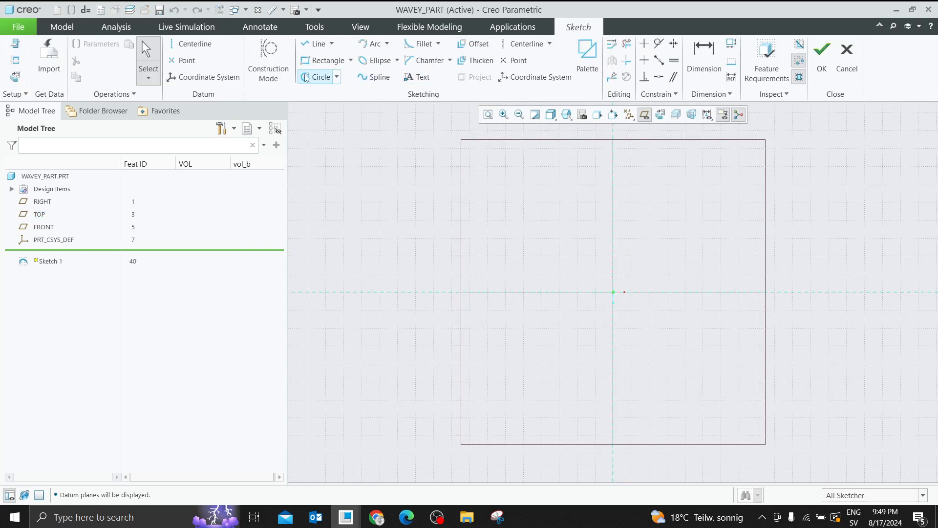
left_click(614, 292)
left_click(682, 176)
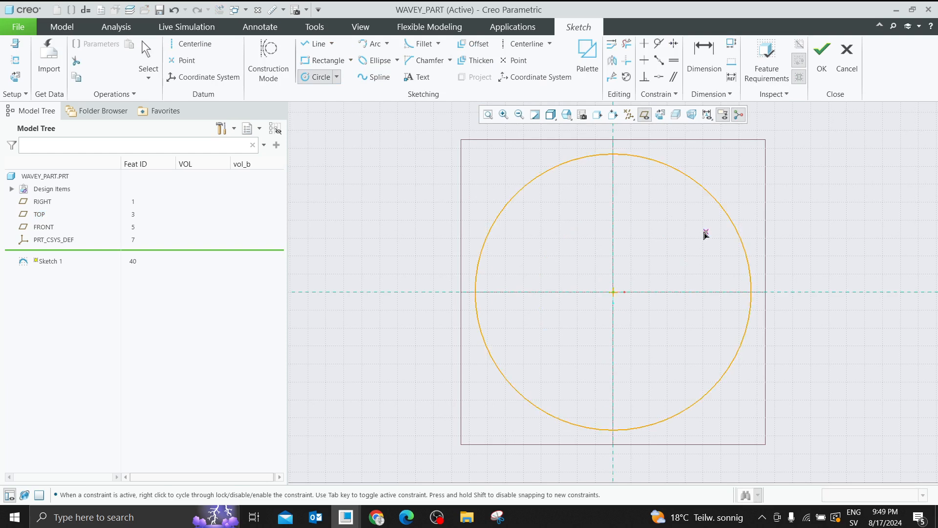
middle_click(589, 257)
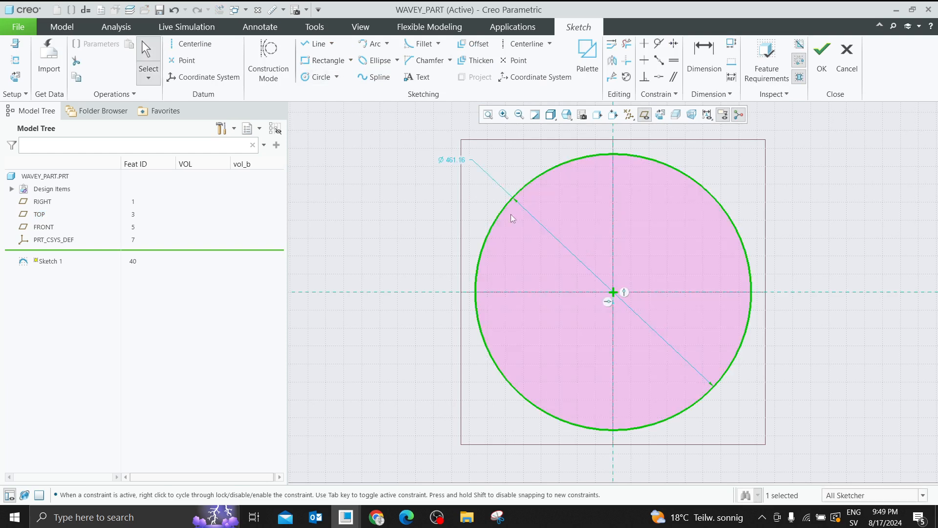
Set the sketched circle's diameter to 200.
double_click(451, 162)
type("200")
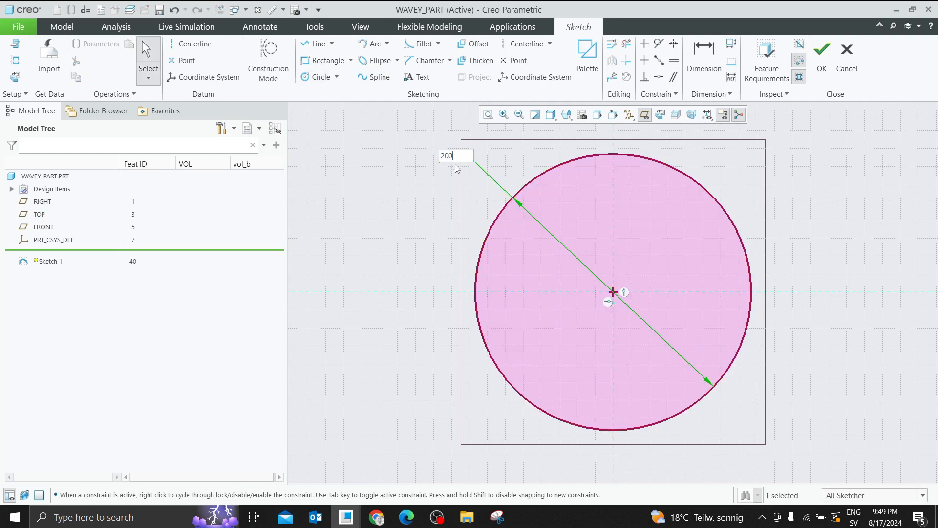
key("Return")
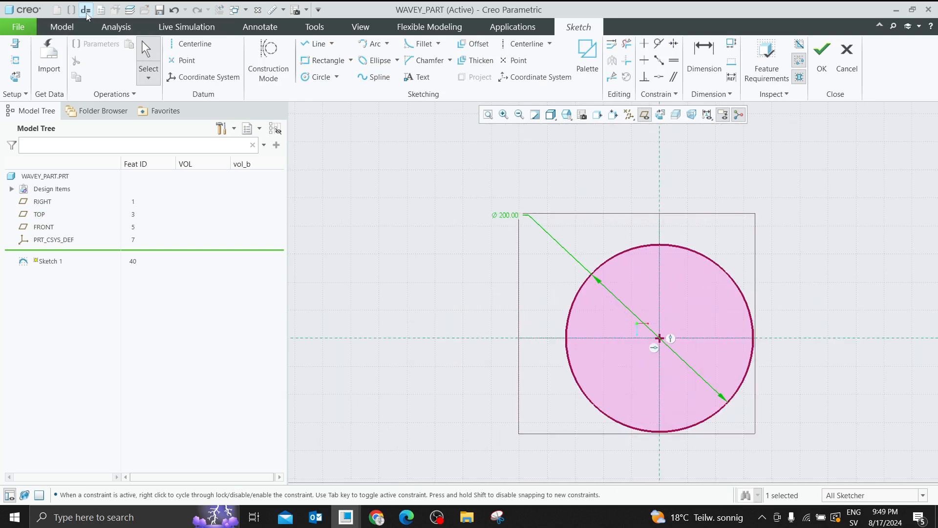
Add the sketch relation sd0=DIAMETER so the DIAMETER parameter drives the circle's diameter dimension.
left_click(87, 28)
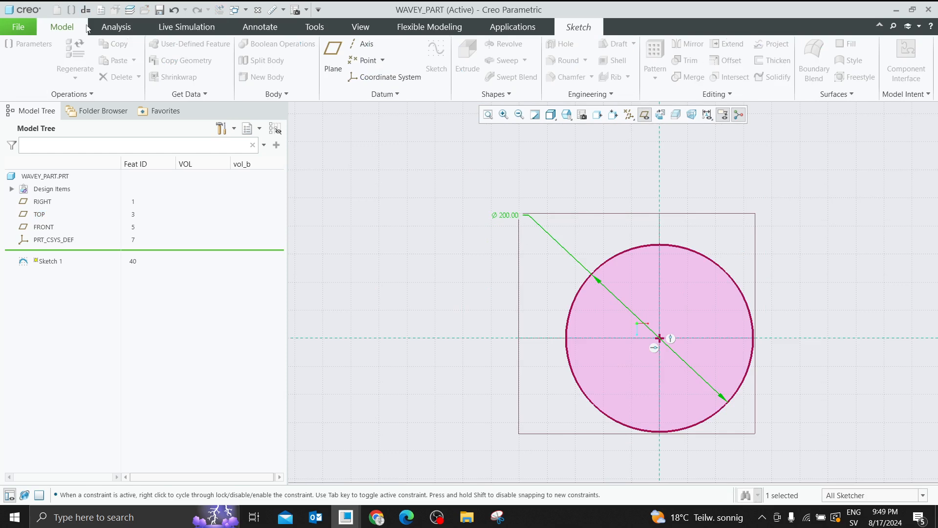
left_click(905, 95)
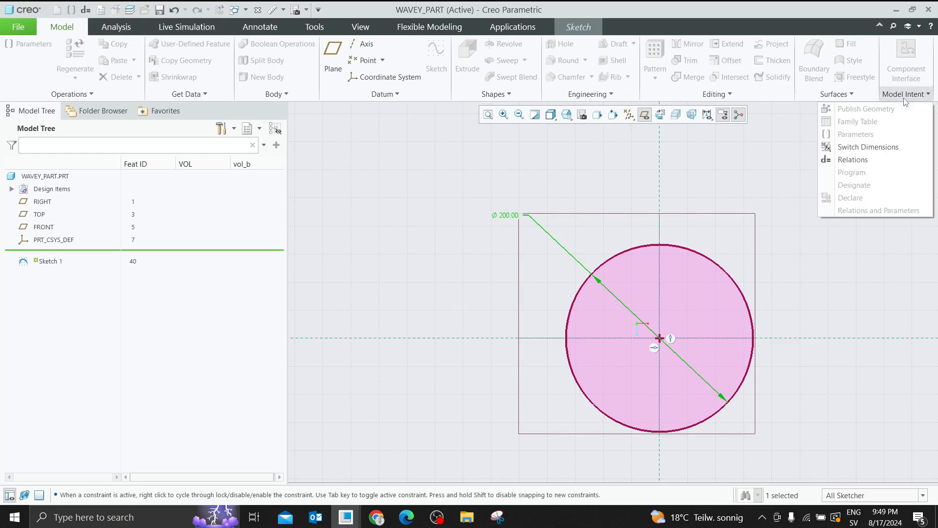
left_click(853, 159)
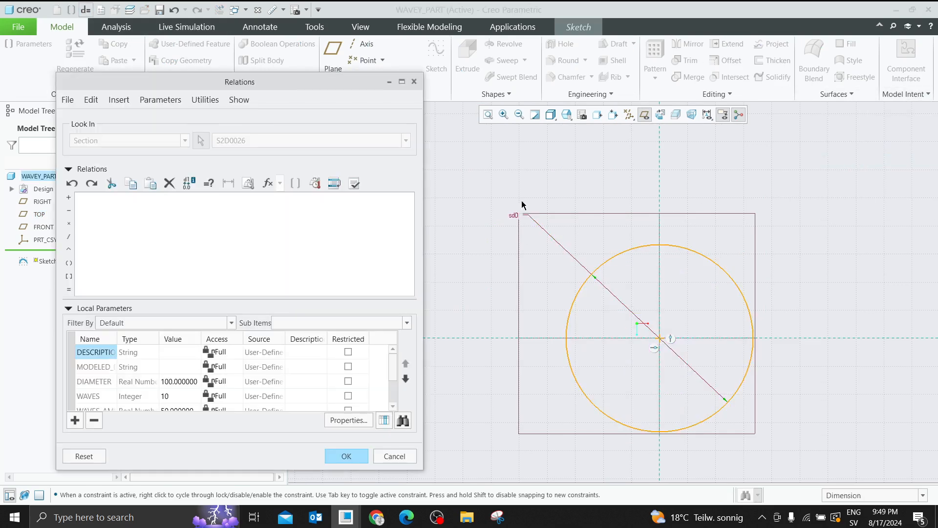
left_click(514, 216)
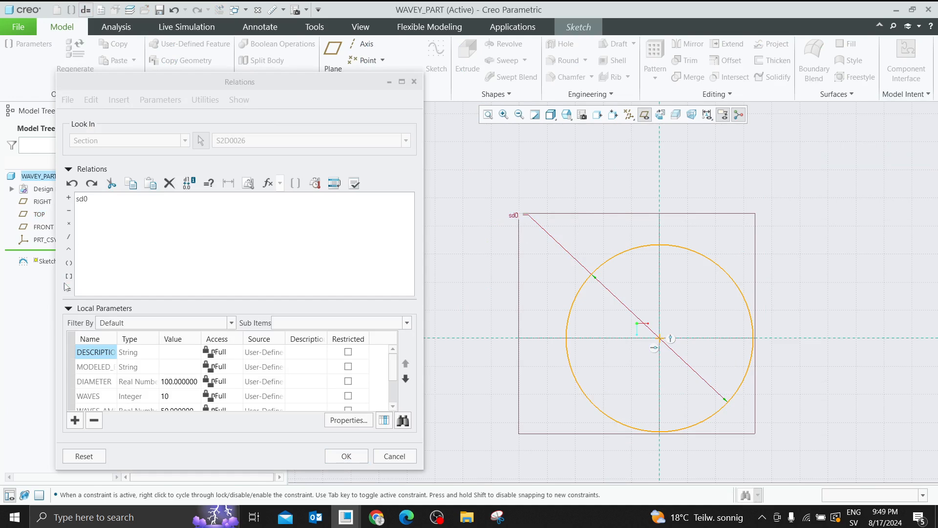
left_click(104, 218)
type("=")
right_click(104, 386)
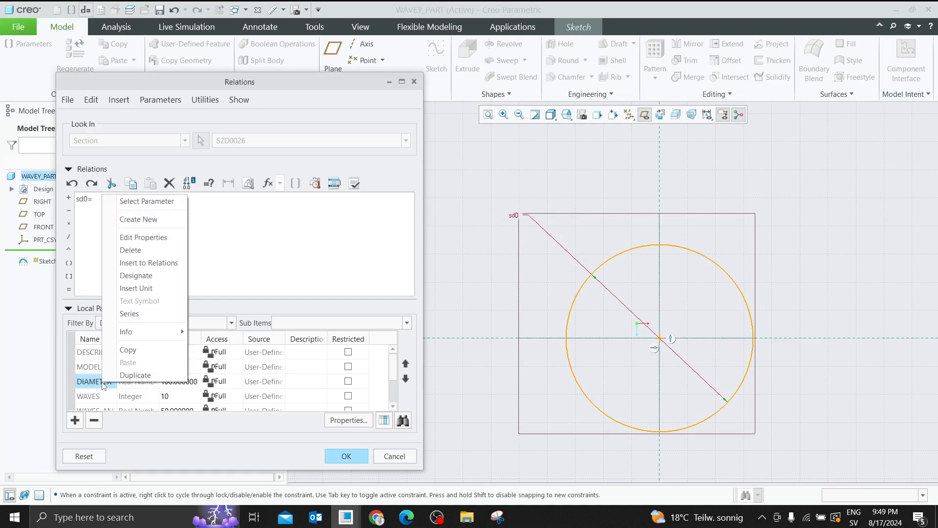
left_click(160, 264)
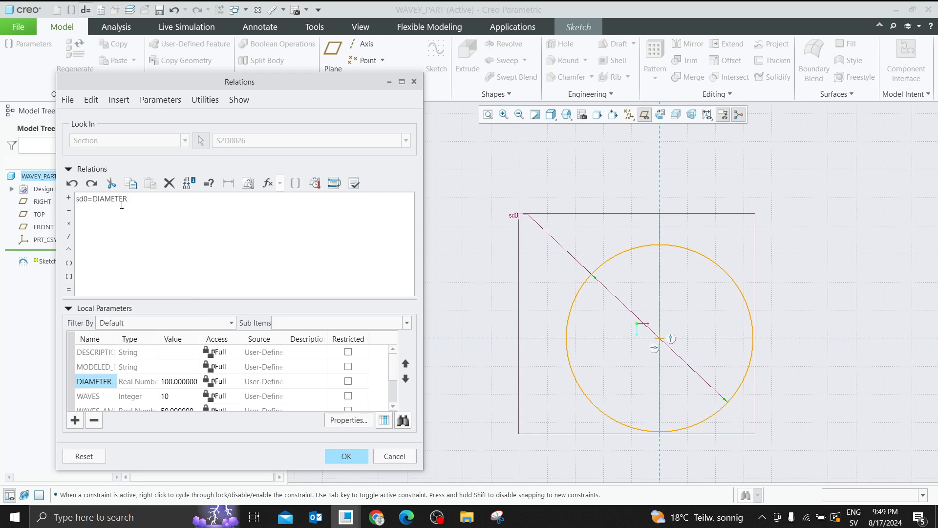
left_click(344, 456)
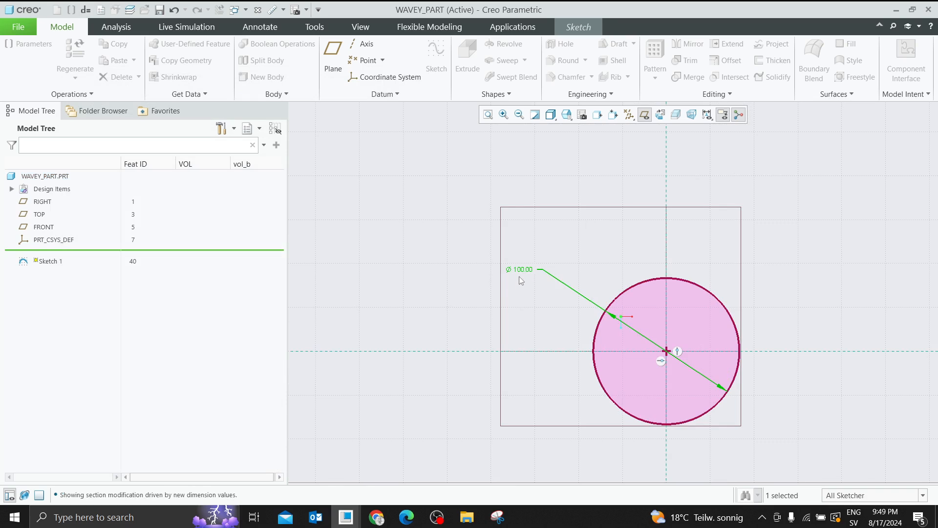
Move the circle's diameter dimension closer to the circle and finish the sketch.
left_click_drag(519, 277, 543, 307)
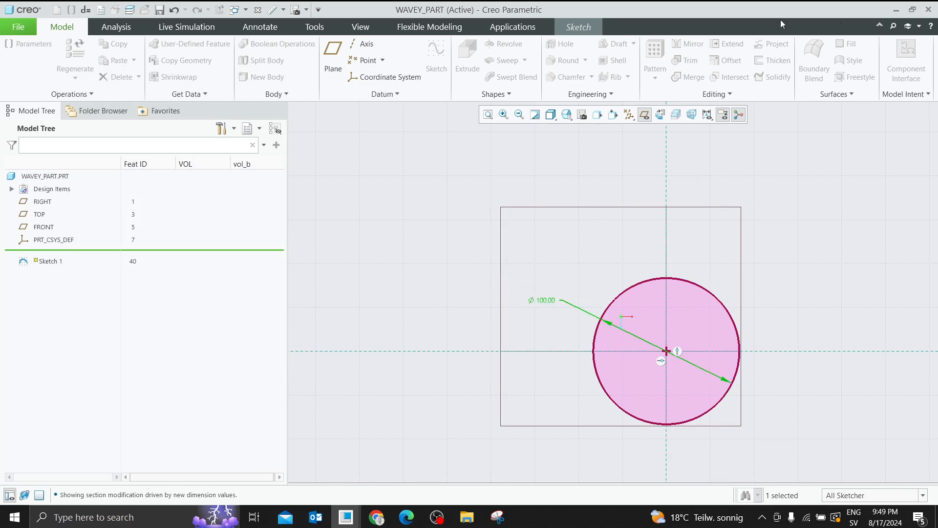
left_click(594, 26)
left_click(821, 51)
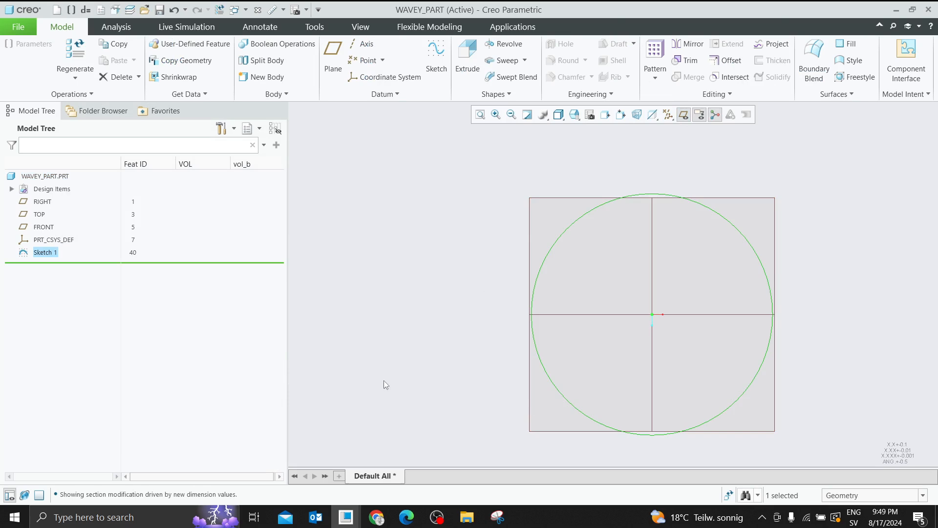
Hide the datum planes and start a surface sweep along the circle, opening its section sketch.
mouse_move(521, 172)
middle_mouse_down()
mouse_move(527, 179)
mouse_move(541, 145)
mouse_move(531, 132)
middle_mouse_up()
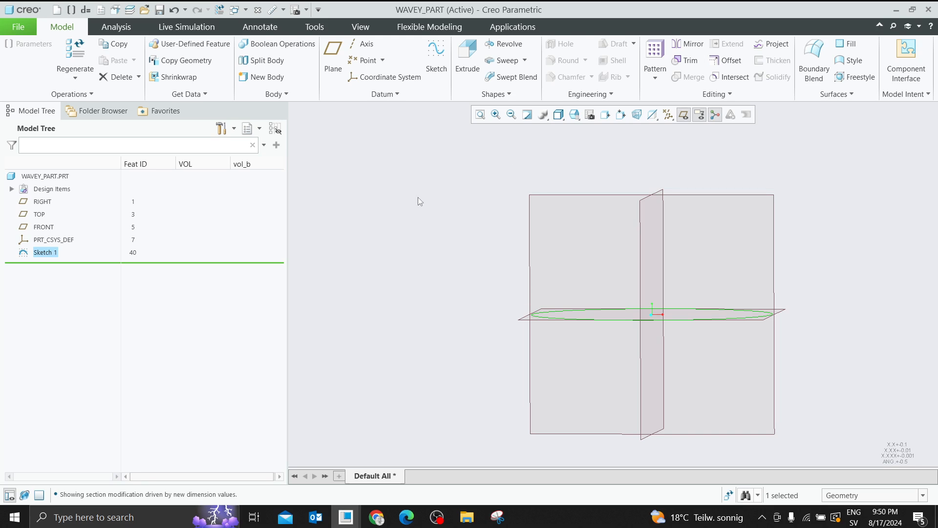
middle_click_drag(449, 221, 530, 303)
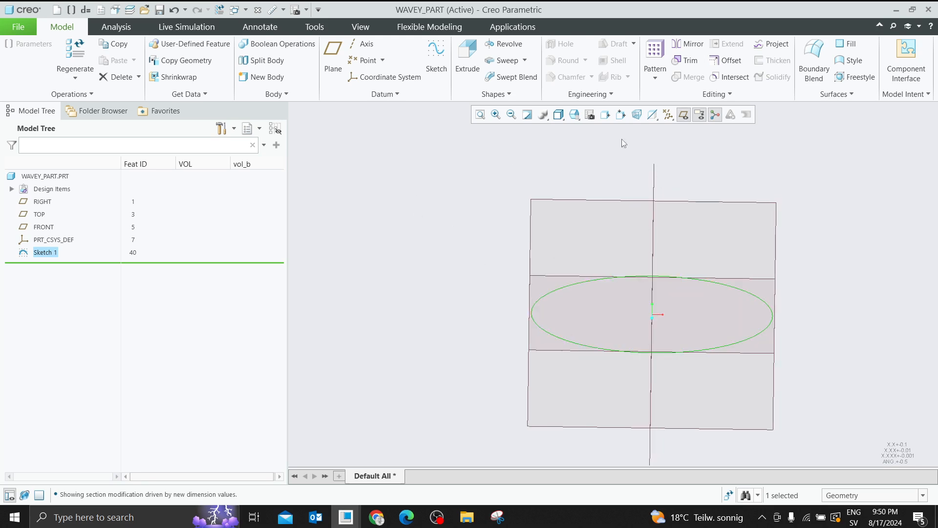
left_click(684, 116)
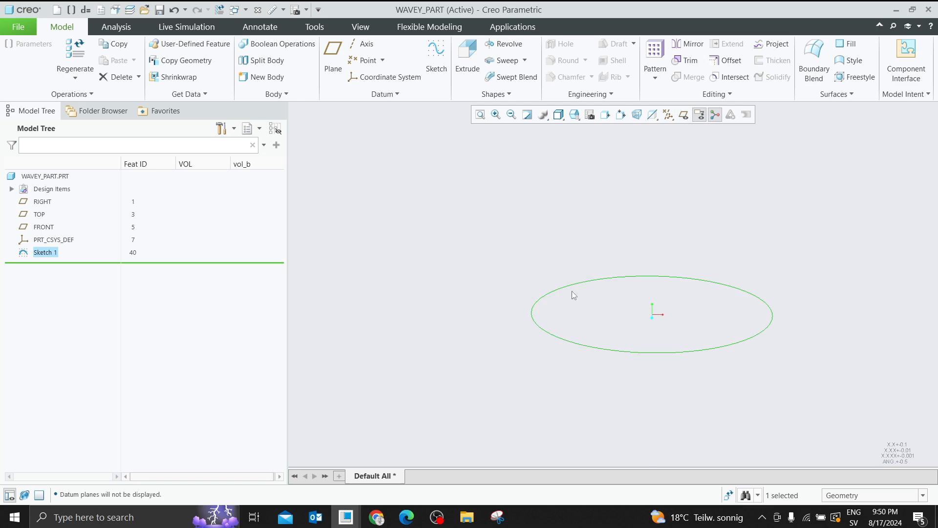
left_click(576, 289)
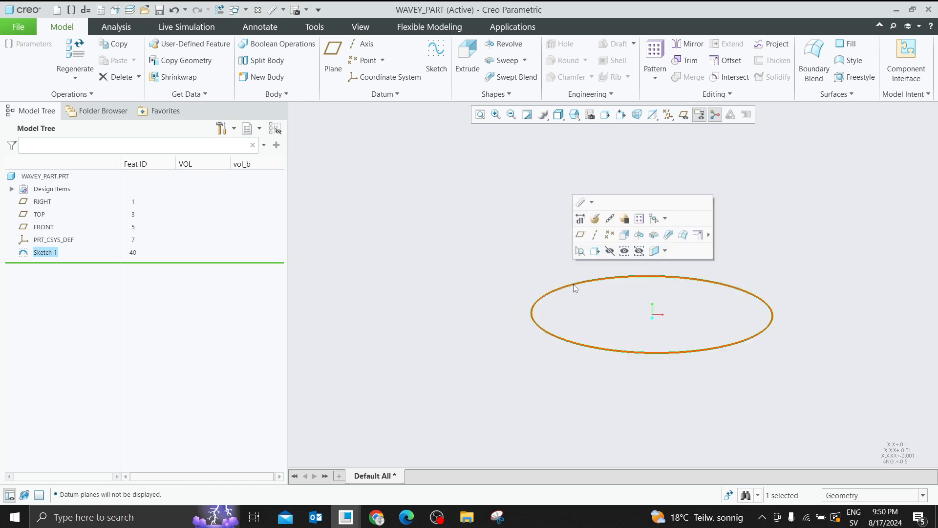
left_click(654, 235)
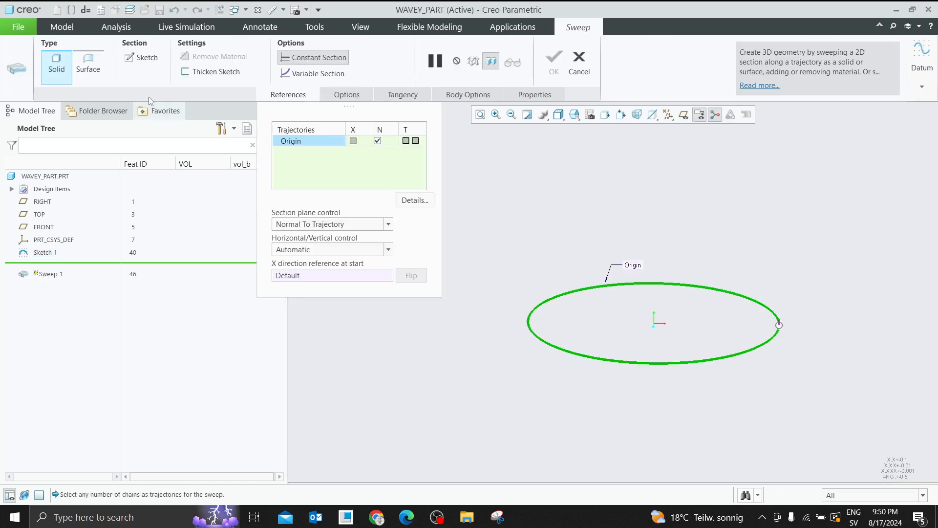
left_click(85, 69)
left_click(142, 57)
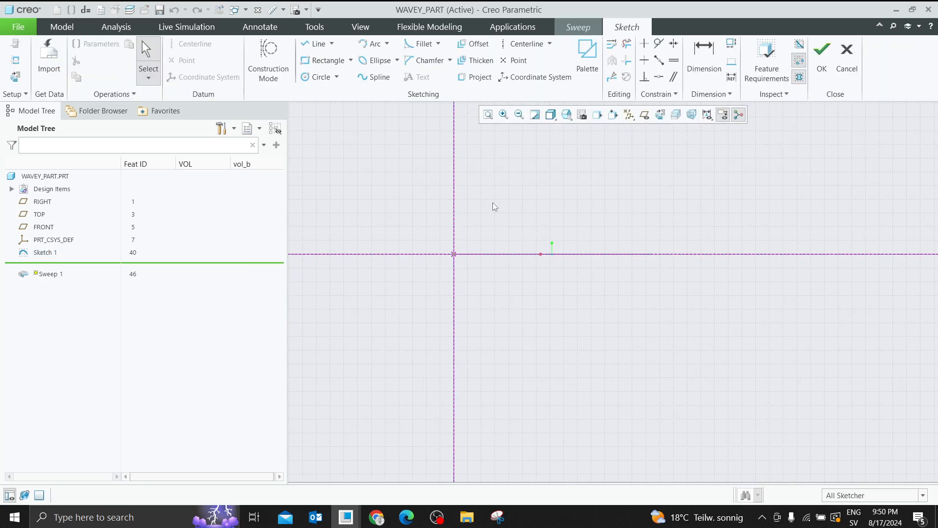
Sketch a circle about 16 in diameter centred on the trajectory's start point as the sweep section and accept it.
middle_click_drag(493, 202, 495, 224)
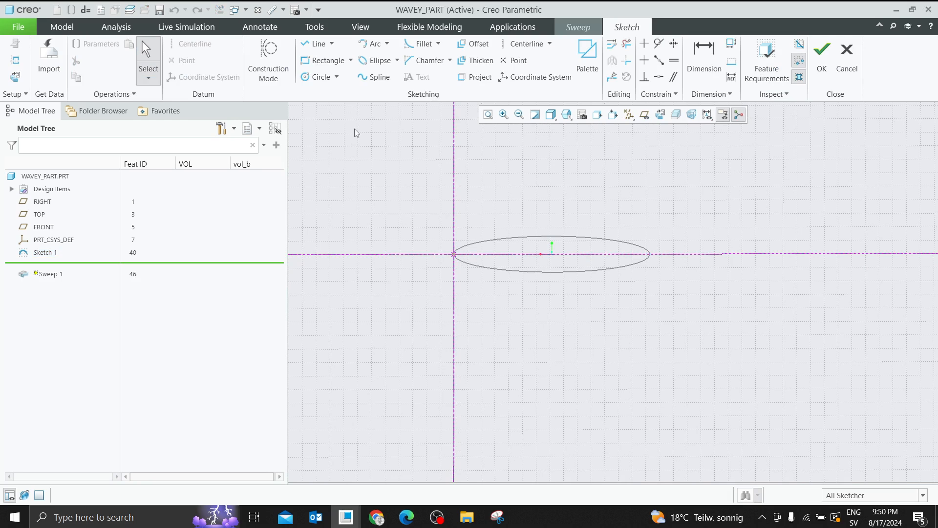
left_click(314, 46)
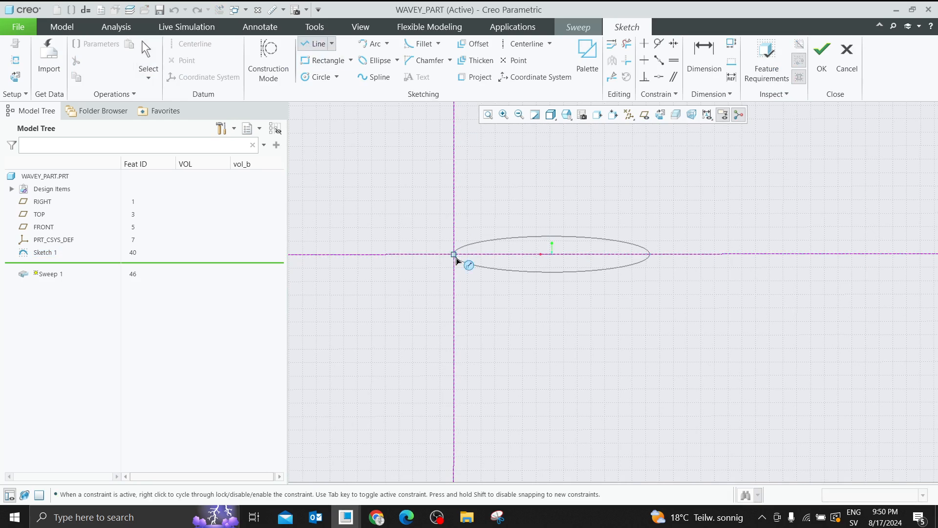
left_click(319, 76)
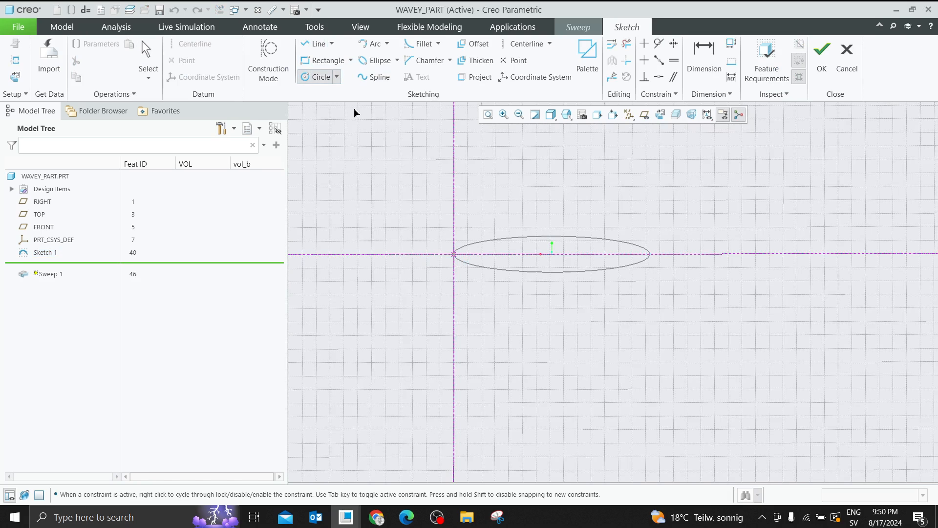
left_click(465, 266)
middle_click_drag(521, 234, 577, 267)
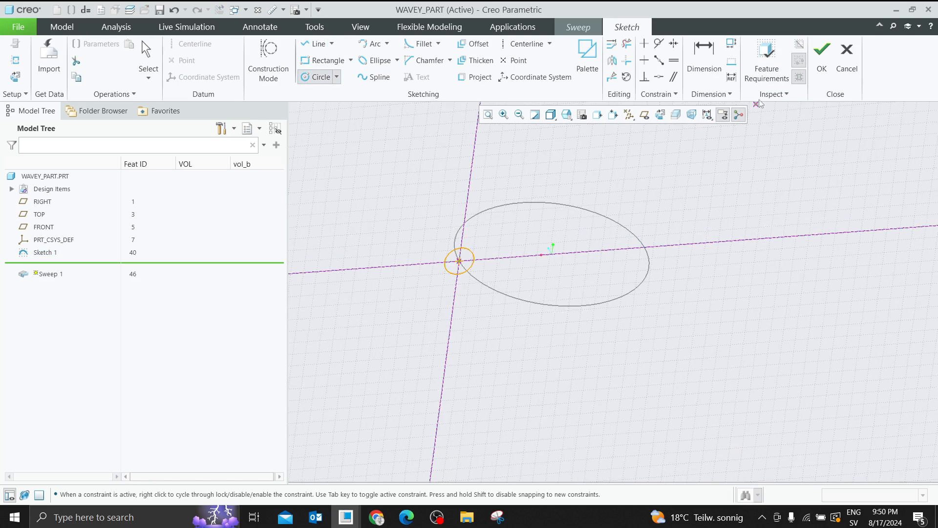
left_click(822, 53)
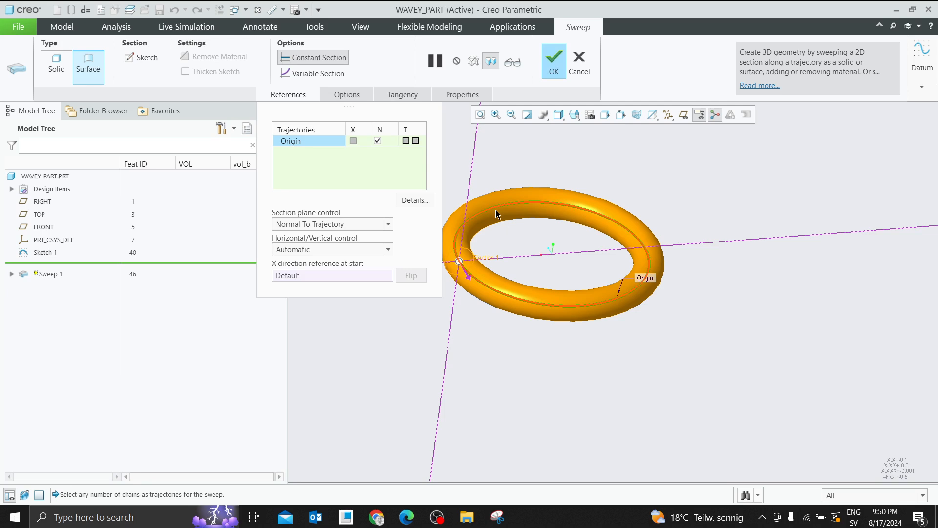
Replace the section with a circle about 10 in diameter, centred about 33 directly above the trajectory's start point, and inspect the sweep preview.
left_click(141, 58)
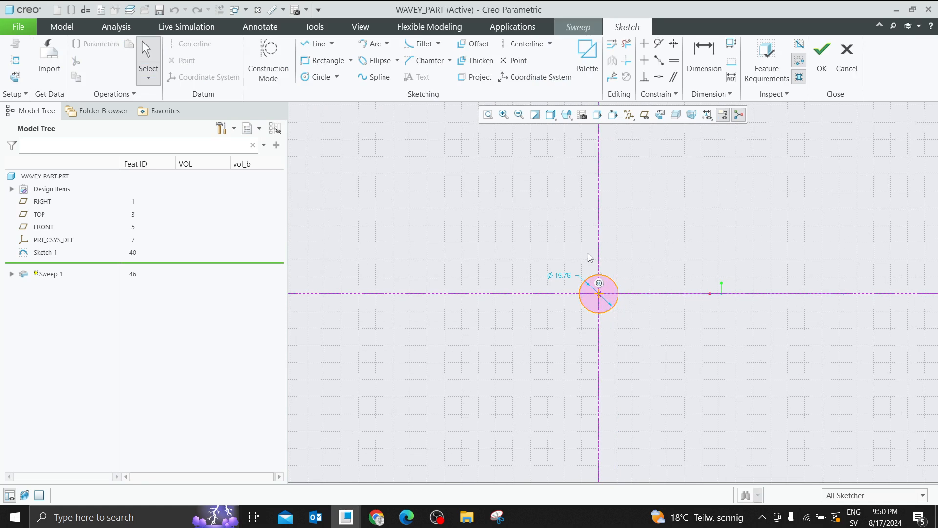
left_click_drag(544, 239, 645, 351)
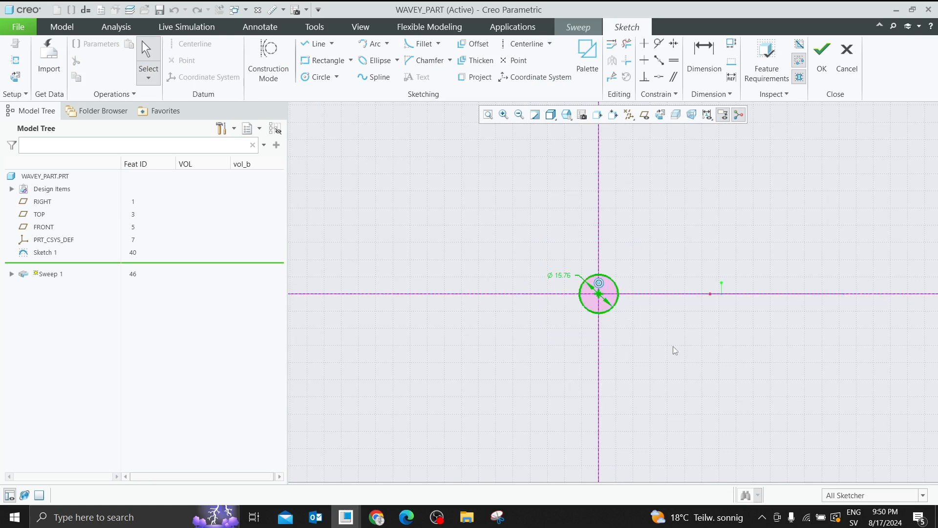
key("Delete")
left_click(321, 77)
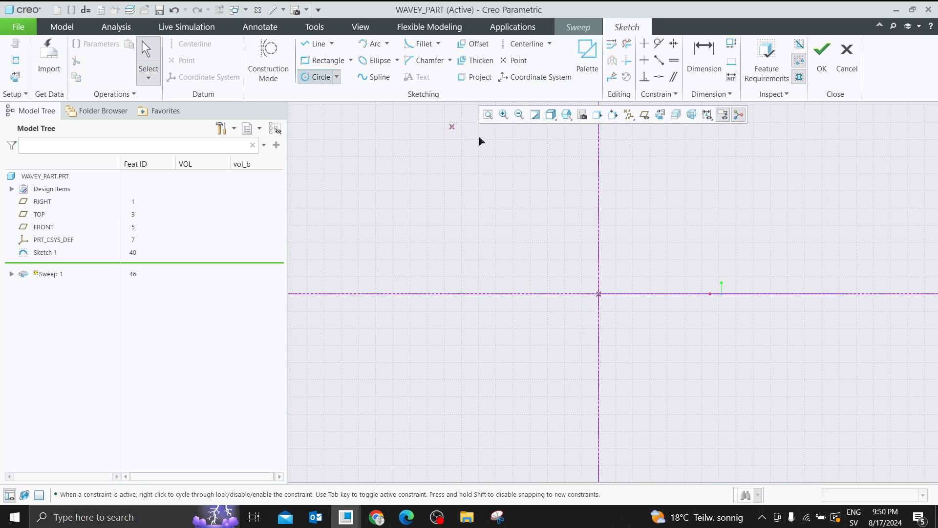
left_click(599, 212)
left_click(615, 221)
middle_click_drag(694, 227, 694, 248)
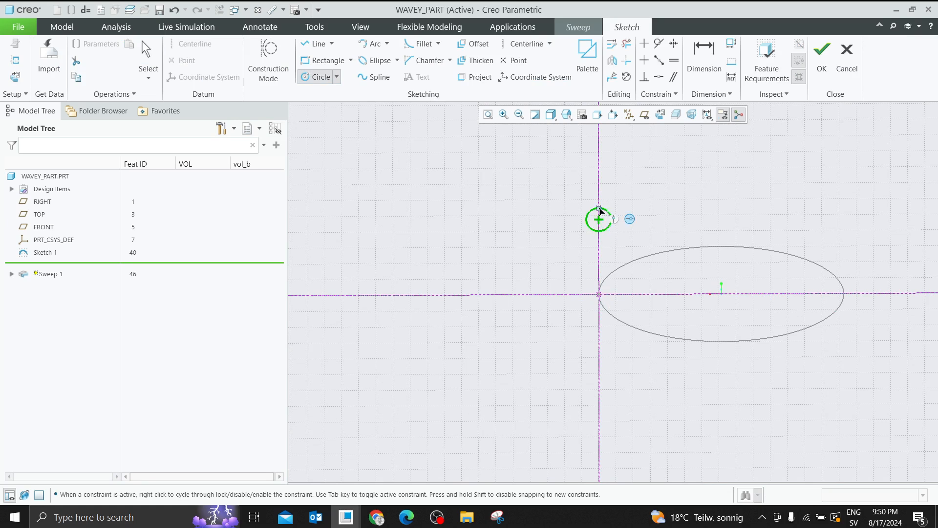
left_click(822, 59)
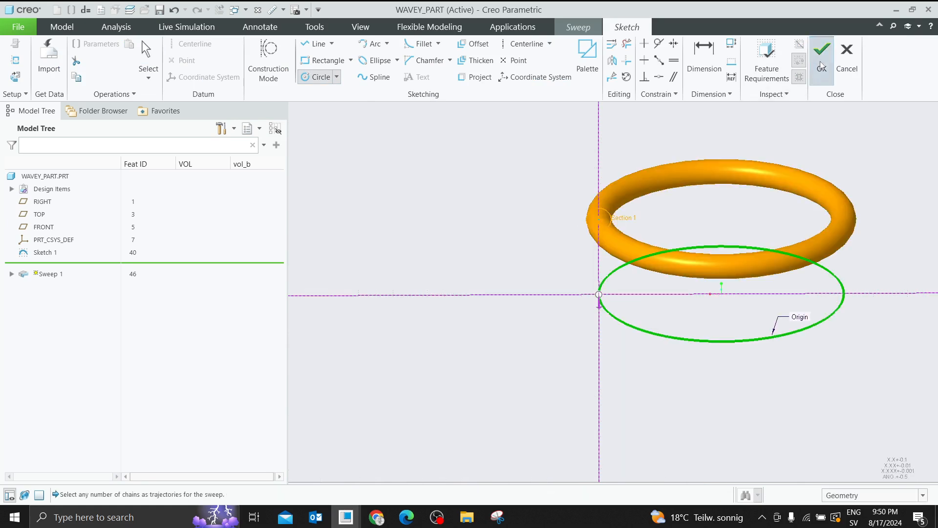
middle_click_drag(675, 210, 659, 294)
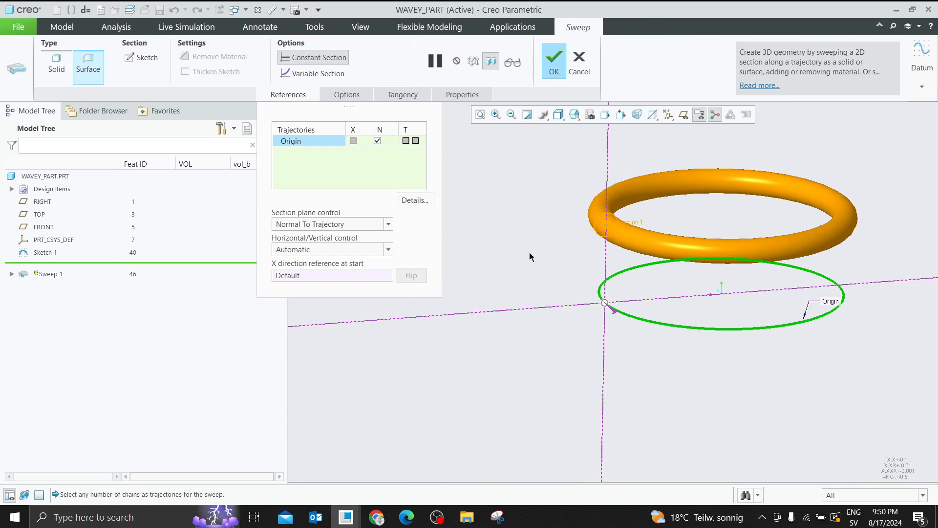
Replace the section with a circle about 15 in diameter, centred about 16 inward and 41 above the trajectory's start point.
left_click(156, 60)
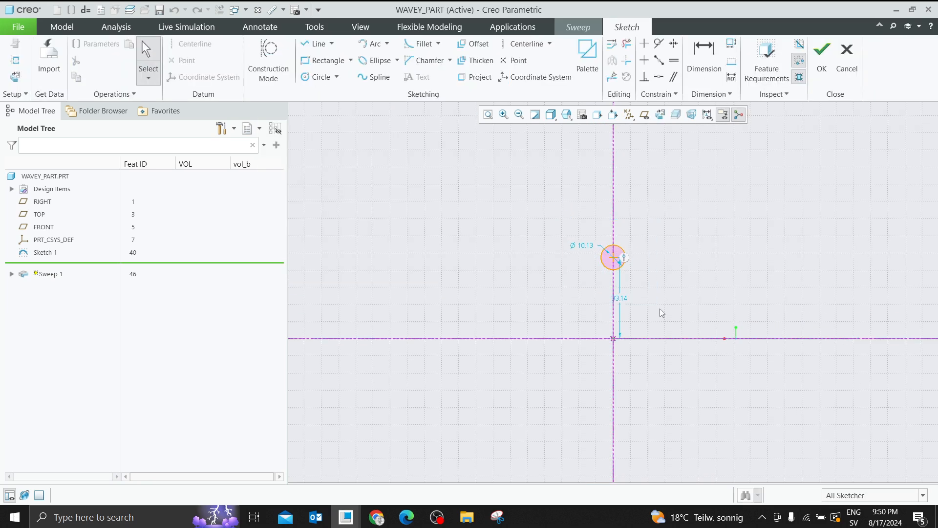
key("Delete")
left_click(319, 81)
left_click(653, 238)
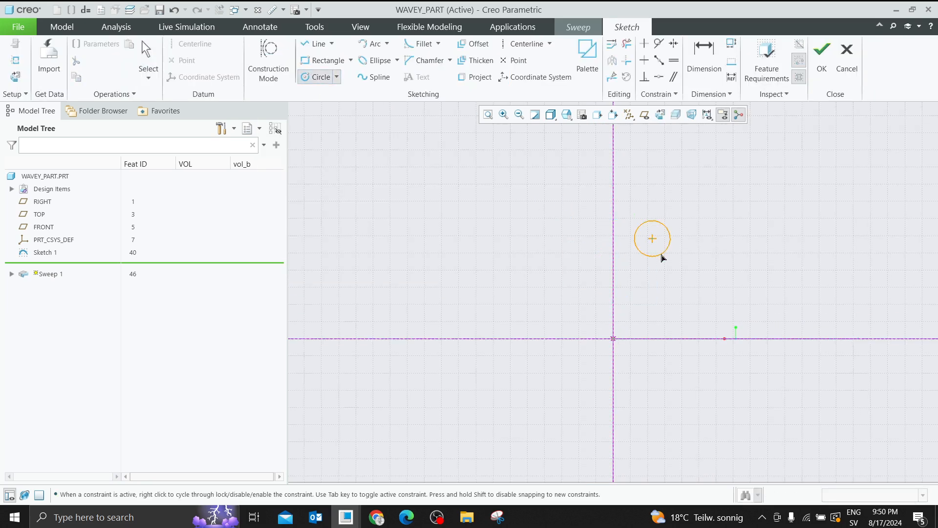
left_click(660, 255)
left_click(821, 56)
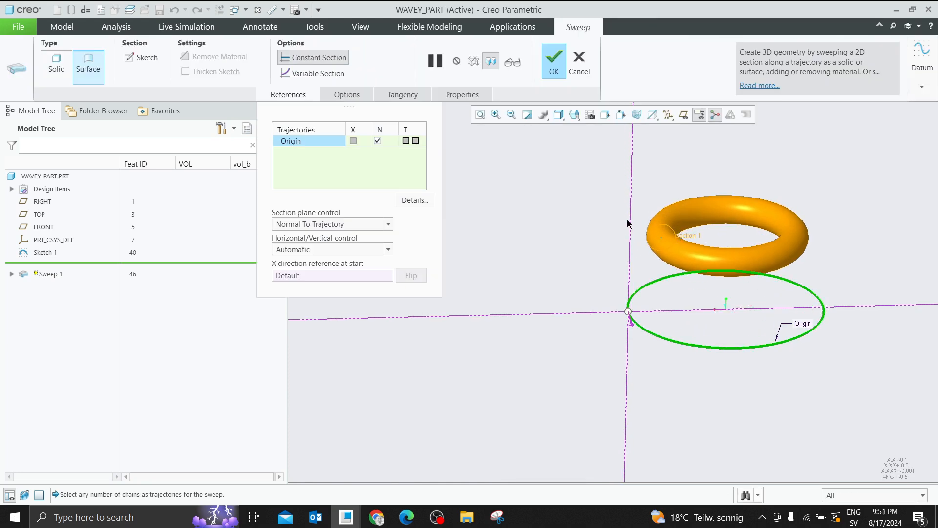
Replace the section with a circle about 20 in diameter, centred about 127 outward and 80 above the trajectory's start point.
left_click(162, 58)
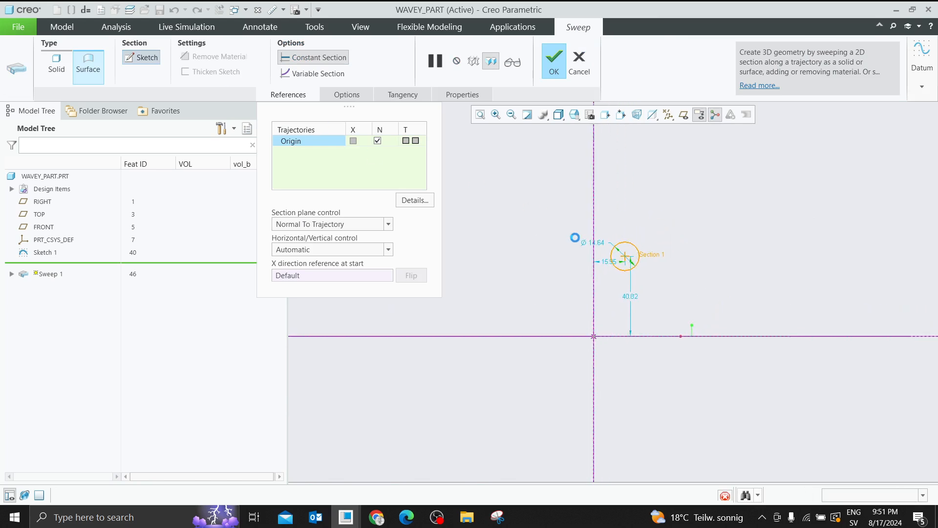
mouse_move(561, 230)
left_mouse_down()
mouse_move(661, 299)
mouse_move(674, 296)
left_mouse_up()
key("Delete")
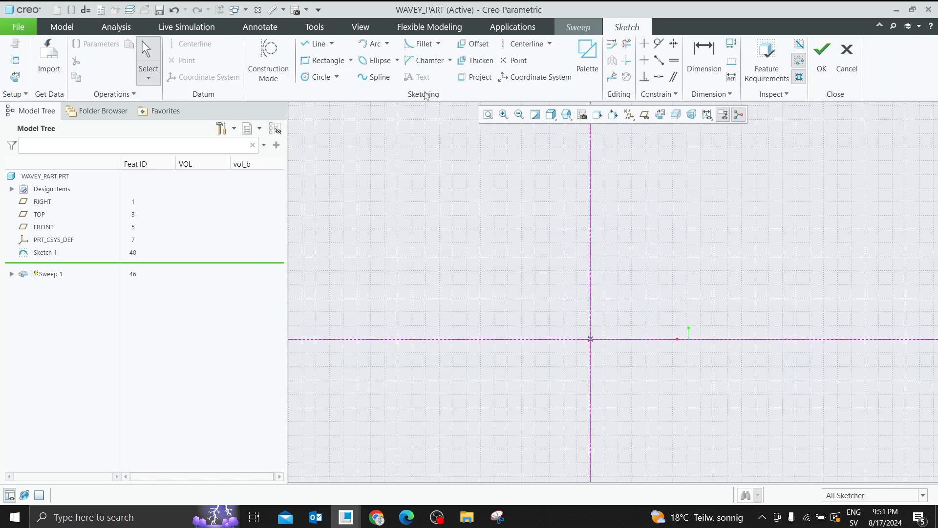
left_click(317, 77)
left_click(341, 182)
left_click(355, 197)
mouse_move(378, 228)
middle_mouse_down()
mouse_move(374, 244)
mouse_move(413, 237)
middle_mouse_up()
left_click(820, 68)
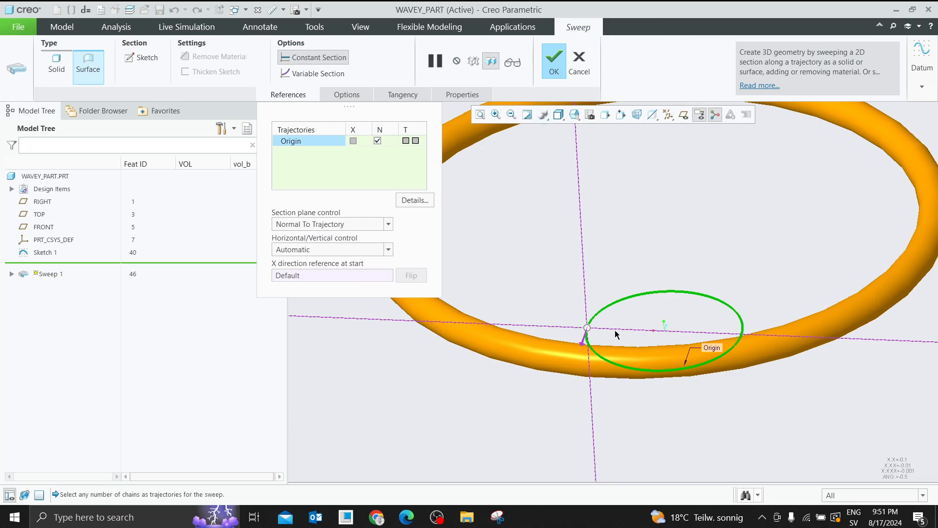
Replace the circular sweep section with a horizontal line running inward from the vertical reference, above the trajectory's start point.
left_click(142, 57)
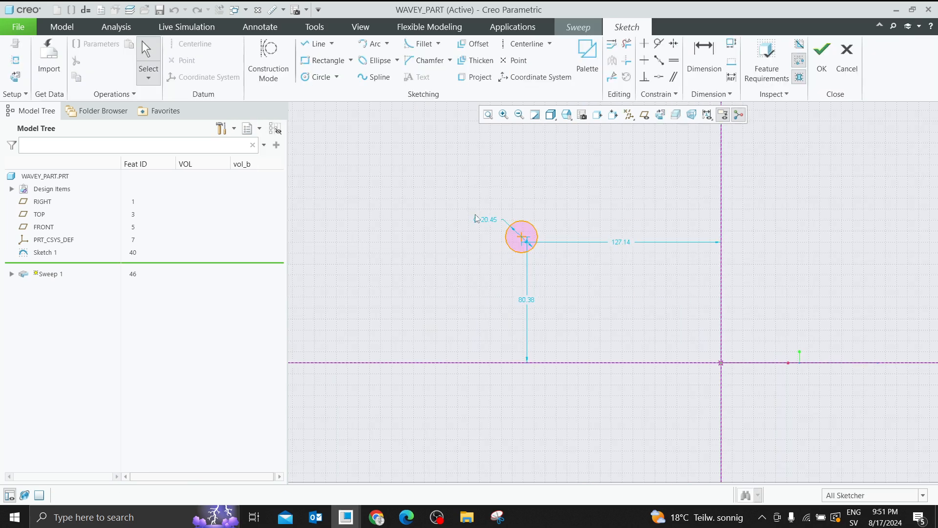
left_click_drag(443, 183, 535, 253)
key("Delete")
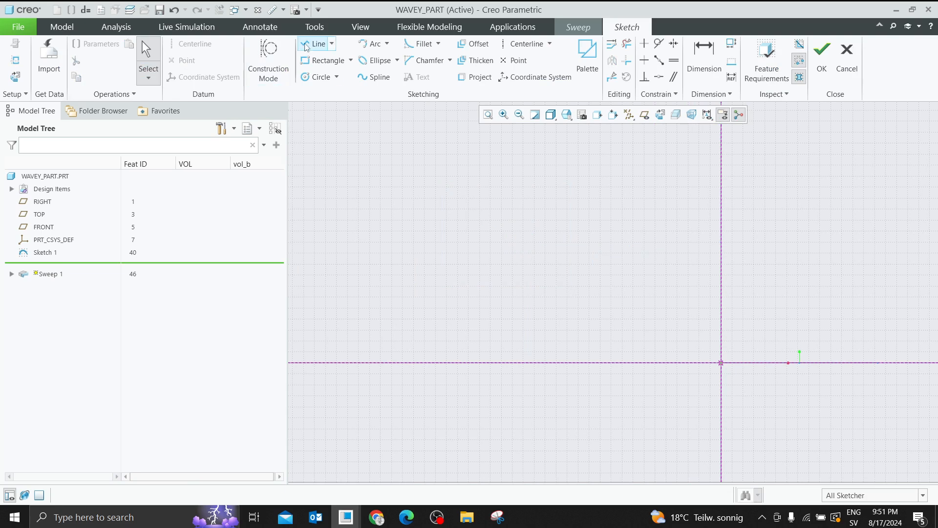
left_click(317, 43)
left_click(721, 264)
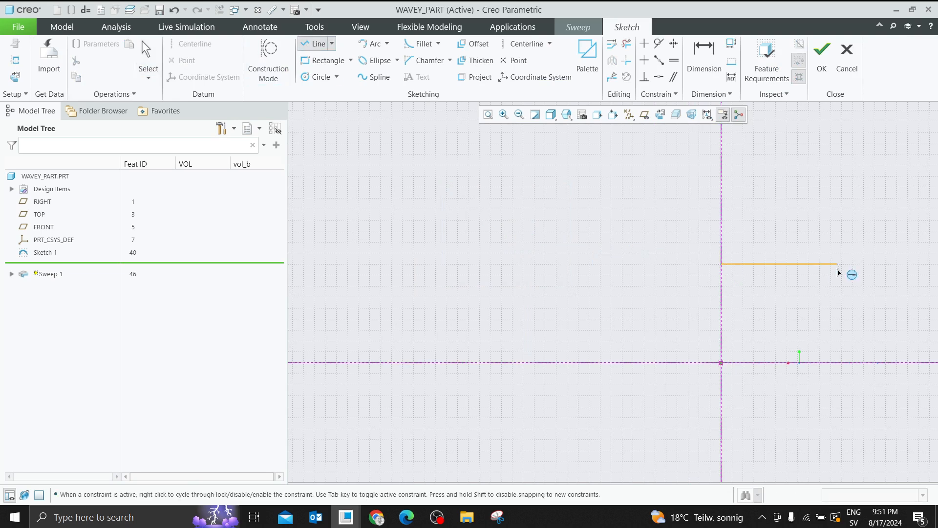
left_click(838, 264)
scroll(606, 282, "up", 3)
middle_click(578, 250)
middle_click_drag(690, 278, 684, 305)
scroll(699, 286, "down", 3)
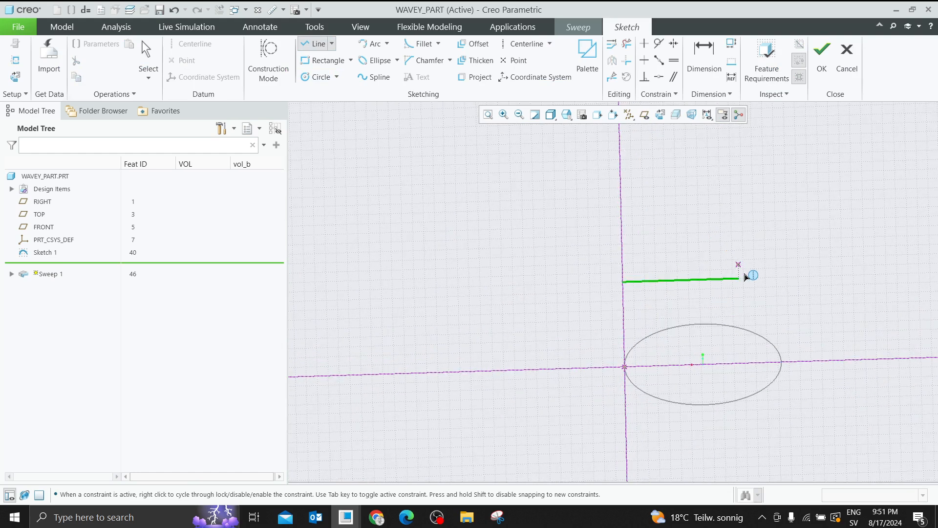
scroll(744, 269, "down", 1)
scroll(747, 318, "down", 1)
middle_click(736, 289)
Move the line's free end to make it about 27 long and about 18 above the start point, and accept the section.
left_click_drag(736, 269, 622, 370)
scroll(614, 395, "down", 1)
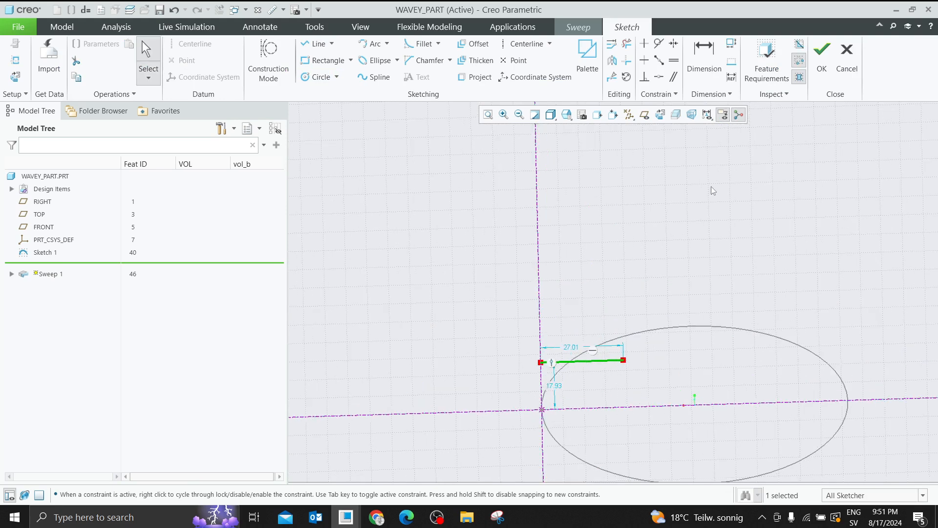
left_click(821, 63)
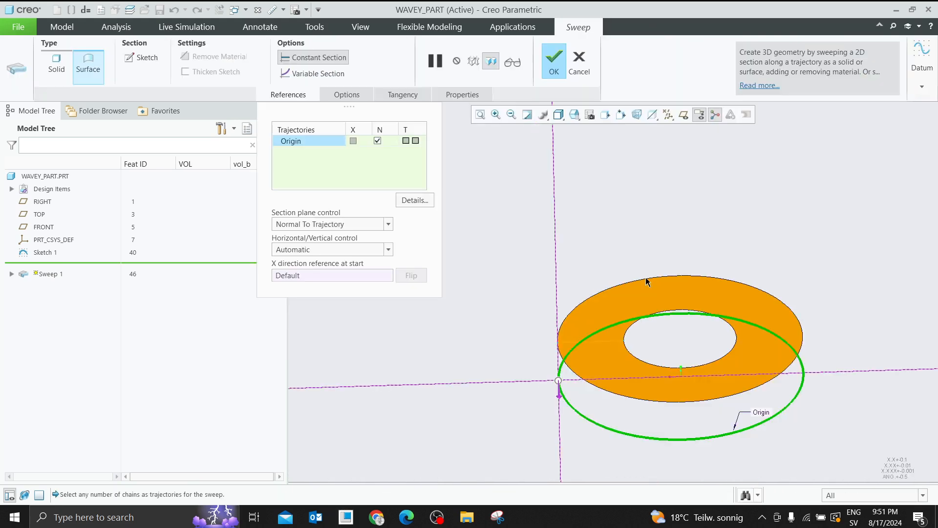
middle_click_drag(648, 356, 653, 272)
middle_click_drag(683, 277, 663, 291)
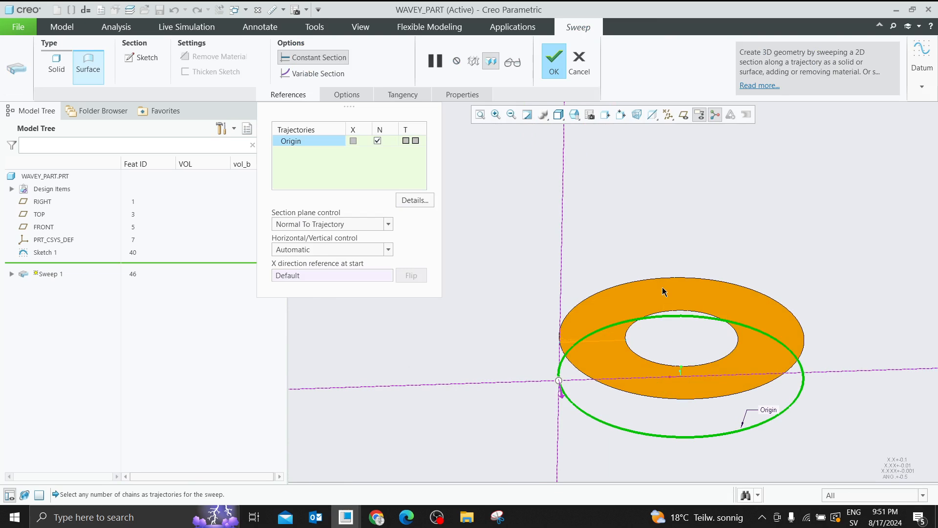
scroll(672, 342, "down", 2)
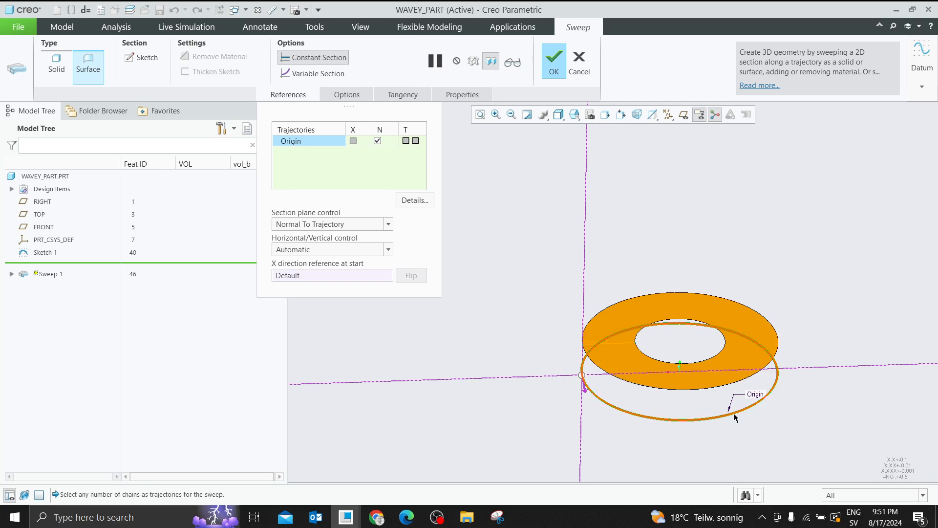
scroll(791, 419, "up", 2)
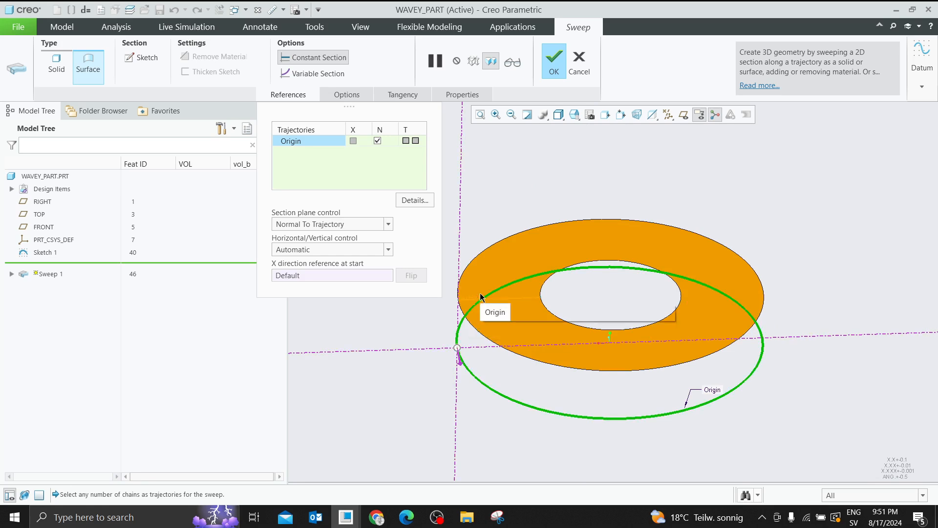
left_click(519, 284)
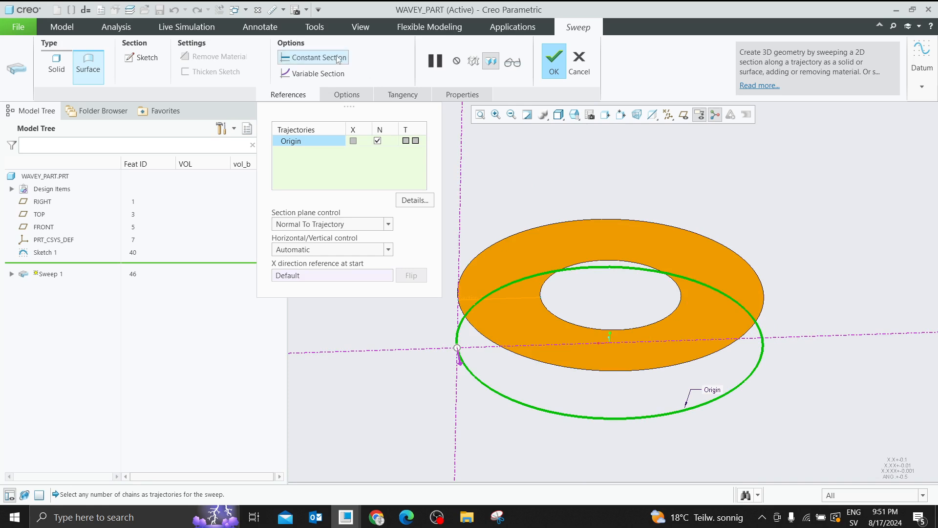
Switch the sweep to a variable section and reopen its sketch, placing the height dimension on the outer side of the vertical reference.
left_click(318, 75)
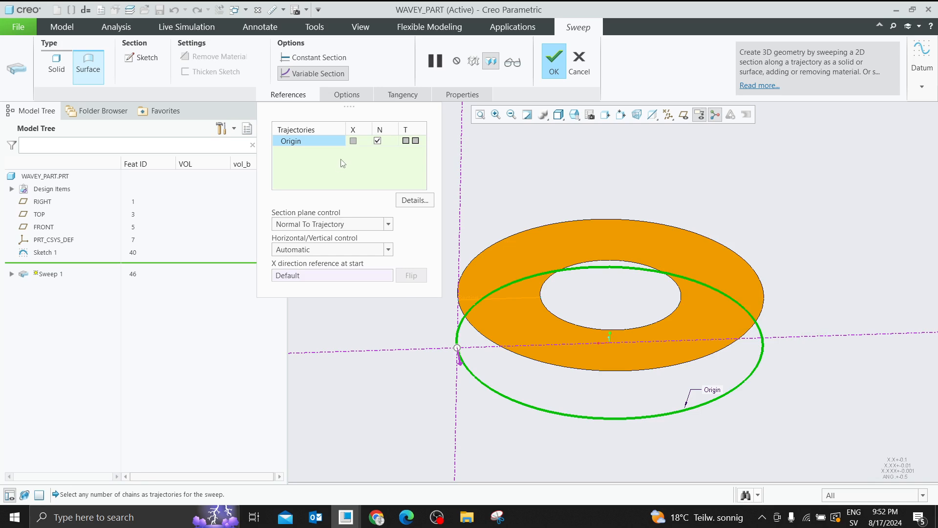
left_click(146, 60)
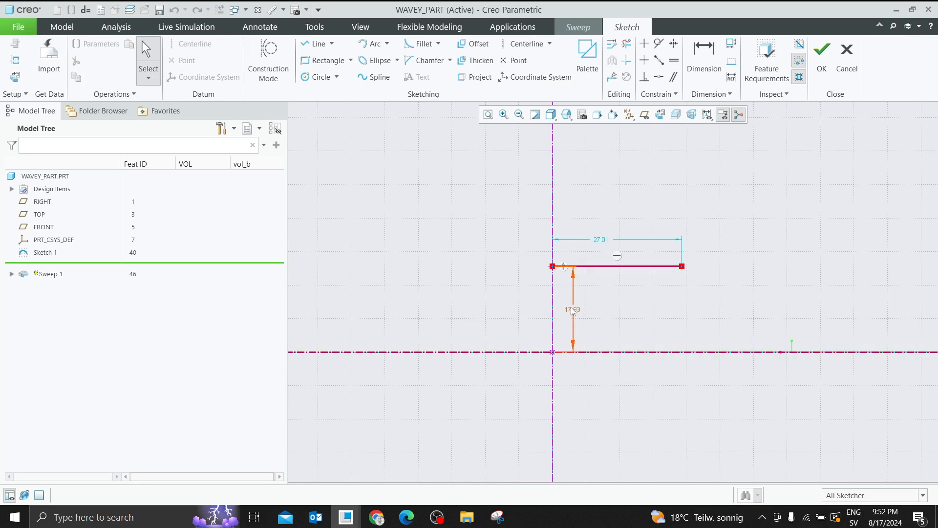
left_click_drag(574, 311, 472, 312)
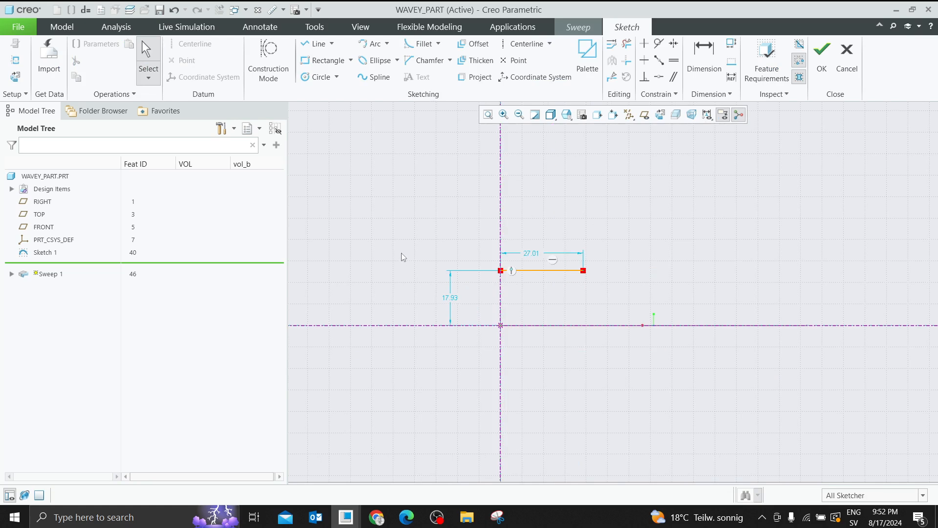
middle_click_drag(401, 253, 547, 288)
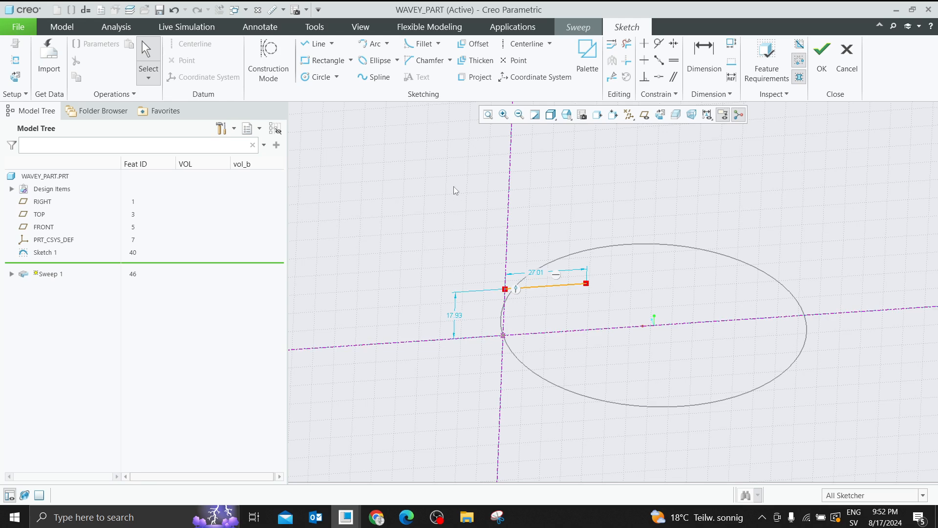
Set the section line's height above the horizontal reference to 20.
double_click(456, 318)
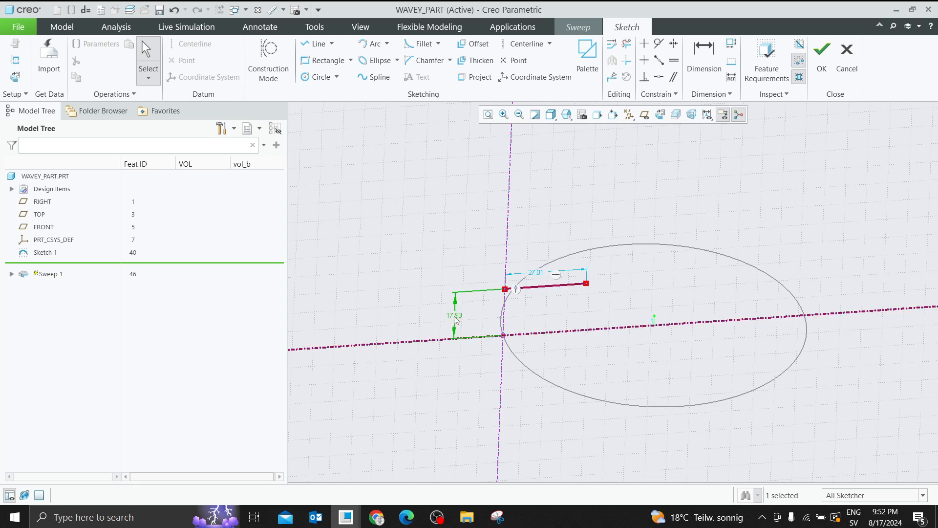
type("20")
key("Return")
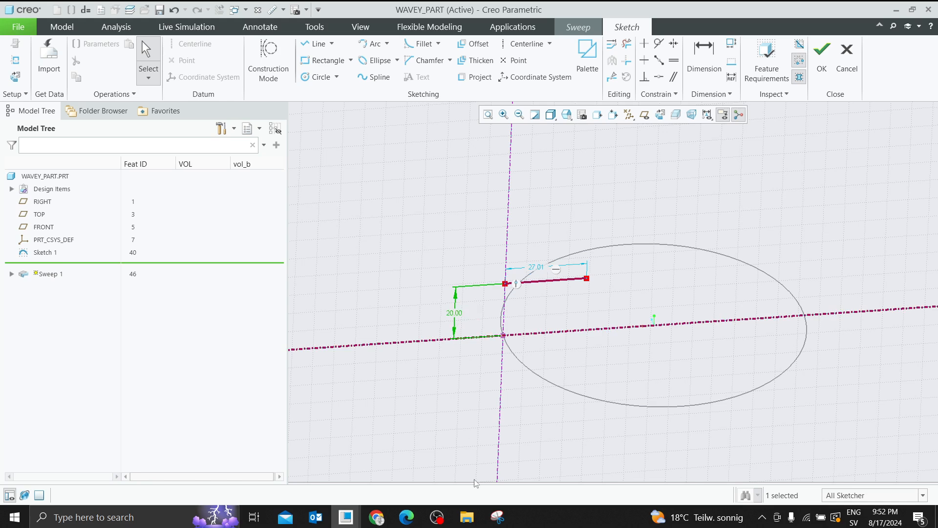
Switch to Snipping Tool, capture the sketch area and draw red horizontal and vertical axes with a tick near the vertical axis's upper end.
left_click(497, 517)
left_click(270, 77)
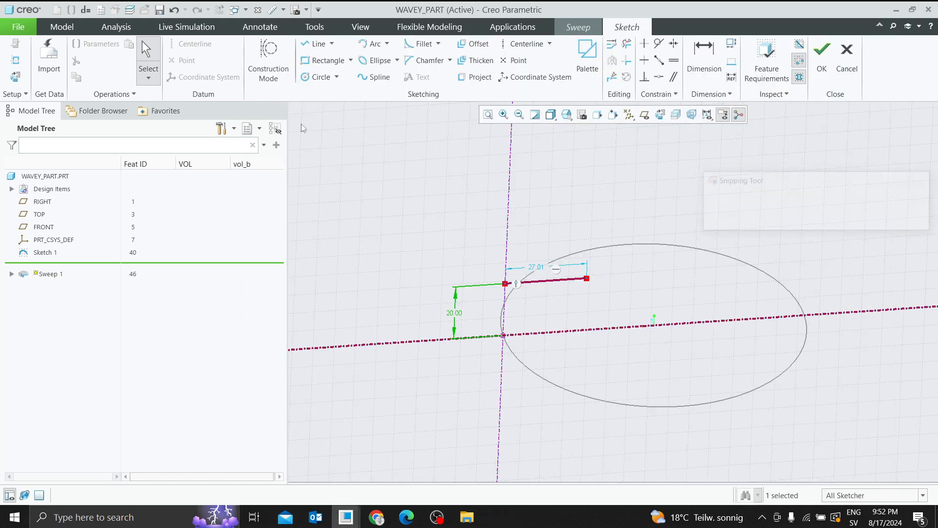
mouse_move(321, 145)
left_mouse_down()
mouse_move(645, 329)
mouse_move(759, 380)
left_mouse_up()
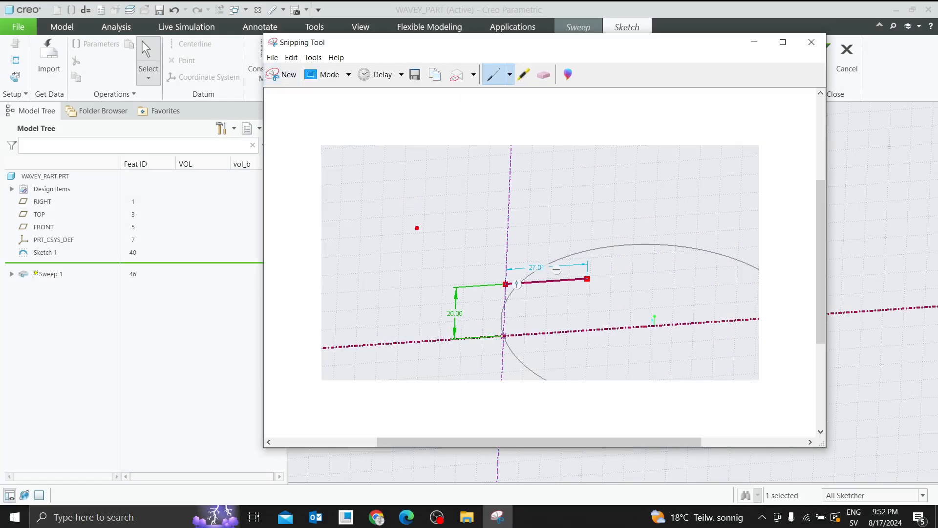
left_click_drag(331, 185, 594, 182)
left_click_drag(349, 104, 339, 304)
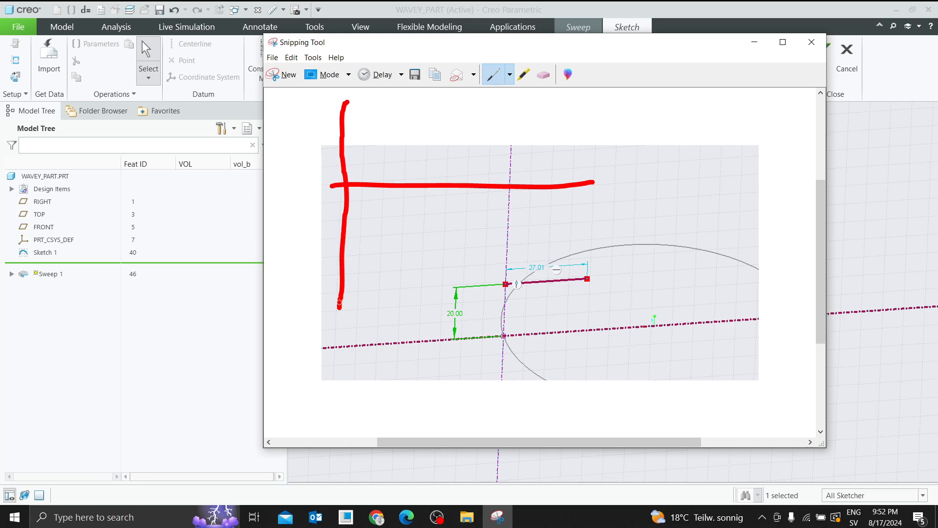
left_click_drag(330, 110, 360, 111)
Set the custom pen colour to blue, draw a wave oscillating about the red horizontal axis from the tick, and minimize Snipping Tool.
left_click(510, 74)
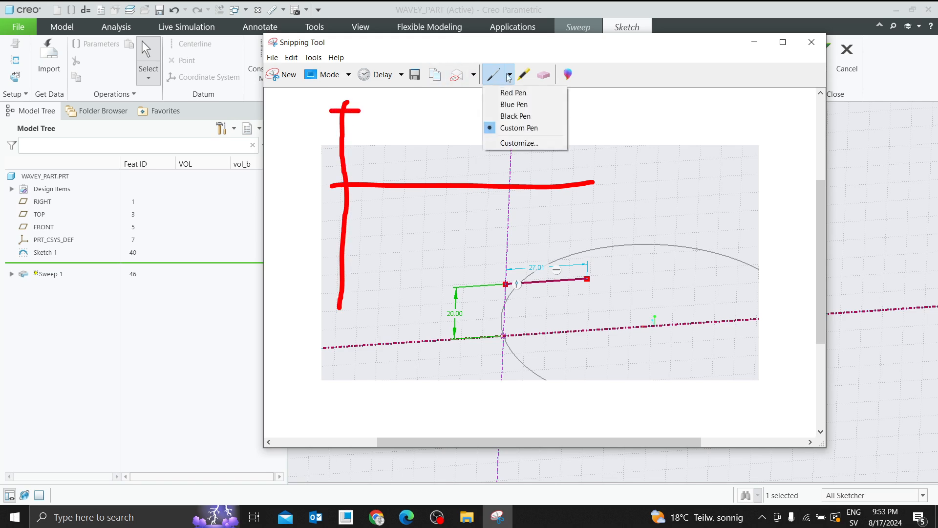
left_click(518, 143)
left_click(381, 103)
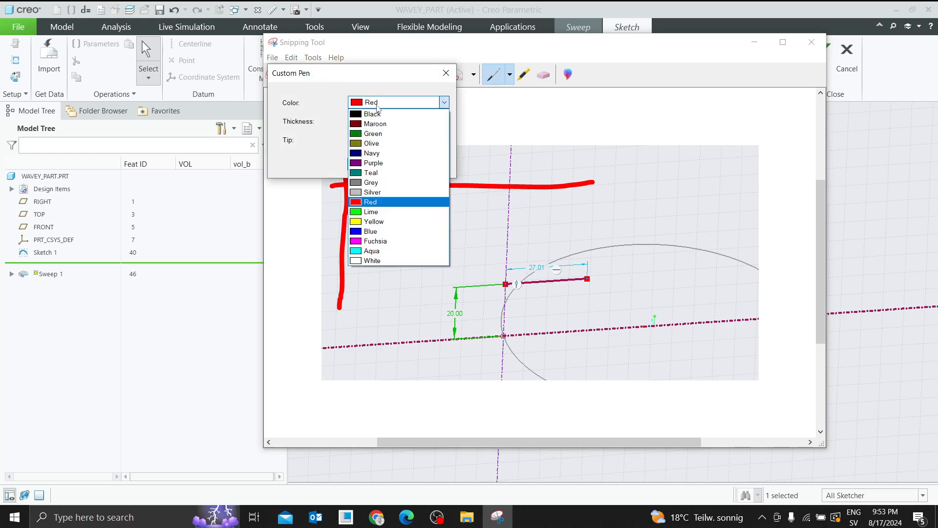
left_click(358, 231)
left_click(379, 161)
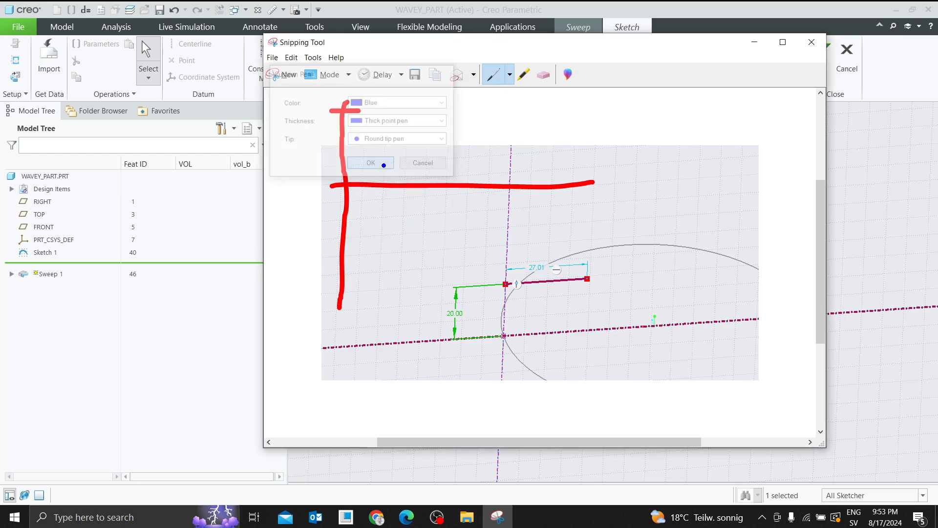
left_click_drag(336, 112, 363, 116)
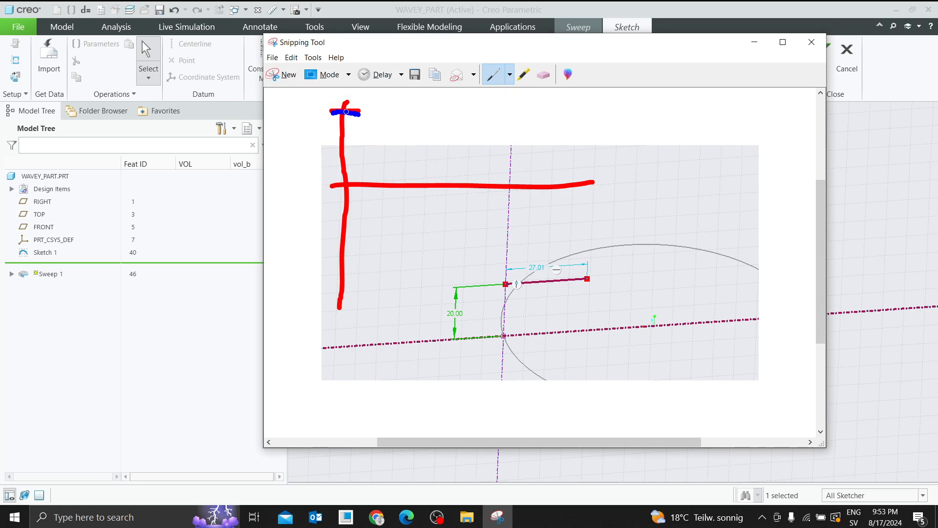
mouse_move(346, 112)
left_mouse_down()
mouse_move(430, 214)
mouse_move(462, 220)
mouse_move(478, 172)
mouse_move(520, 130)
mouse_move(575, 183)
mouse_move(619, 195)
mouse_move(654, 130)
left_mouse_up()
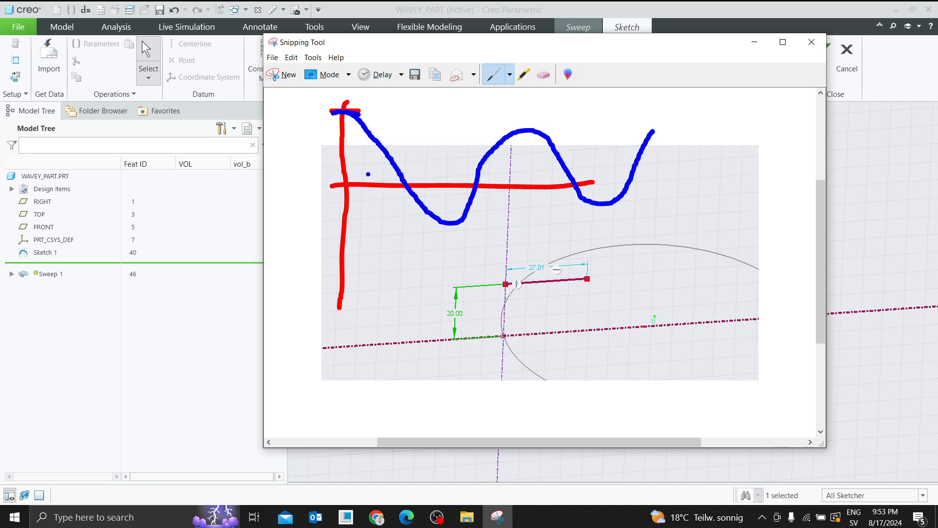
left_click(755, 42)
Try the section line's height at -20 to flip it below the horizontal reference, and set the height back to 20.
scroll(471, 315, "down", 3)
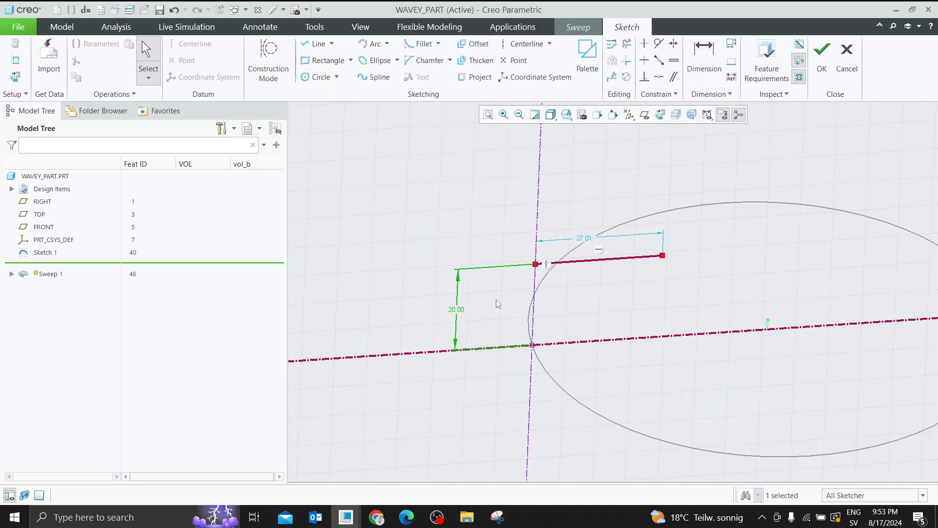
double_click(457, 310)
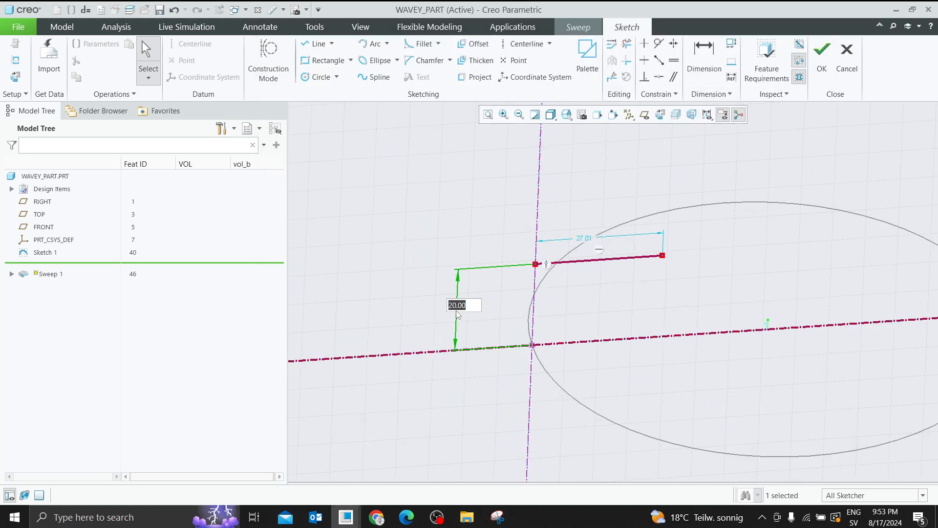
type("-20")
key("Return")
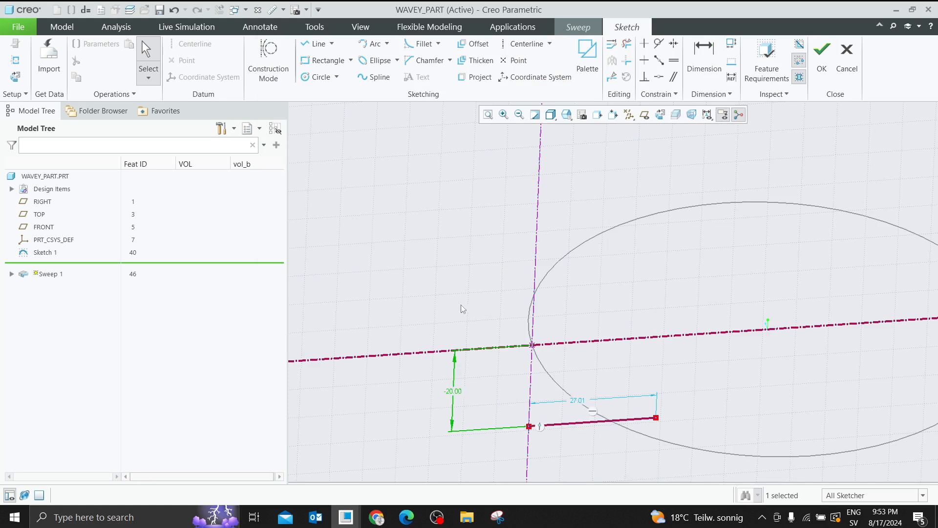
scroll(459, 307, "up", 2)
scroll(540, 389, "down", 2)
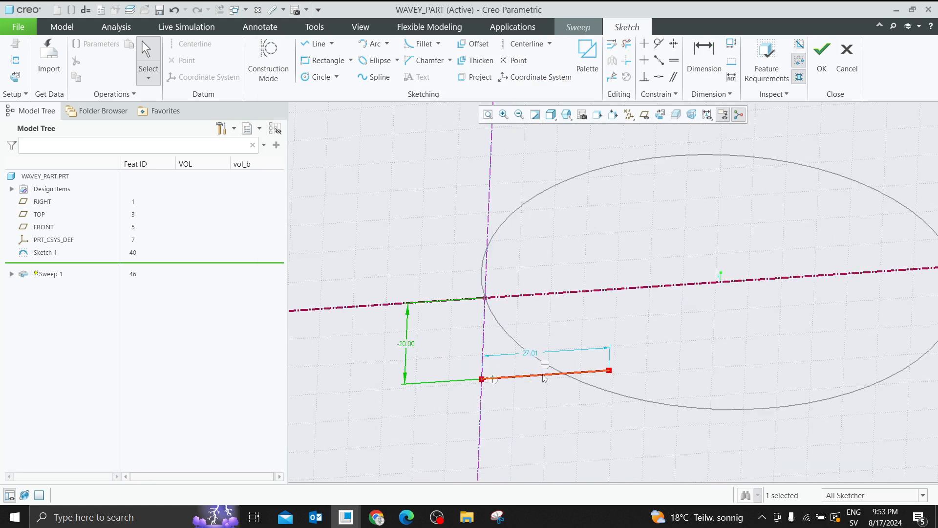
double_click(408, 345)
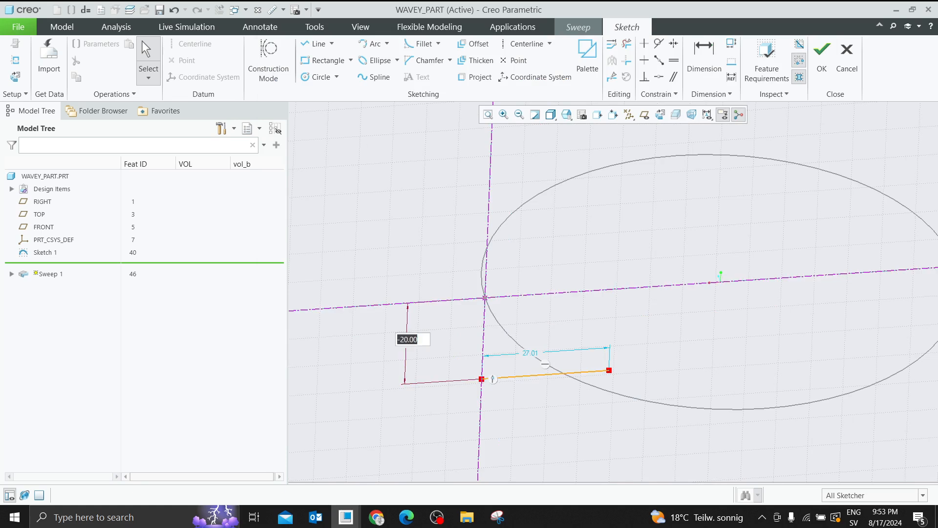
type("20")
key("Return")
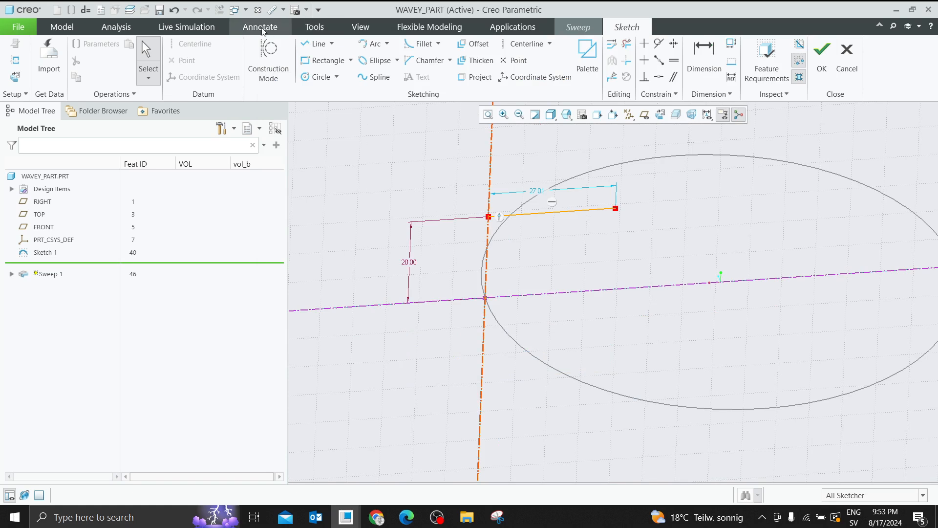
Open the relations of the sweep's section sketch and start a relation with the line's height dimension, sd13.
left_click(307, 29)
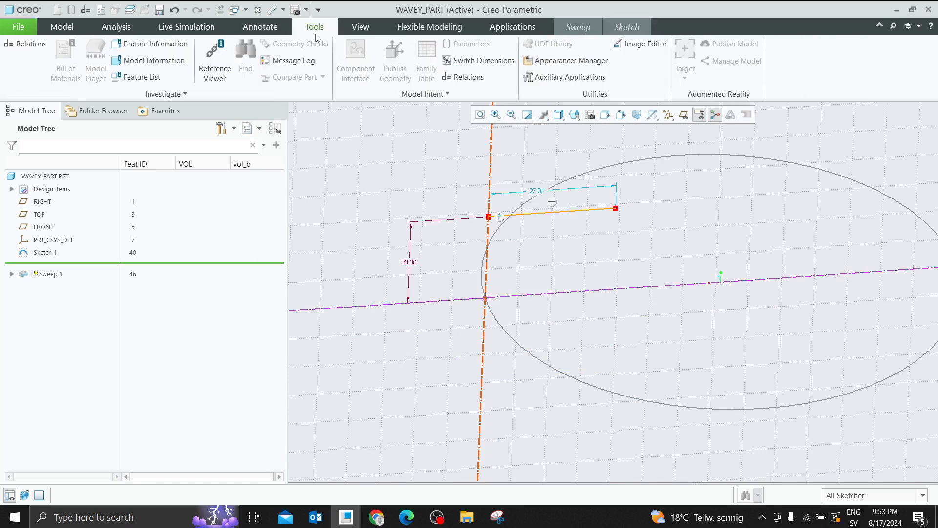
left_click(471, 80)
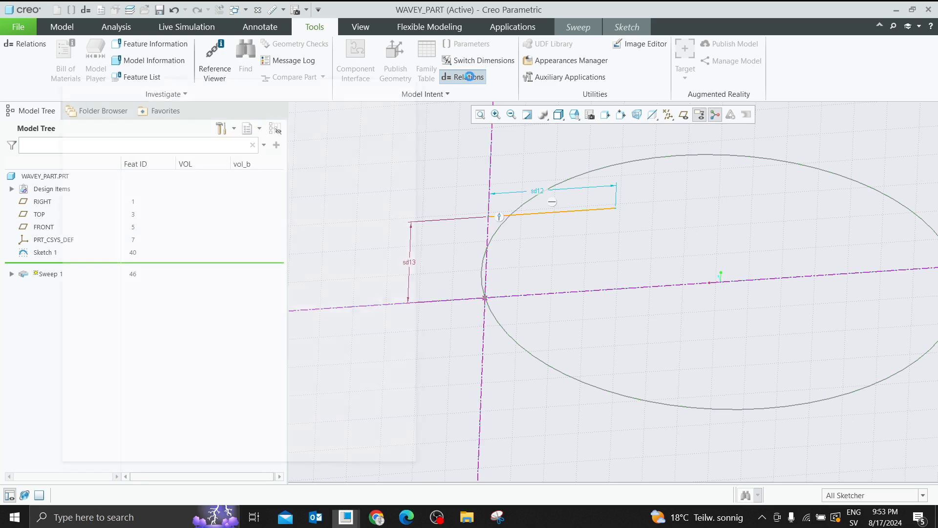
left_click_drag(354, 84, 299, 91)
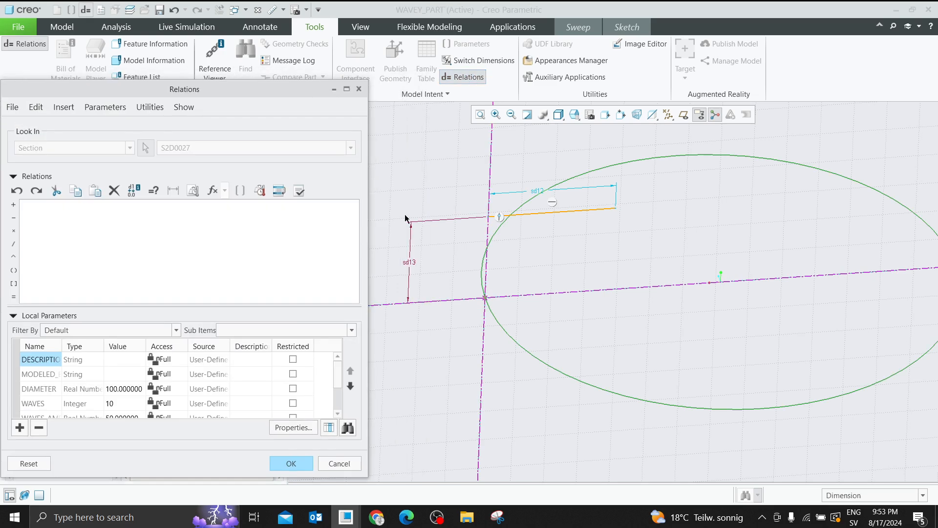
left_click(410, 264)
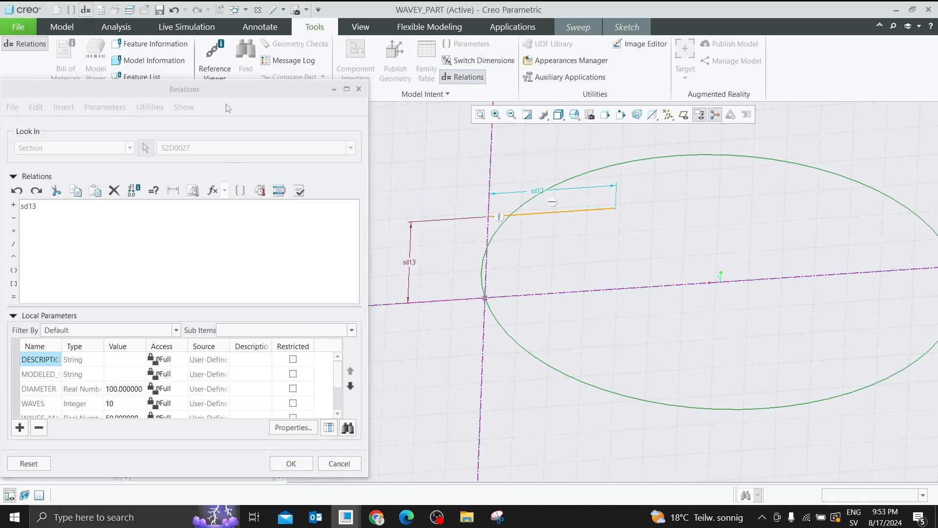
left_click_drag(264, 88, 502, 86)
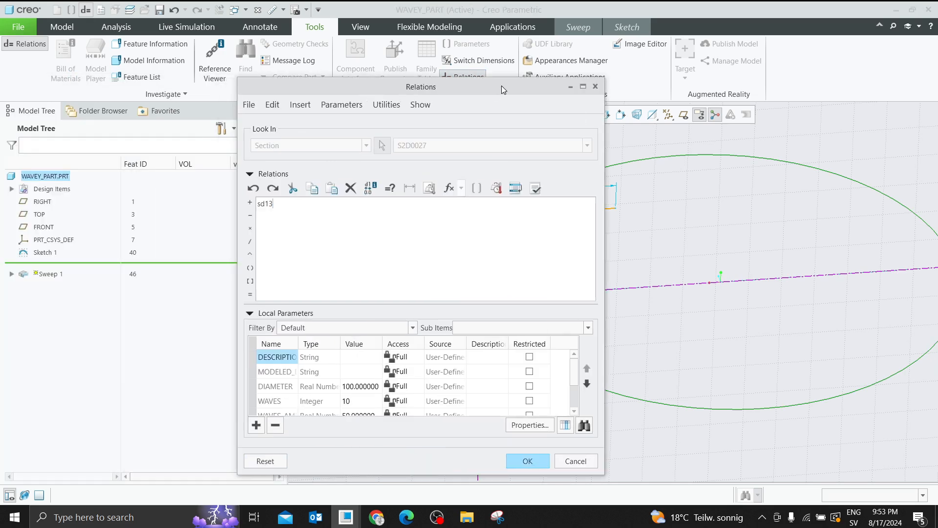
Set the WAVES_AMPLITUDE parameter to 20 in the local parameters.
scroll(313, 379, "down", 2)
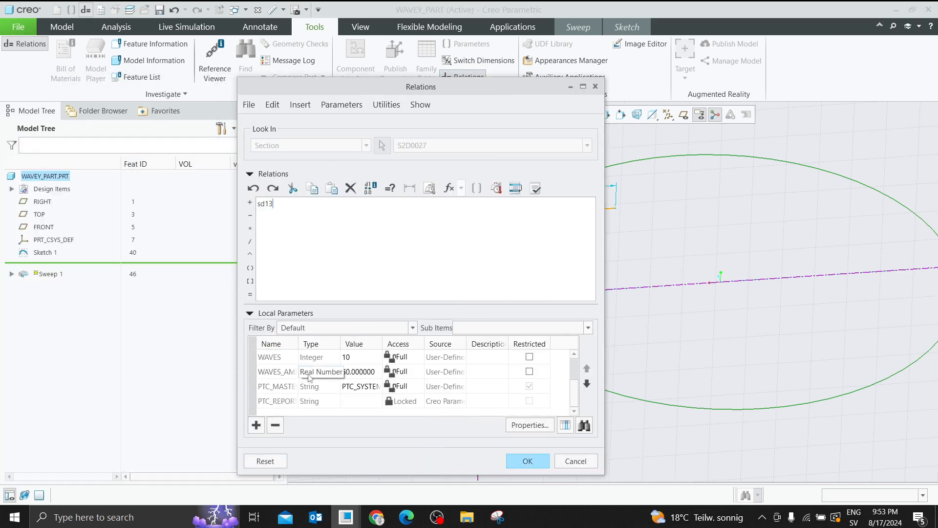
left_click(355, 372)
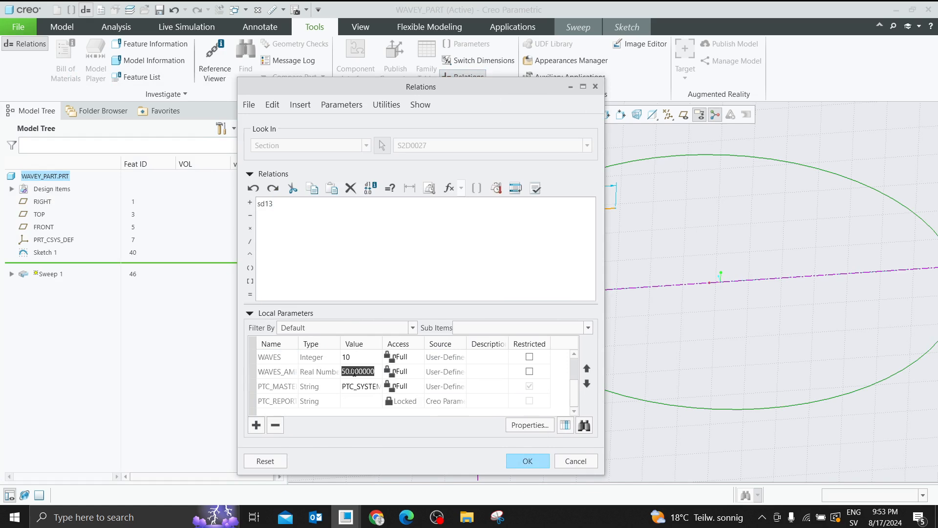
type("20")
key("Return")
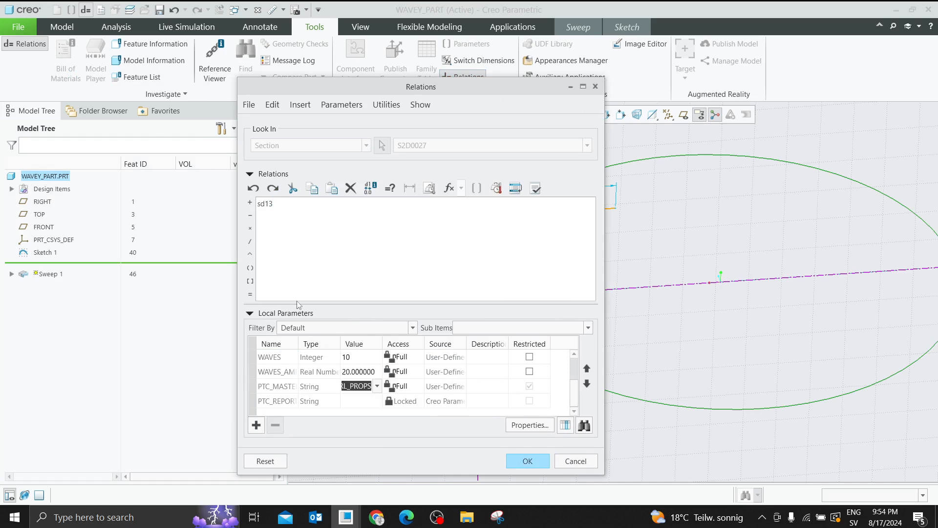
Complete the section relation as sd13=WAVES_AMPLITUDE*sin(360*WAVES*trajpar), inserting both wave parameters from the local parameters.
left_click(287, 205)
left_click(250, 294)
right_click(318, 373)
left_click(281, 374)
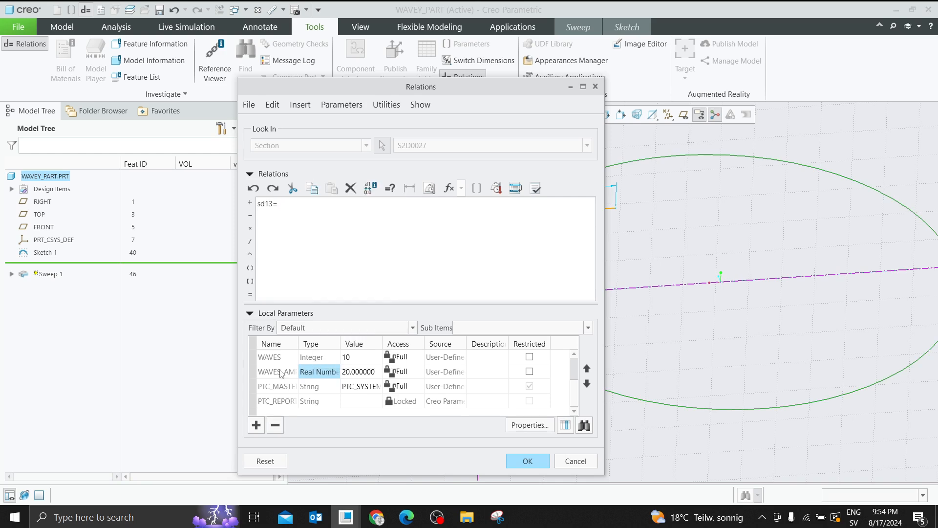
right_click(281, 374)
left_click(324, 251)
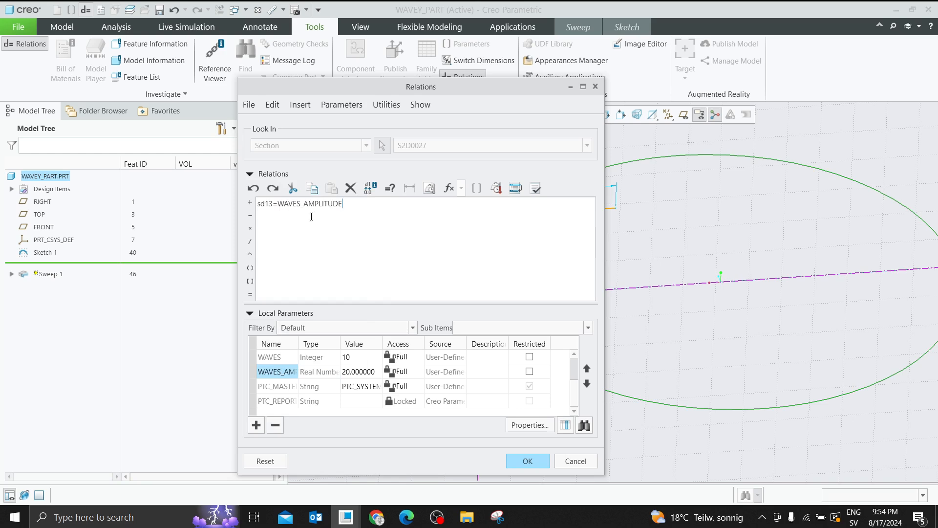
left_click(250, 228)
left_click(273, 357)
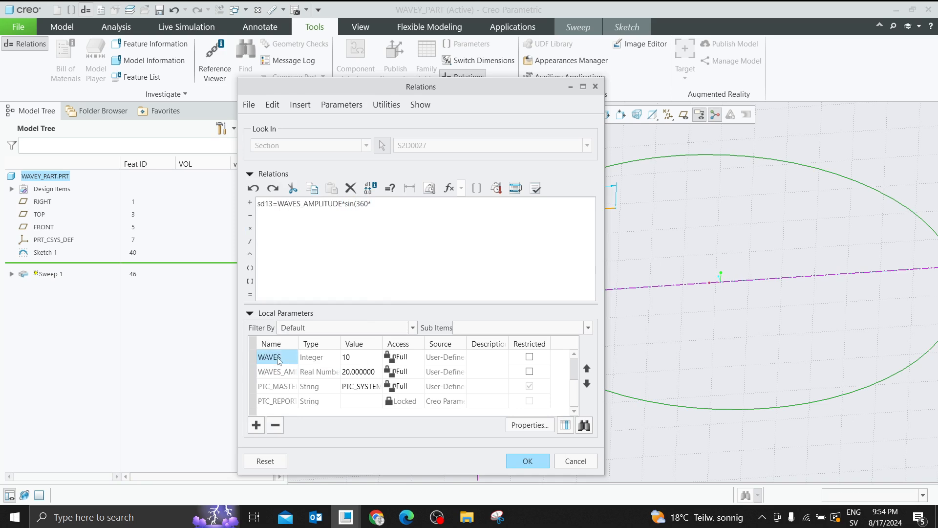
right_click(279, 357)
left_click(313, 237)
Verify the section relations and insert a blank line above the sd13 relation.
left_click(536, 188)
left_click(519, 280)
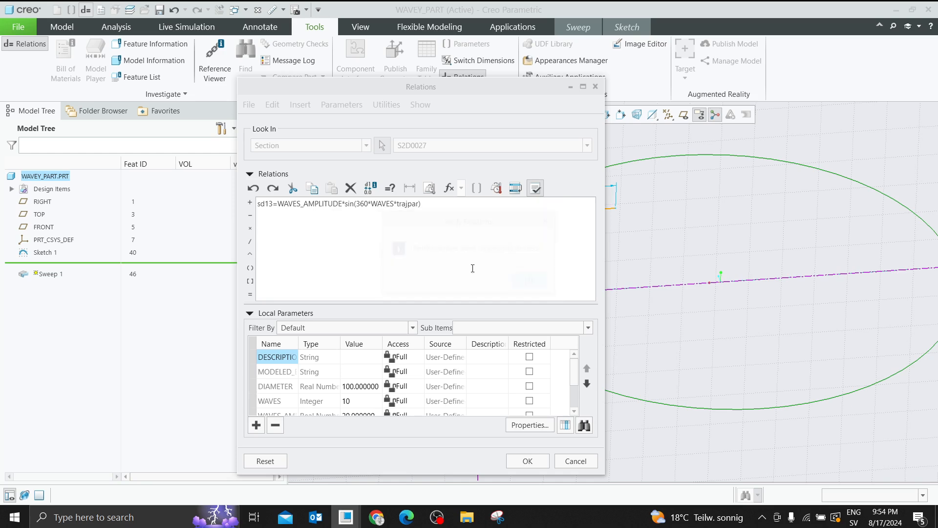
left_click(258, 205)
key("Return")
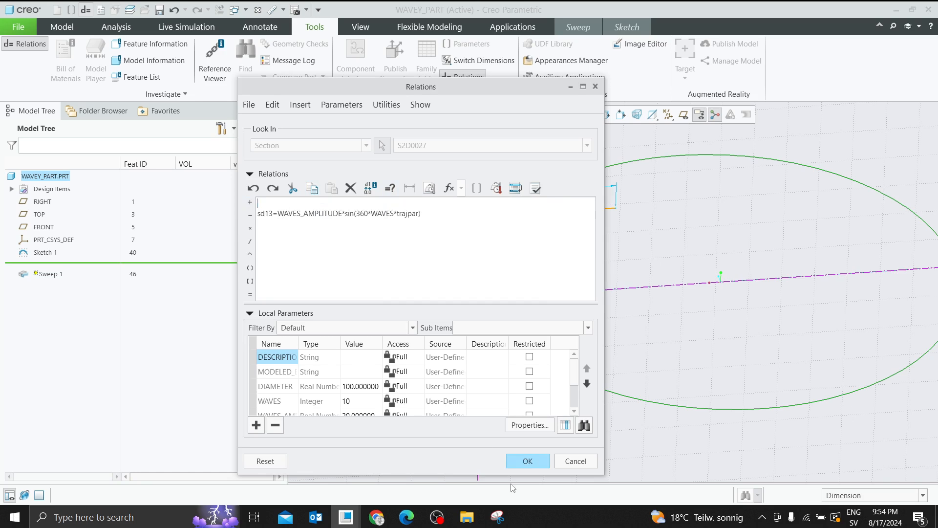
Switch to Snipping Tool, capture the Relations dialog, circle sd13 in blue and draw a blue double arrow for the line's height.
left_click(507, 516)
left_click(290, 80)
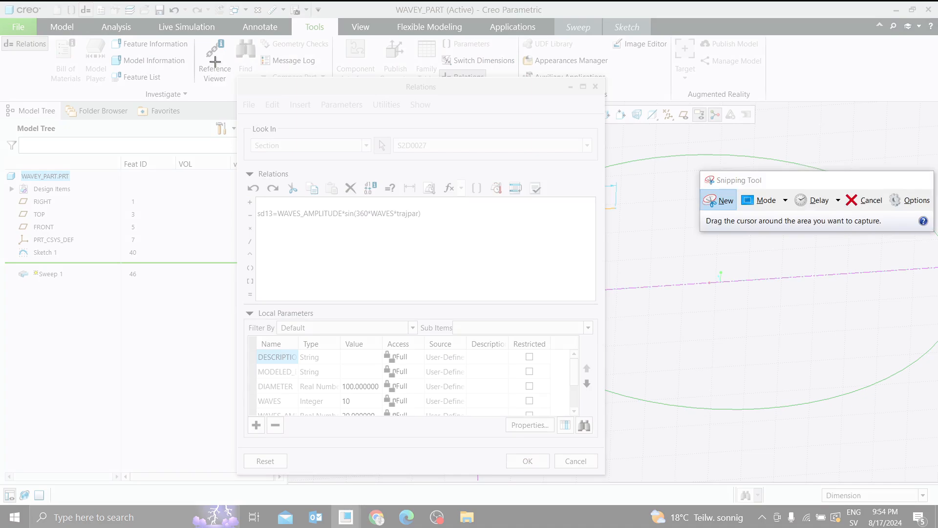
left_click_drag(215, 59, 739, 446)
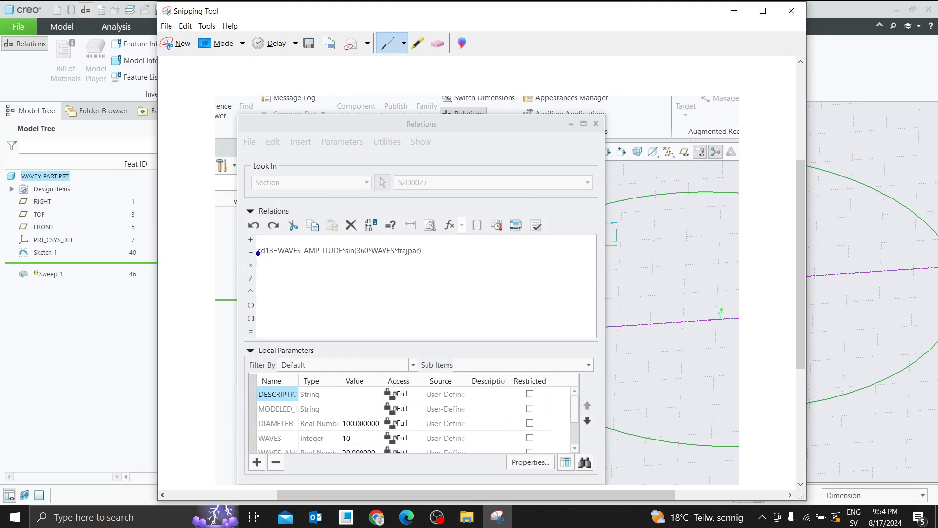
mouse_move(255, 257)
left_mouse_down()
mouse_move(277, 263)
mouse_move(279, 244)
mouse_move(254, 240)
left_mouse_up()
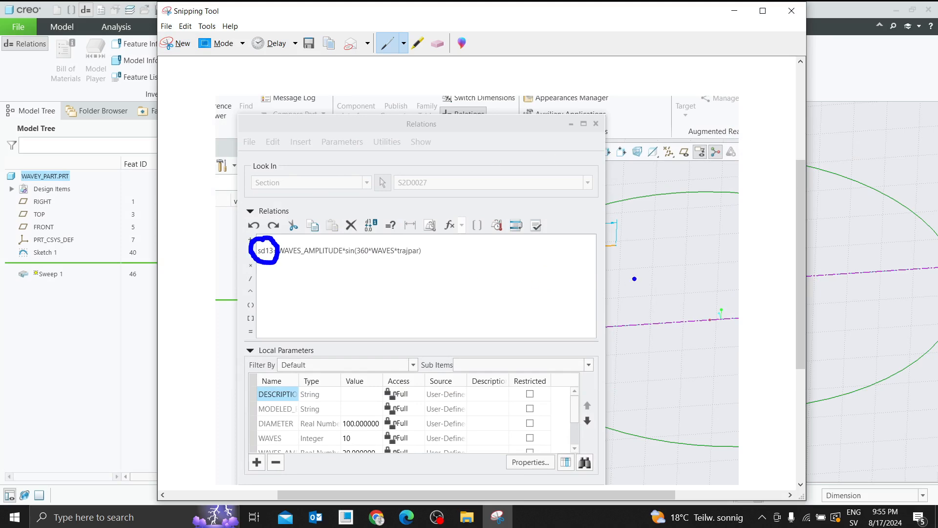
mouse_move(618, 251)
left_mouse_down()
mouse_move(614, 318)
mouse_move(628, 315)
mouse_move(629, 295)
mouse_move(614, 265)
mouse_move(627, 268)
left_mouse_up()
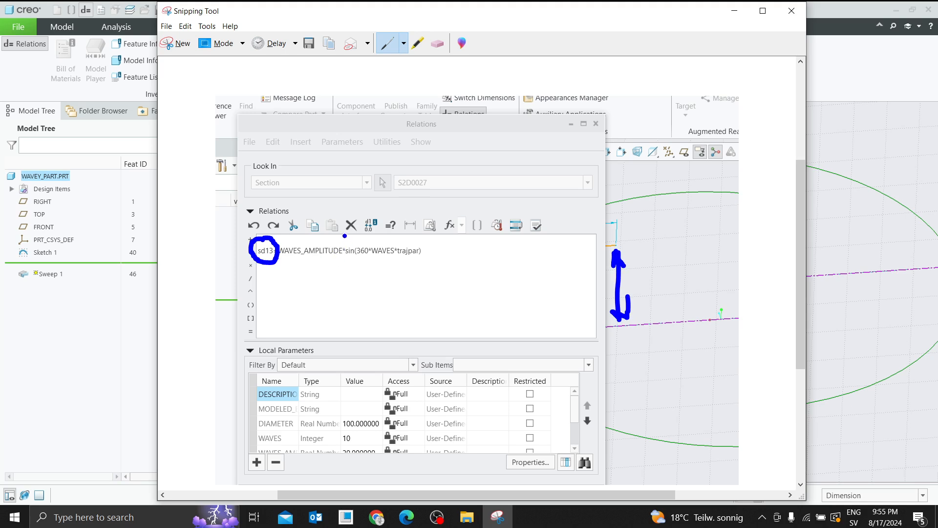
Erase the stray blue dot above the relation and circle the term sin(360*WAVES*trajpar) with the red pen.
mouse_move(345, 235)
left_mouse_down()
mouse_move(345, 264)
mouse_move(434, 271)
mouse_move(367, 234)
mouse_move(344, 235)
left_mouse_up()
left_click(437, 43)
left_click(359, 239)
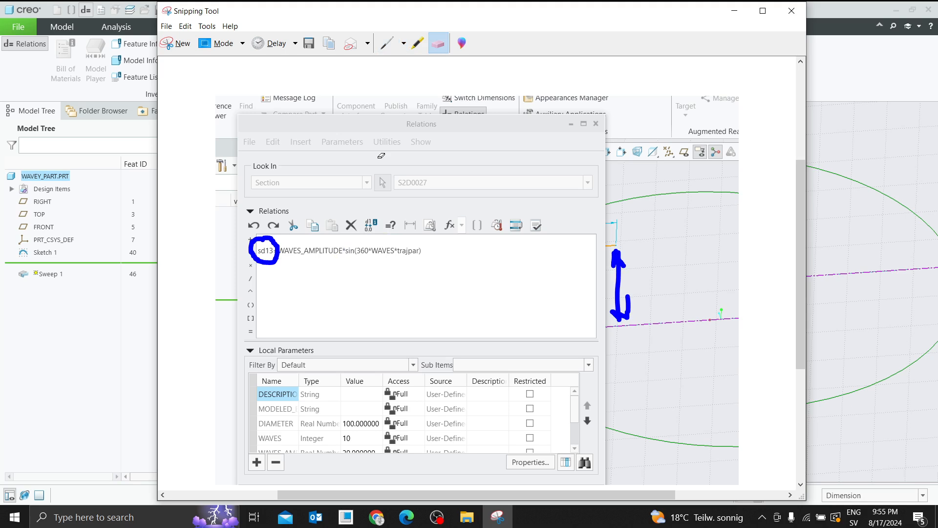
left_click(404, 43)
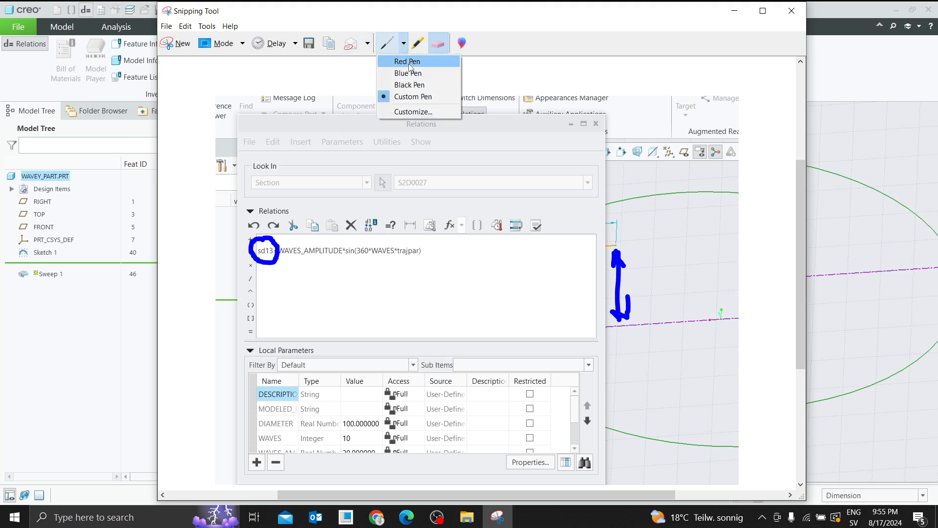
left_click(408, 62)
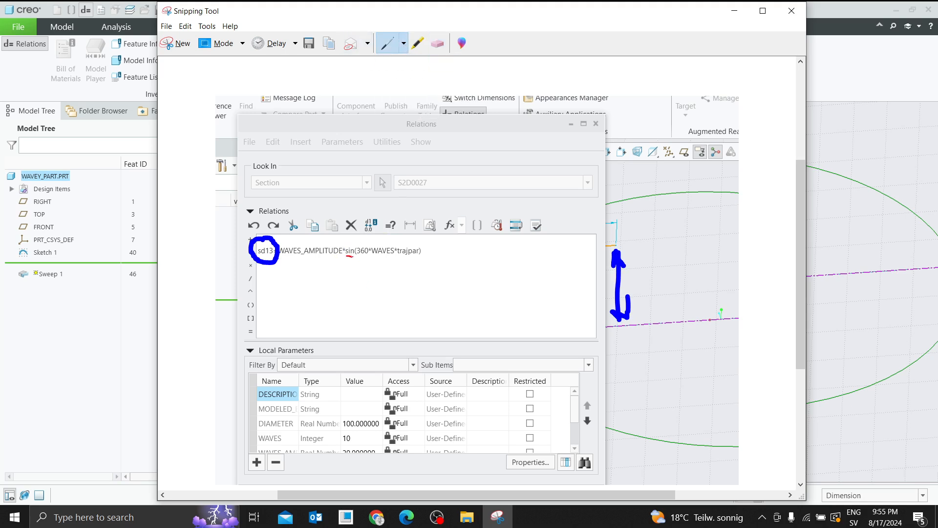
mouse_move(353, 256)
left_mouse_down()
mouse_move(402, 260)
mouse_move(432, 245)
mouse_move(348, 237)
left_mouse_up()
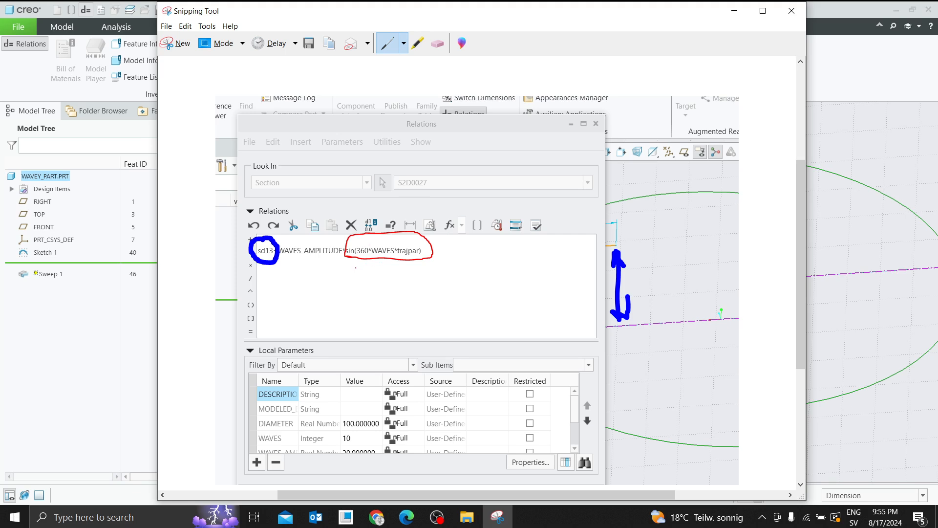
Write 20, 0 → 1 → -1 and -20 in red under the relation, and mark the zero height on the horizontal reference.
left_click_drag(366, 268, 439, 278)
left_click_drag(629, 324, 617, 324)
mouse_move(293, 264)
left_mouse_down()
mouse_move(321, 288)
mouse_move(346, 277)
mouse_move(328, 267)
left_mouse_up()
left_click(389, 271)
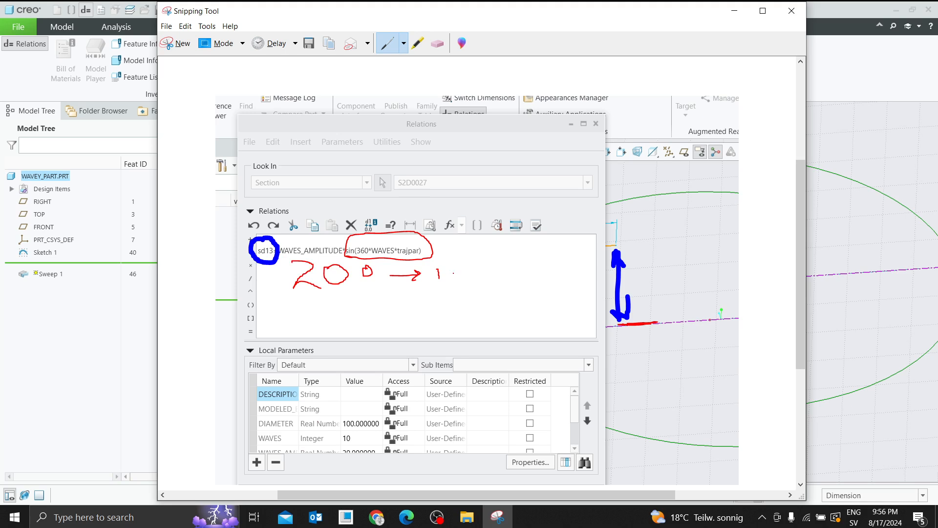
left_click_drag(452, 274, 514, 280)
mouse_move(298, 314)
left_mouse_down()
mouse_move(361, 324)
mouse_move(366, 297)
left_mouse_up()
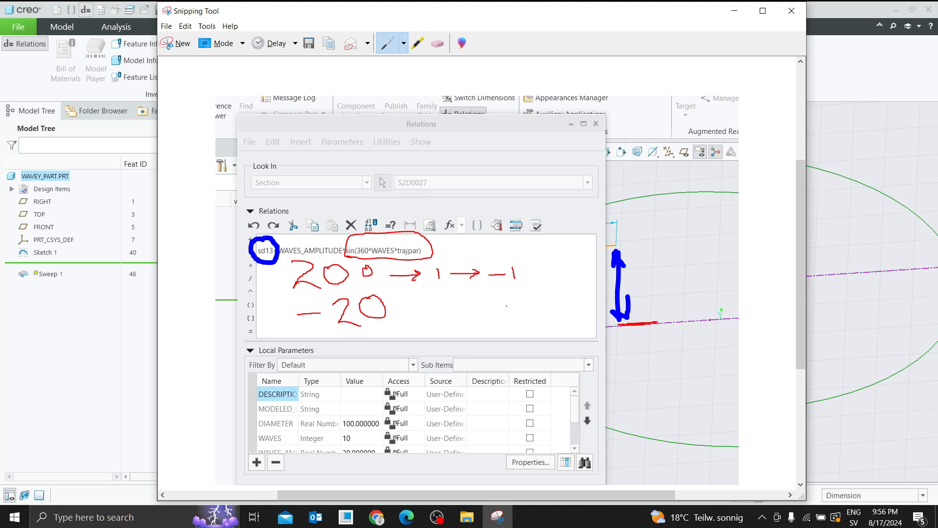
left_click_drag(498, 297, 486, 319)
Draw red axes above the relation with a repeating sine wave along the horizontal one, and minimize Snipping Tool.
left_click_drag(398, 150, 540, 139)
left_click_drag(420, 114, 409, 188)
mouse_move(415, 153)
left_mouse_down()
mouse_move(433, 137)
mouse_move(453, 141)
mouse_move(462, 161)
mouse_move(481, 159)
left_mouse_up()
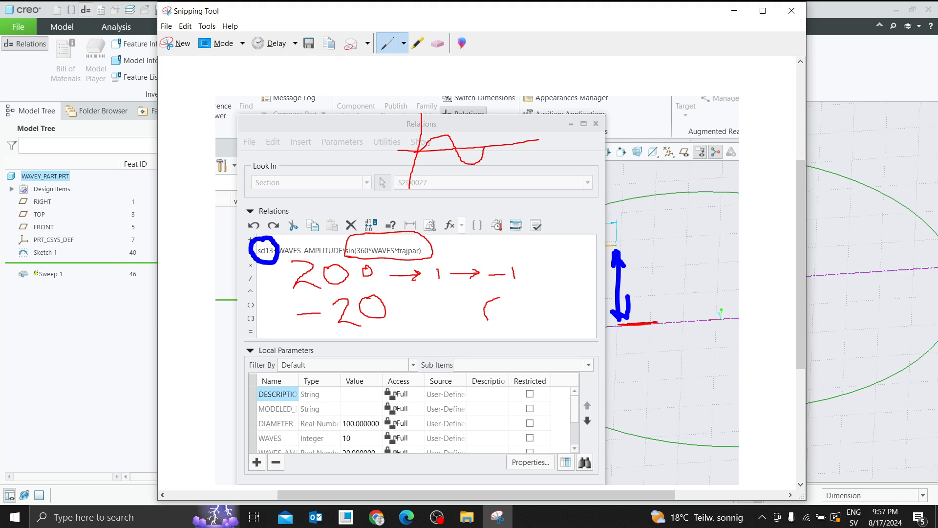
mouse_move(483, 148)
left_mouse_down()
mouse_move(499, 134)
mouse_move(566, 147)
mouse_move(570, 127)
mouse_move(613, 140)
mouse_move(617, 129)
left_mouse_up()
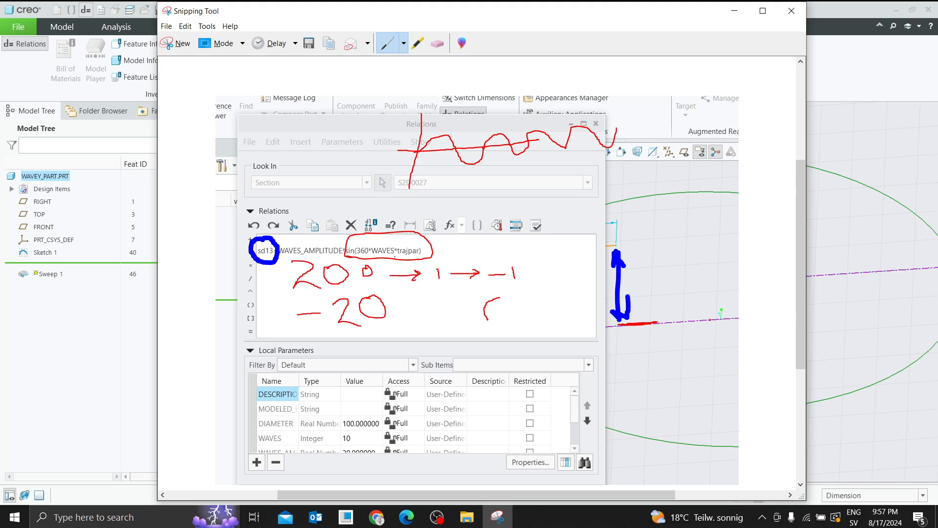
mouse_move(398, 257)
left_mouse_down()
mouse_move(423, 244)
mouse_move(402, 242)
mouse_move(396, 257)
left_mouse_up()
left_click(735, 10)
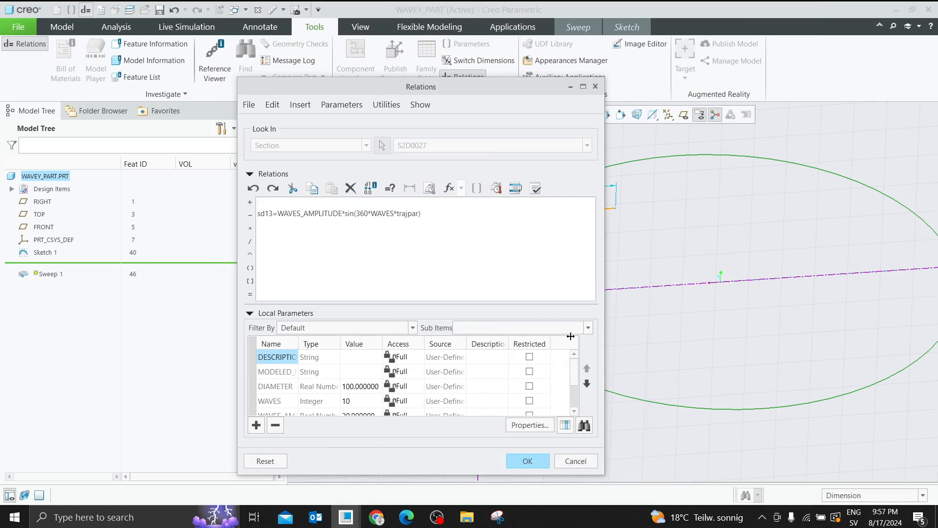
Accept the section relations, finish the section sketch and inspect the wavy sweep preview.
left_click(528, 461)
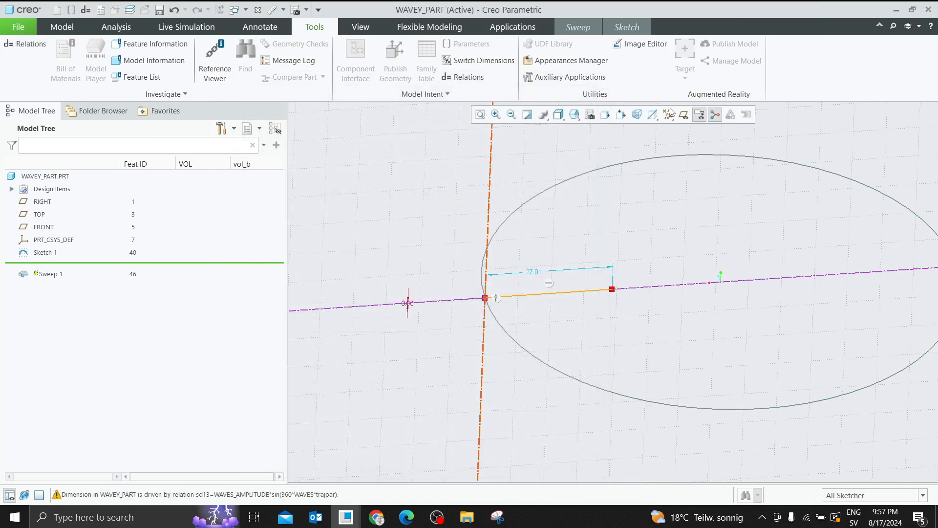
left_click(627, 26)
left_click(822, 56)
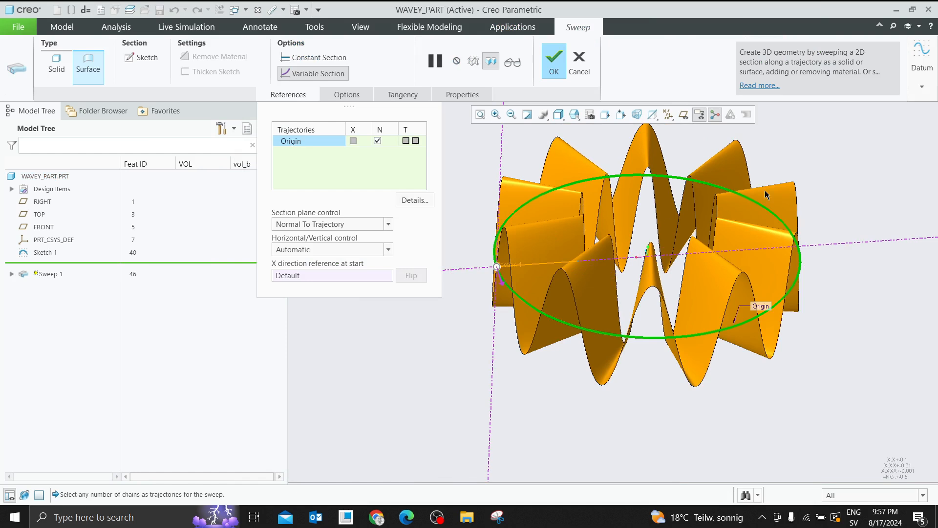
mouse_move(700, 208)
middle_mouse_down()
mouse_move(687, 215)
mouse_move(707, 213)
middle_mouse_up()
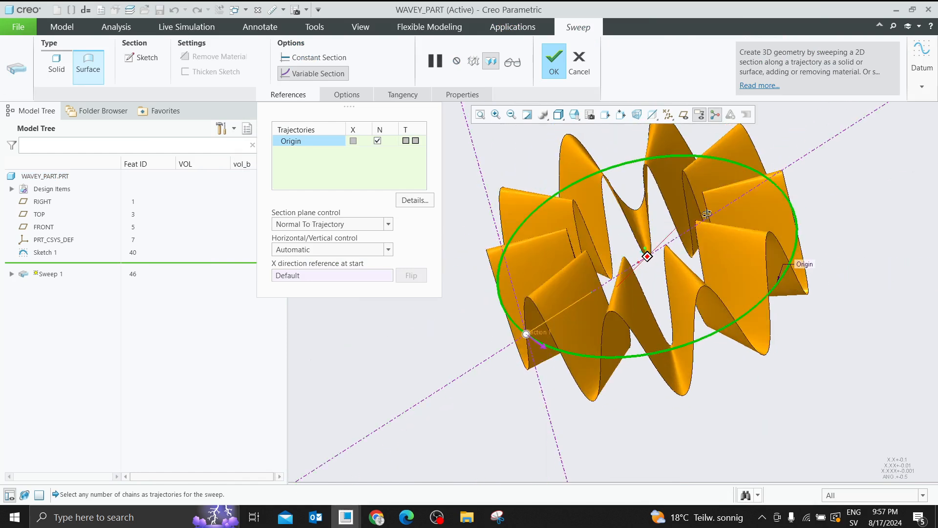
Reopen the sweep section's relations and set the WAVES parameter to 1.
left_click(159, 60)
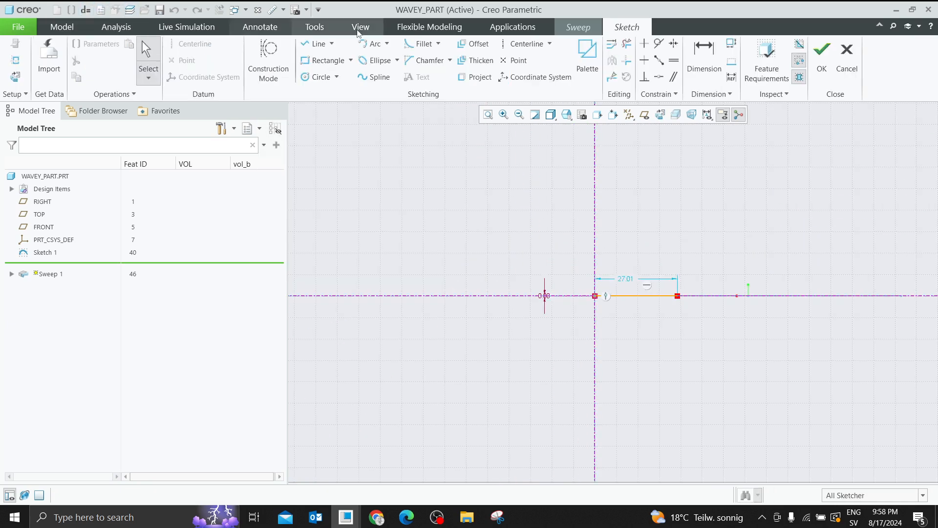
left_click(86, 9)
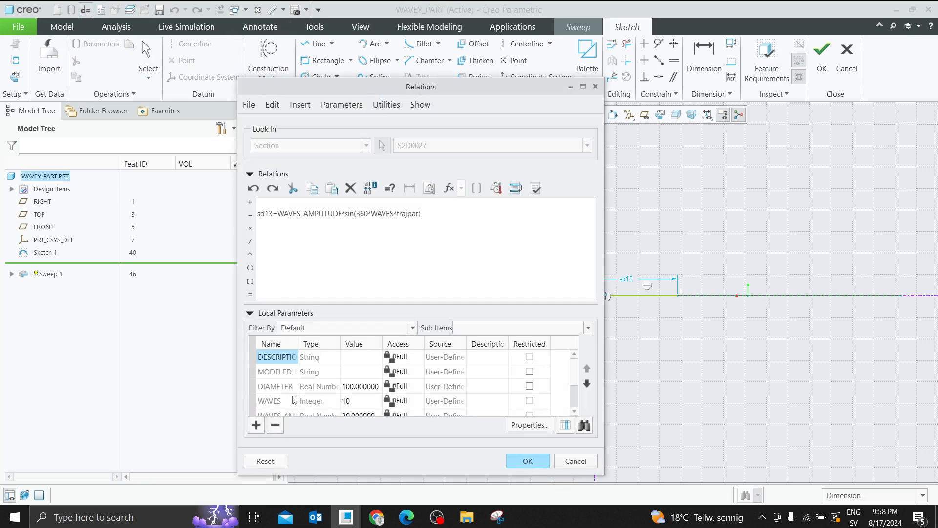
left_click(355, 400)
key("BackSpace")
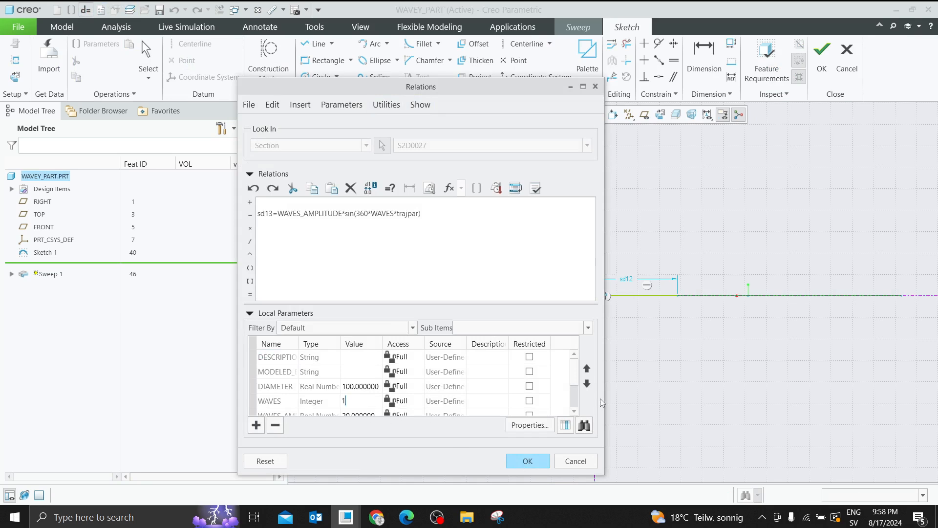
Set the WAVES_AMPLITUDE parameter to 10, accept the relations and finish the section sketch.
scroll(366, 409, "down", 1)
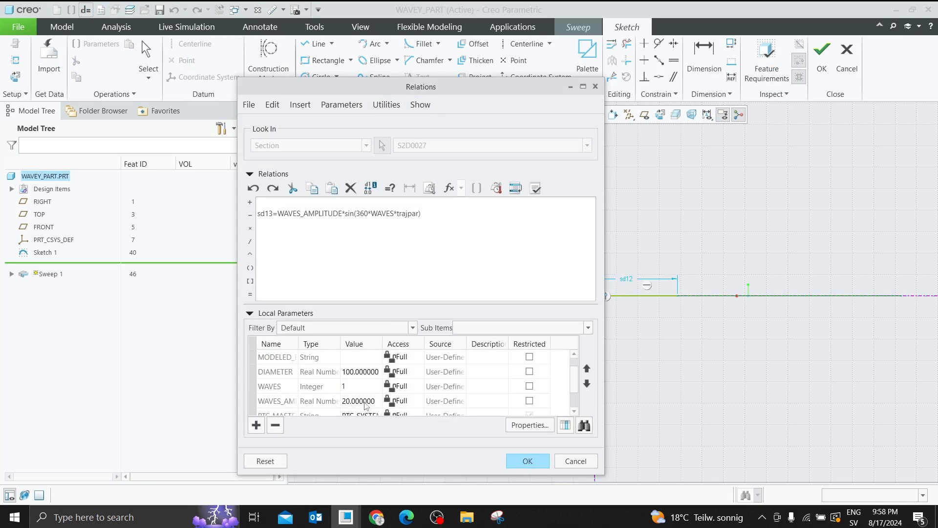
double_click(365, 402)
type("10")
key("Return")
left_click(527, 461)
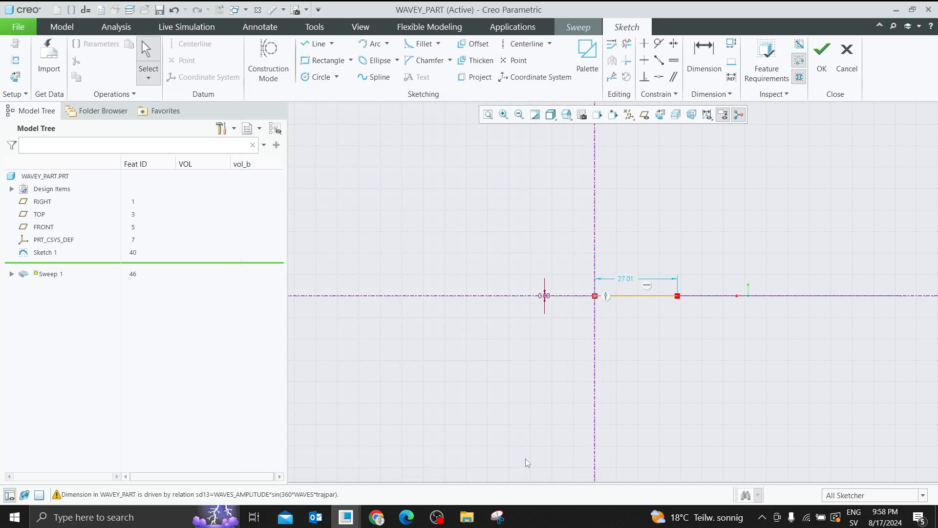
left_click(822, 55)
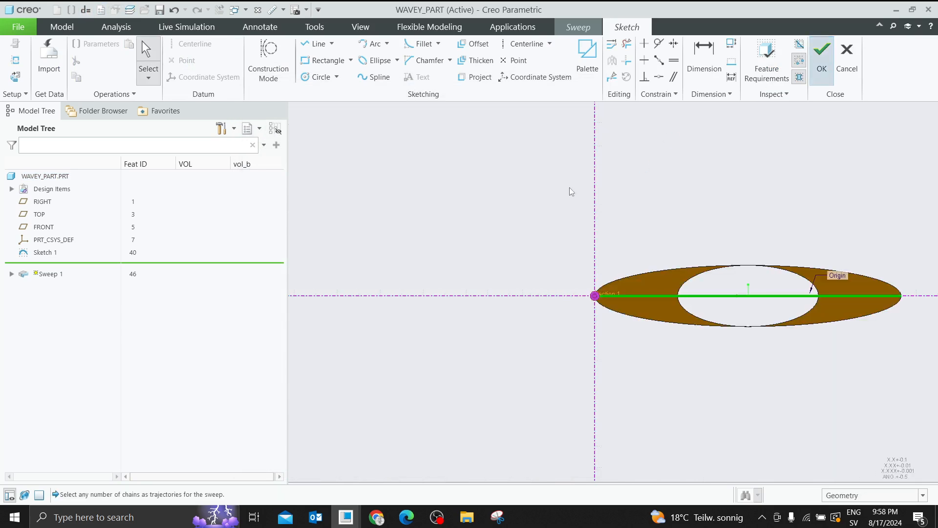
Reopen the sweep section sketch and its relations, change the WAVES parameter to a higher count and accept the relations.
mouse_move(539, 237)
middle_mouse_down()
mouse_move(541, 266)
mouse_move(545, 231)
mouse_move(576, 226)
mouse_move(561, 238)
mouse_move(561, 218)
mouse_move(543, 209)
mouse_move(530, 249)
mouse_move(509, 249)
mouse_move(534, 232)
mouse_move(544, 252)
middle_mouse_up()
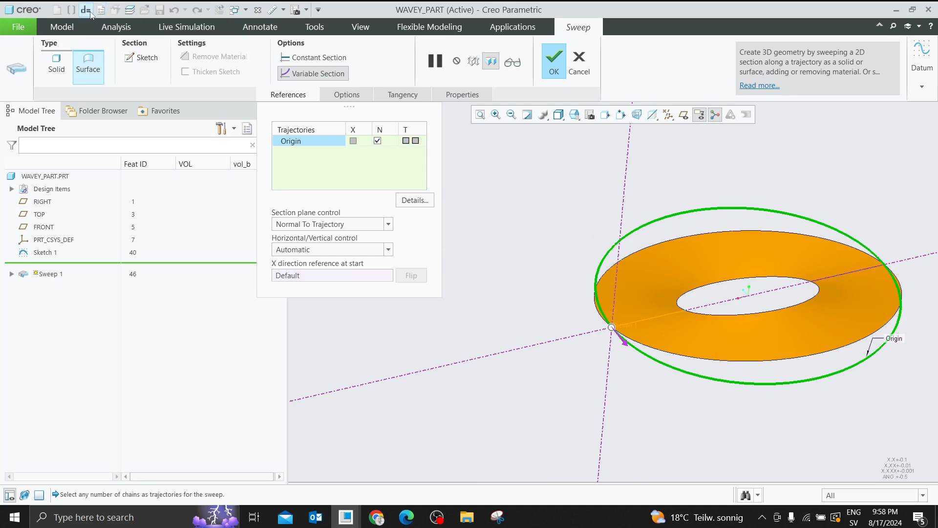
key("Escape")
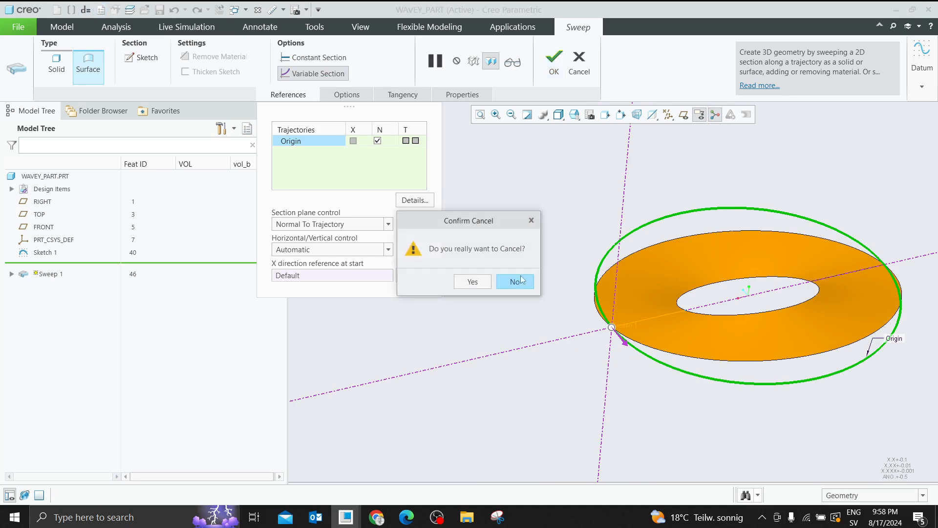
left_click(531, 222)
left_click(142, 58)
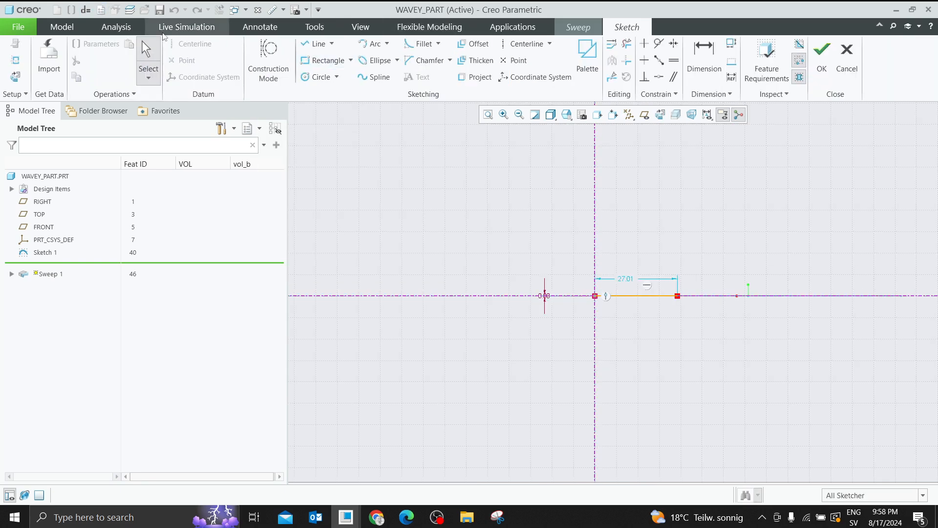
left_click(316, 27)
left_click(462, 77)
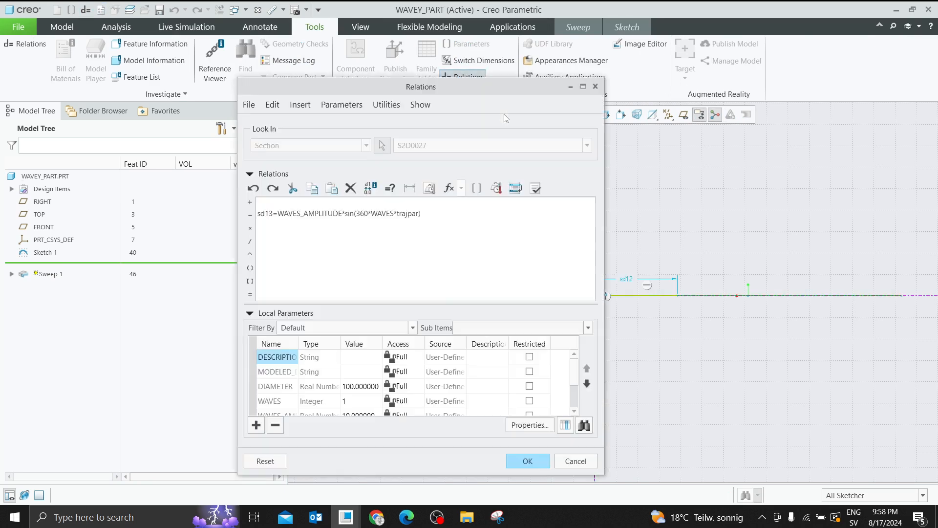
left_click(367, 401)
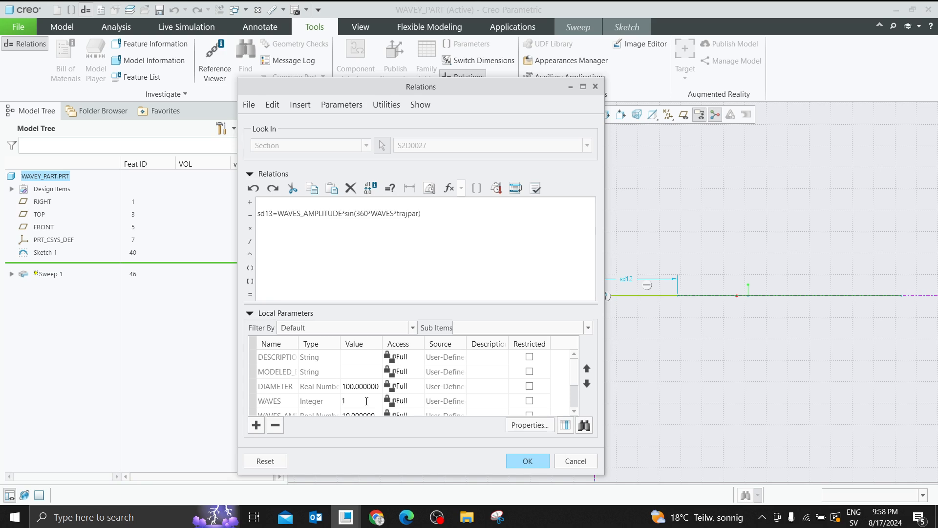
left_click(528, 462)
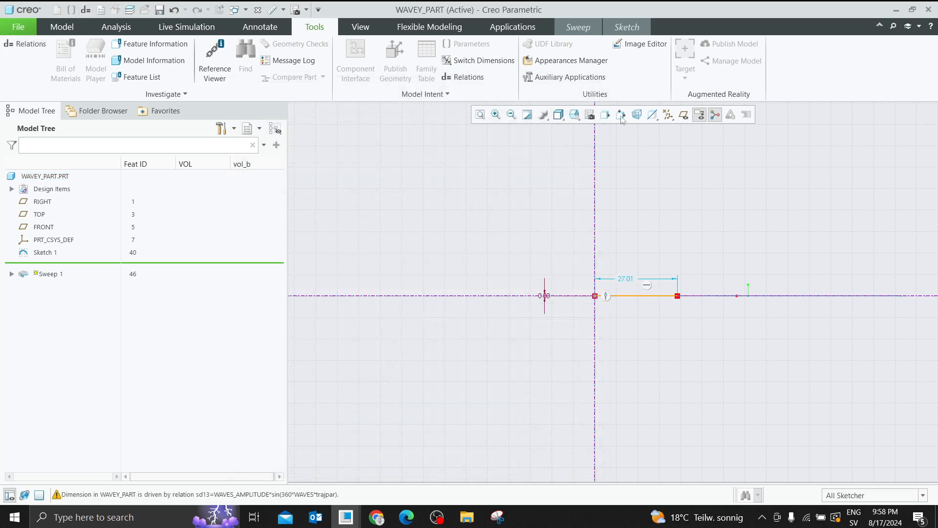
Finish the section sketch and complete the wavy variable-section surface sweep.
left_click(634, 29)
left_click(814, 55)
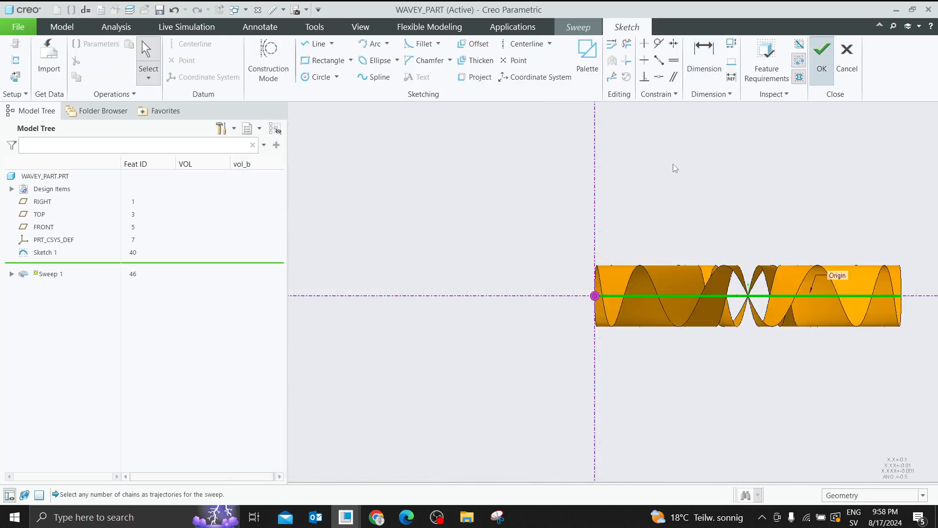
left_click(554, 61)
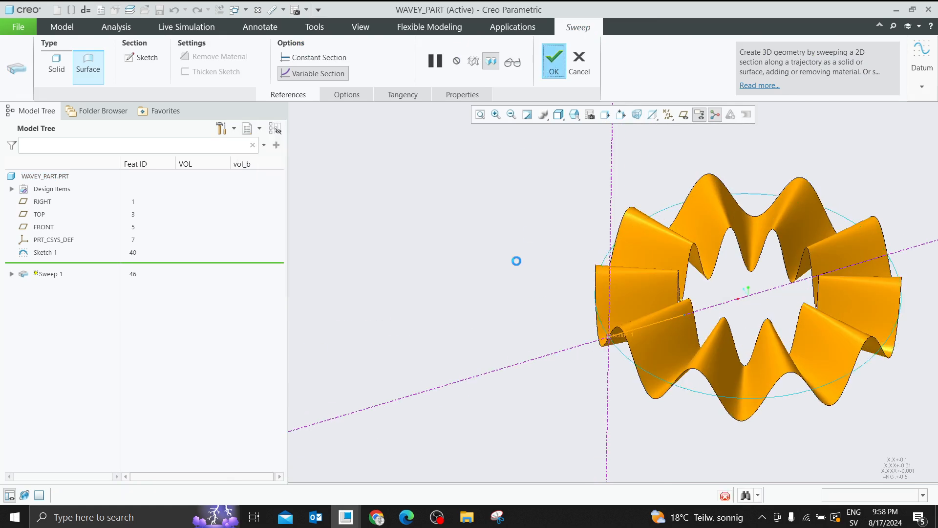
scroll(656, 265, "down", 2)
middle_click_drag(662, 261, 636, 251)
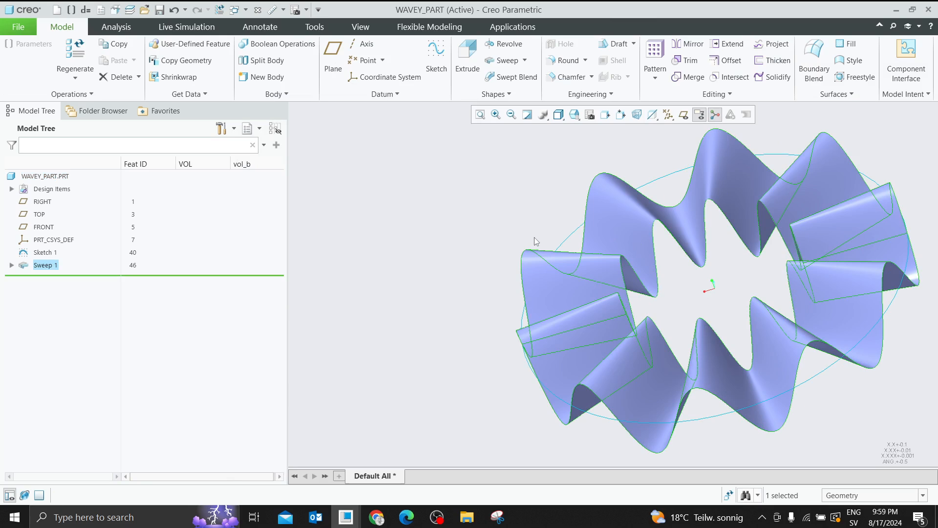
Display the datum planes, start a sketch on the FRONT plane and add the sweep's outer wavy edge as a reference.
left_click(684, 114)
left_click(574, 114)
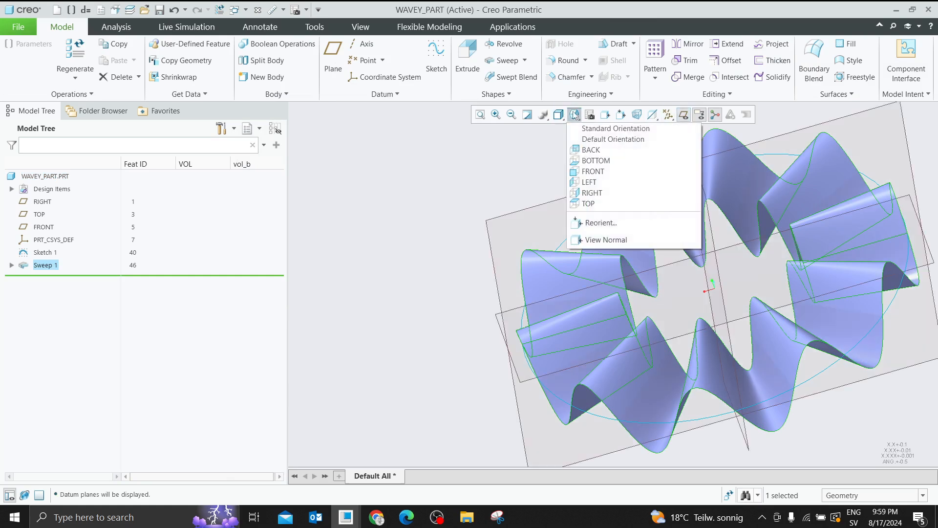
left_click(595, 171)
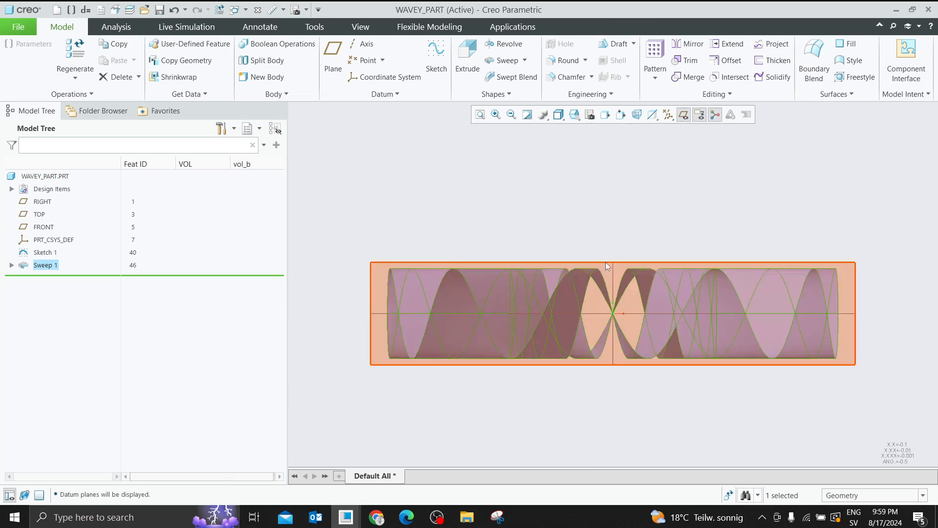
left_click(409, 262)
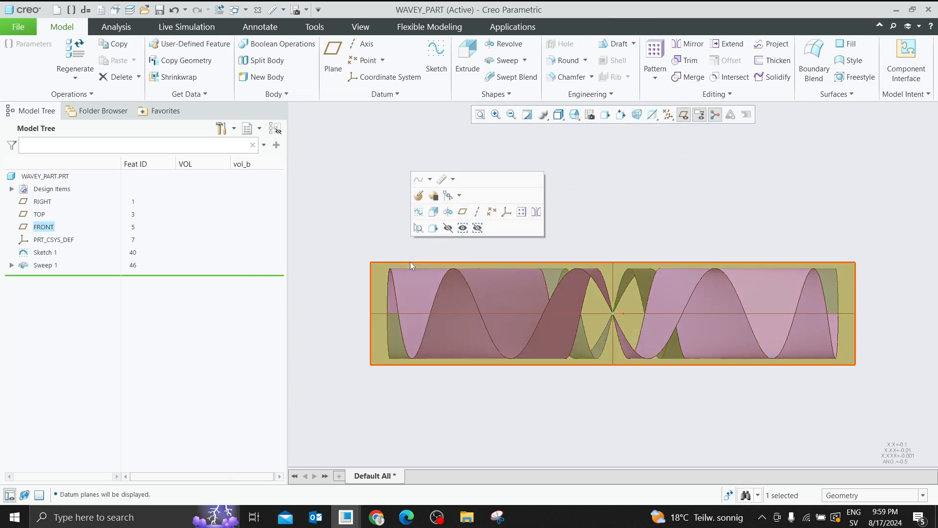
left_click(418, 212)
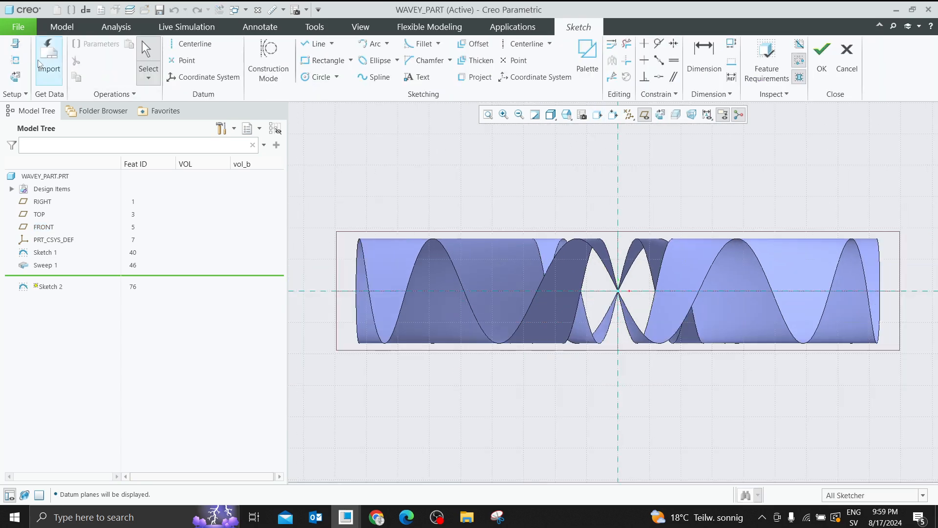
left_click(358, 243)
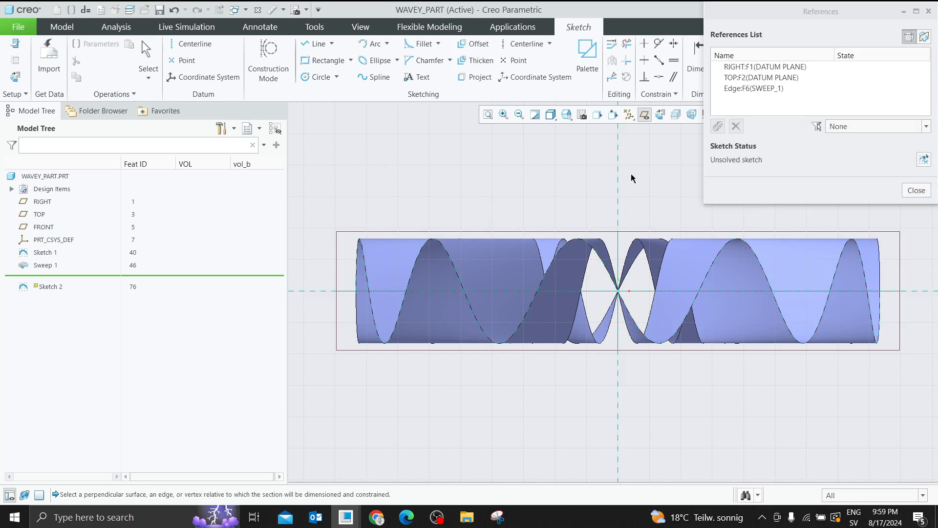
left_click(905, 190)
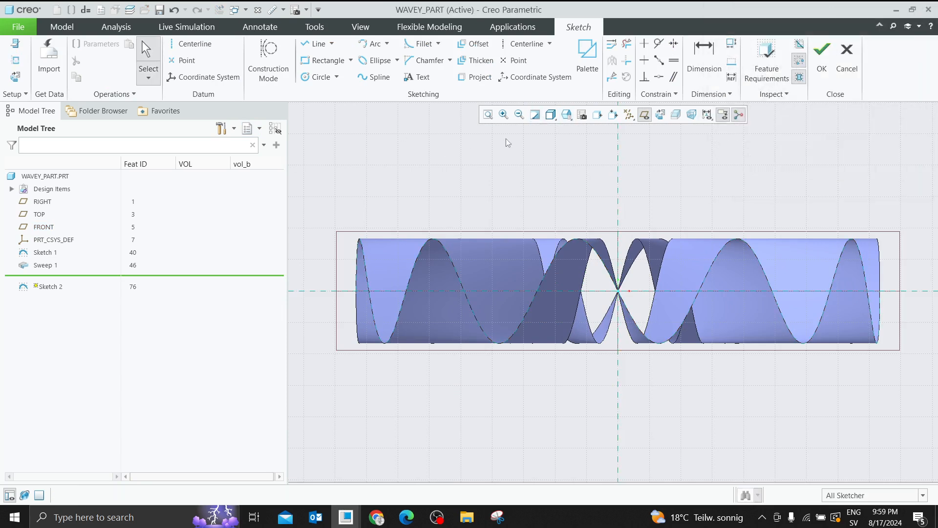
left_click(551, 115)
left_click(566, 193)
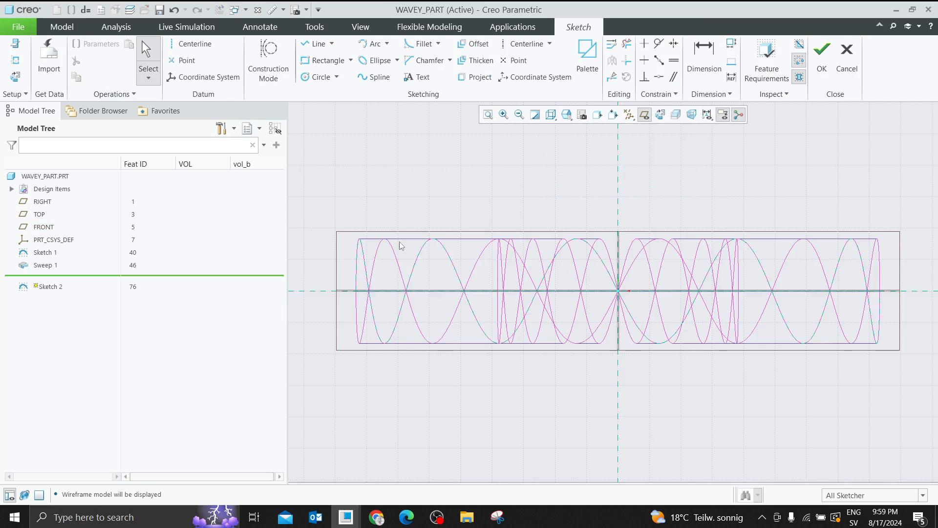
left_click(551, 114)
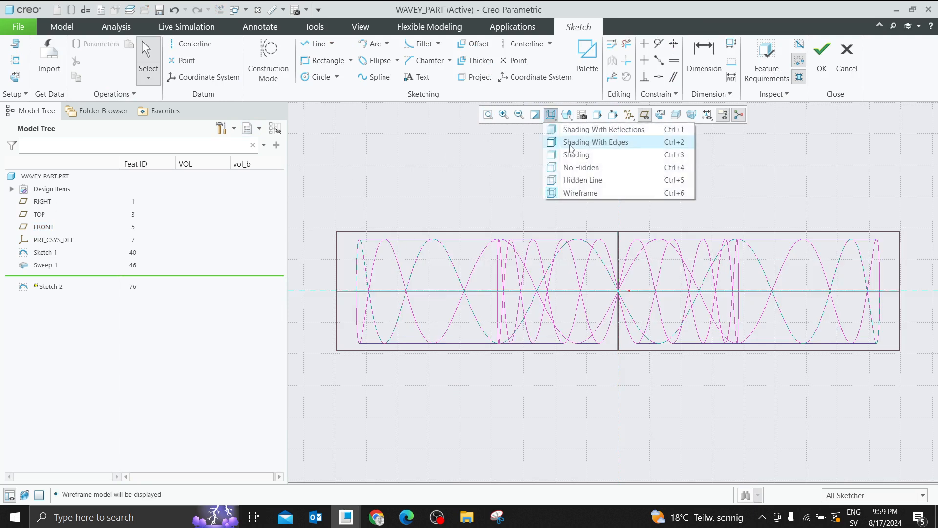
left_click(570, 144)
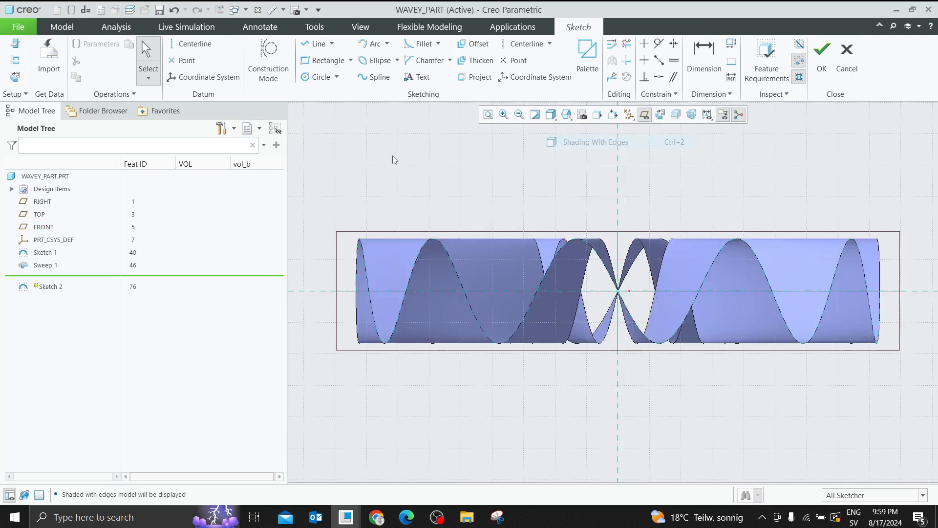
Expand the part's quilts and hide the quilt created by the wavy sweep.
left_click(12, 189)
left_click(24, 201)
left_click(72, 215)
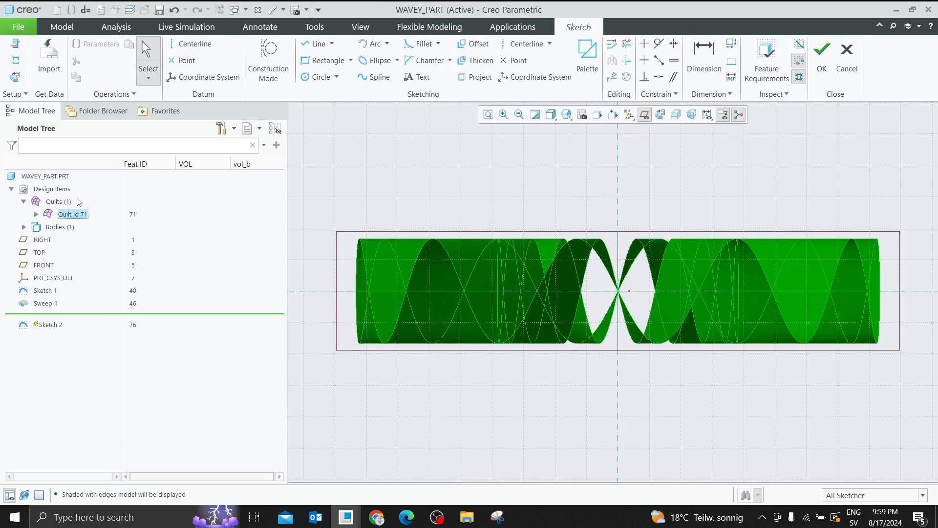
left_click(37, 214)
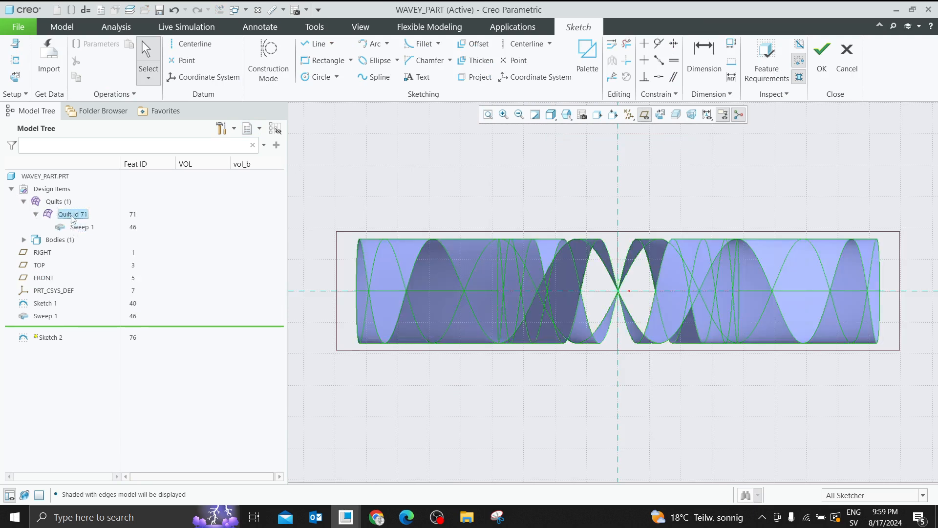
right_click(73, 215)
left_click(99, 222)
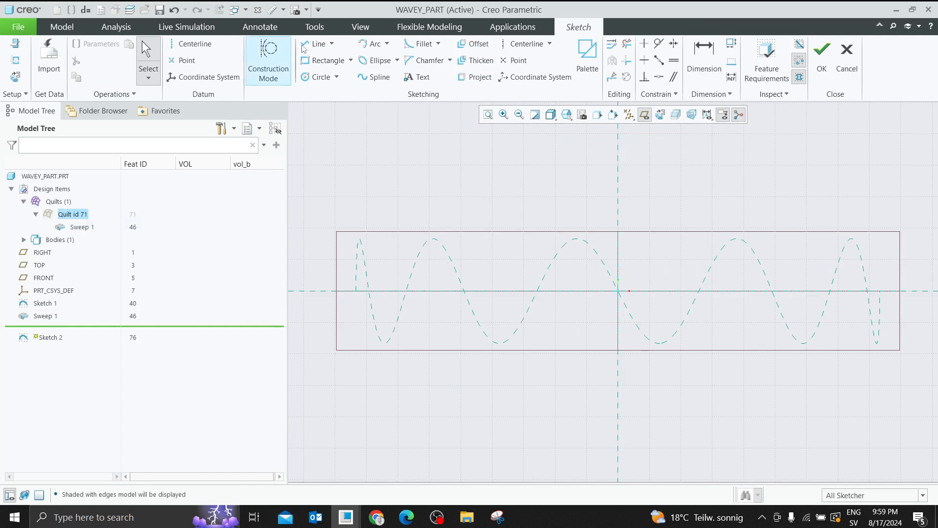
Draw a horizontal centerline about 14 above the horizontal reference and make it tangent to the wavy edge's crest.
left_click(186, 45)
left_click(407, 216)
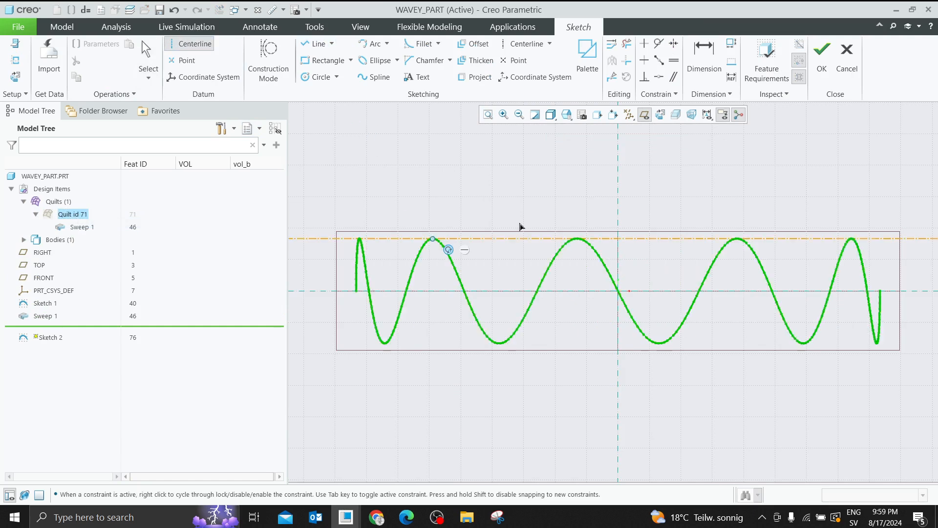
left_click(673, 209)
middle_click(673, 209)
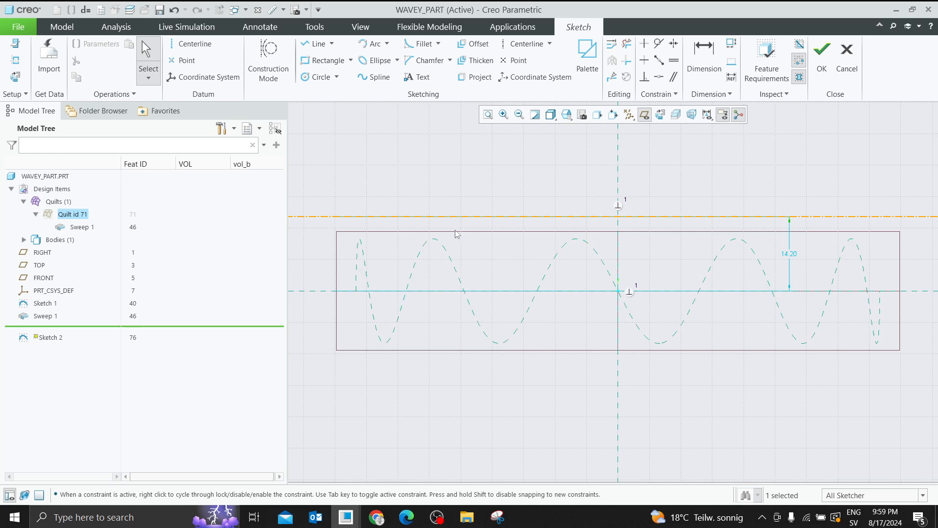
left_click(467, 217, "ctrl")
left_click(487, 185)
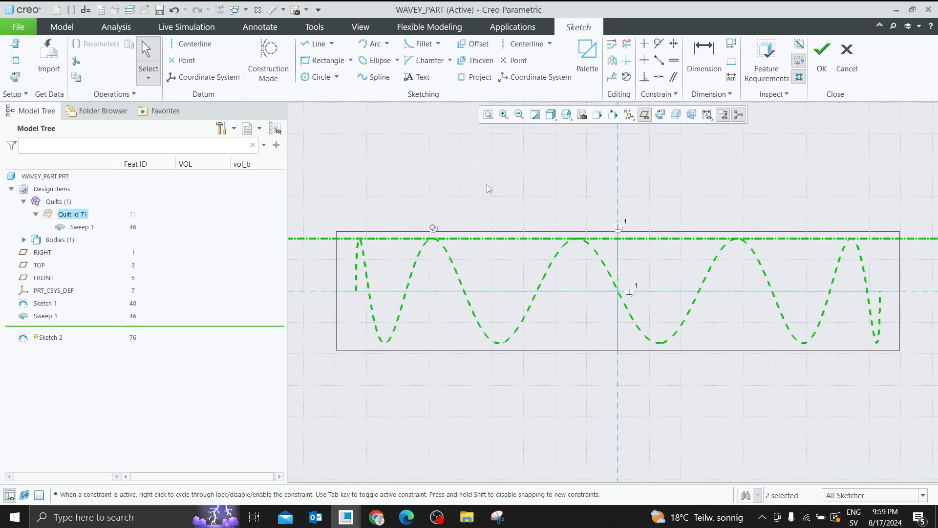
Add a reference dimension between the horizontal reference and the tangent centerline, and finish the sketch.
left_click(704, 56)
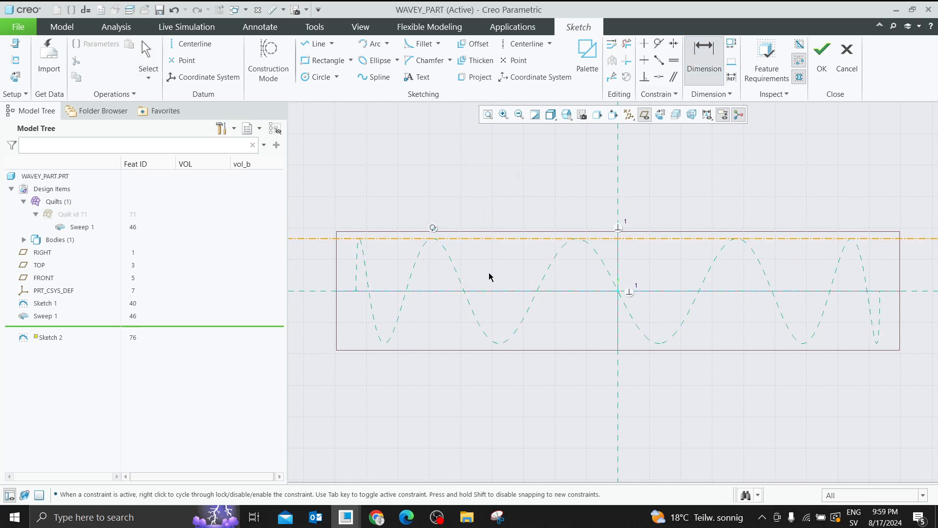
left_click(487, 291)
left_click(502, 238)
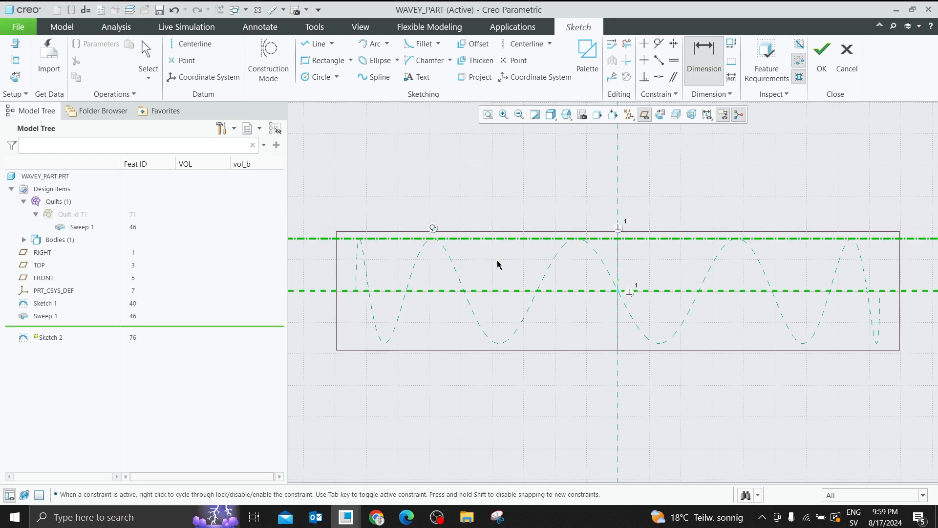
middle_click(497, 263)
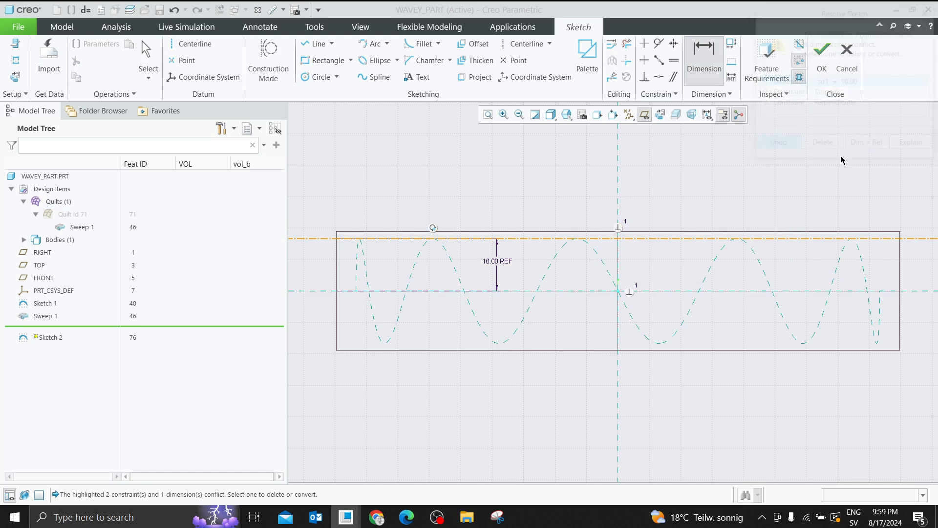
left_click(872, 146)
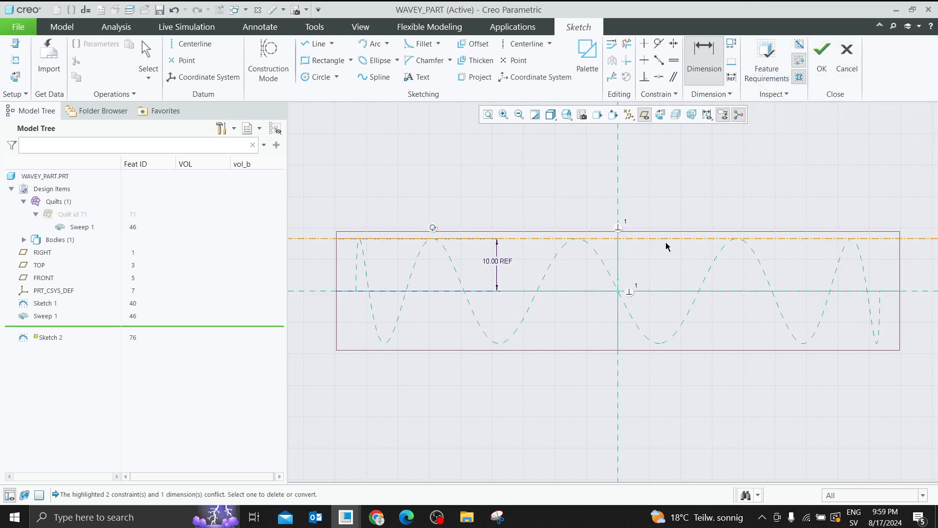
left_click(818, 54)
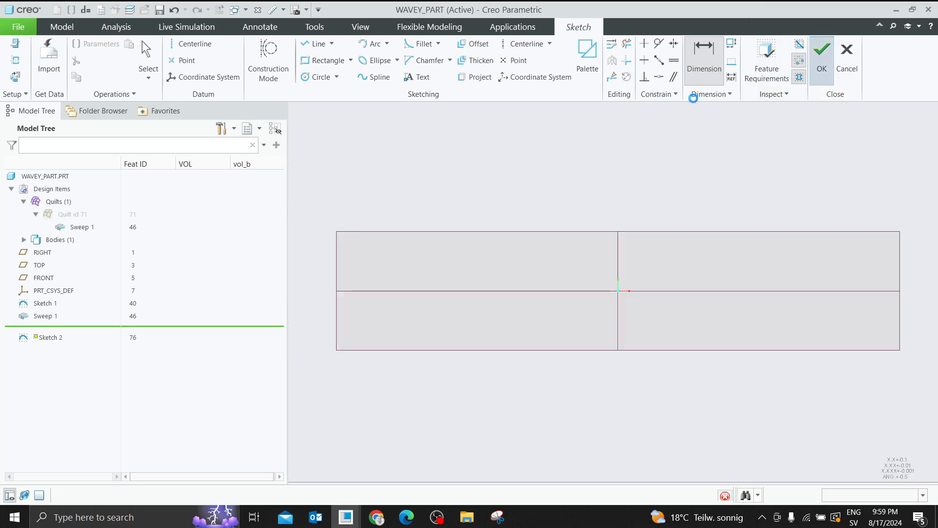
Show the wavy quilt again, restore the default orientation and hide the datum planes.
left_click(72, 214)
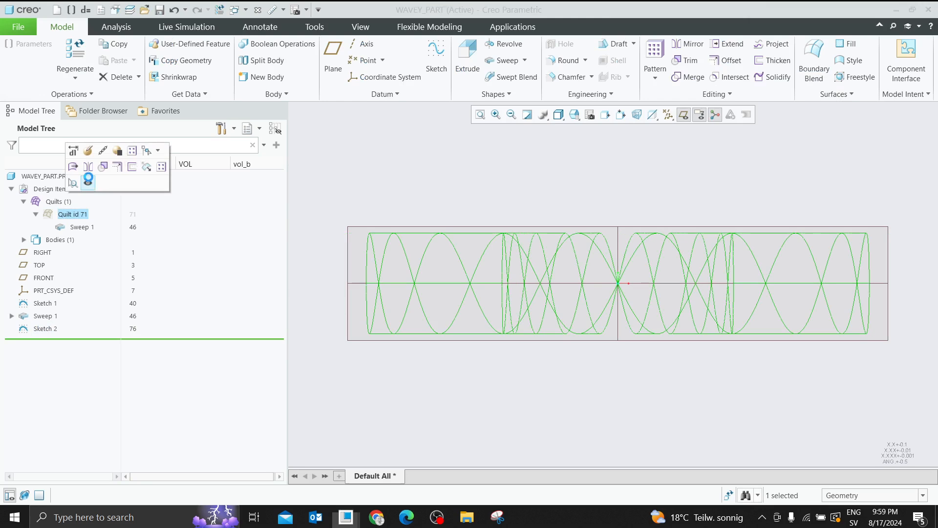
left_click(88, 181)
key("ctrl+d")
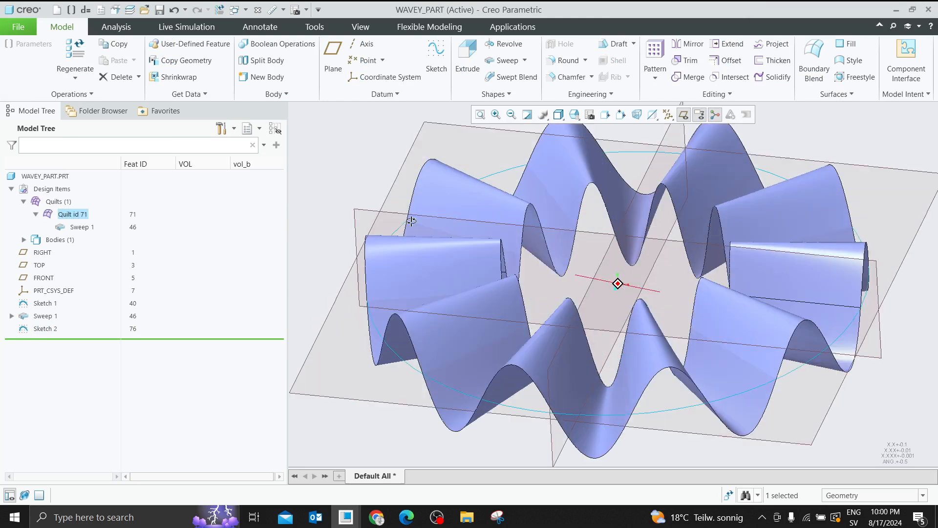
left_click(683, 115)
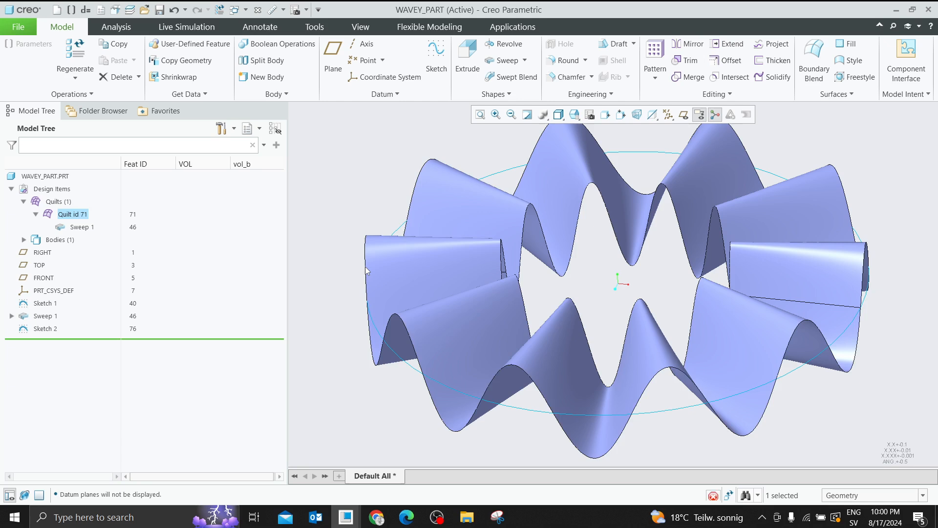
Start a solid sweep using the complete outer wavy edge loop of the quilt as the origin trajectory.
left_click(366, 269)
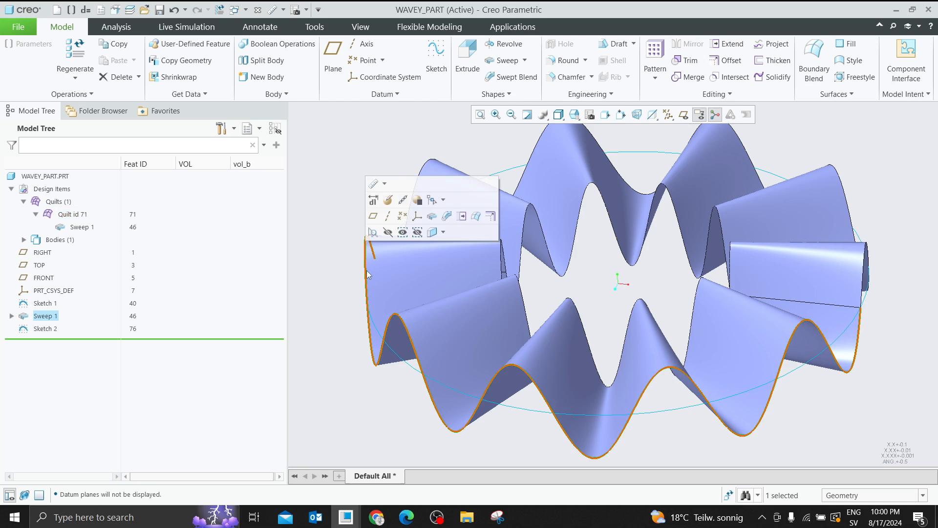
left_click(424, 170)
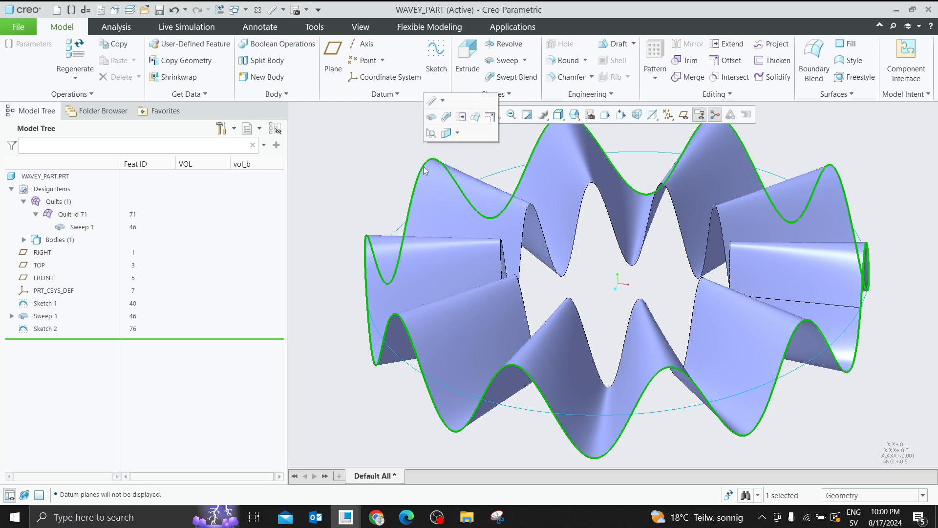
left_click(435, 118)
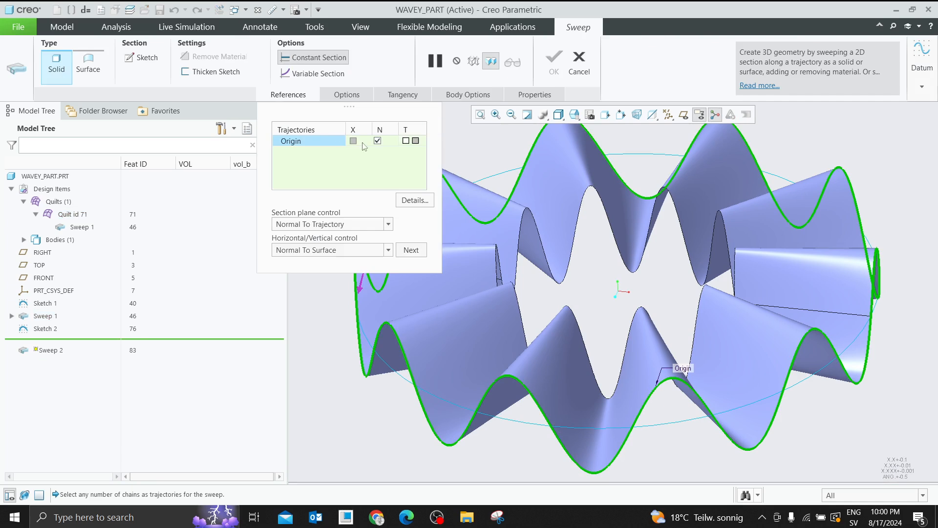
Sketch a small circle centered on the trajectory's start point as the sweep section and complete the solid sweep.
left_click(142, 58)
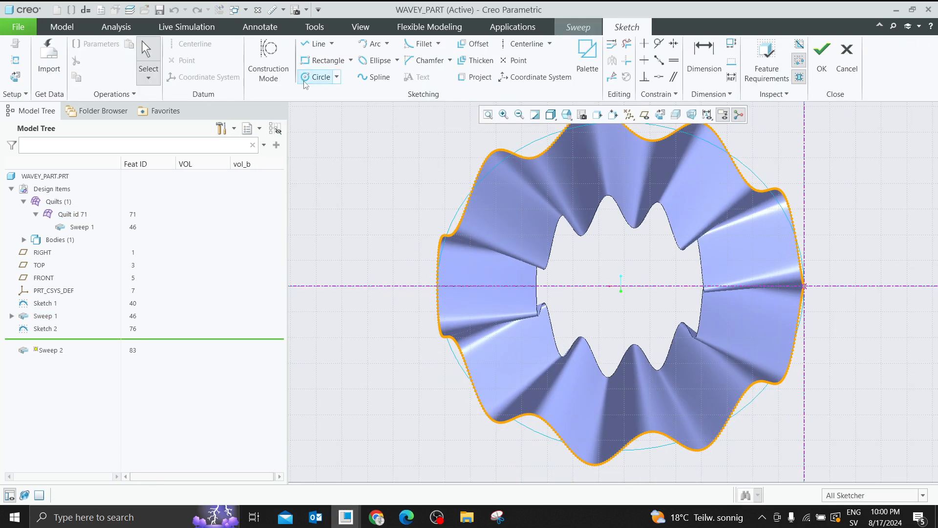
left_click(318, 76)
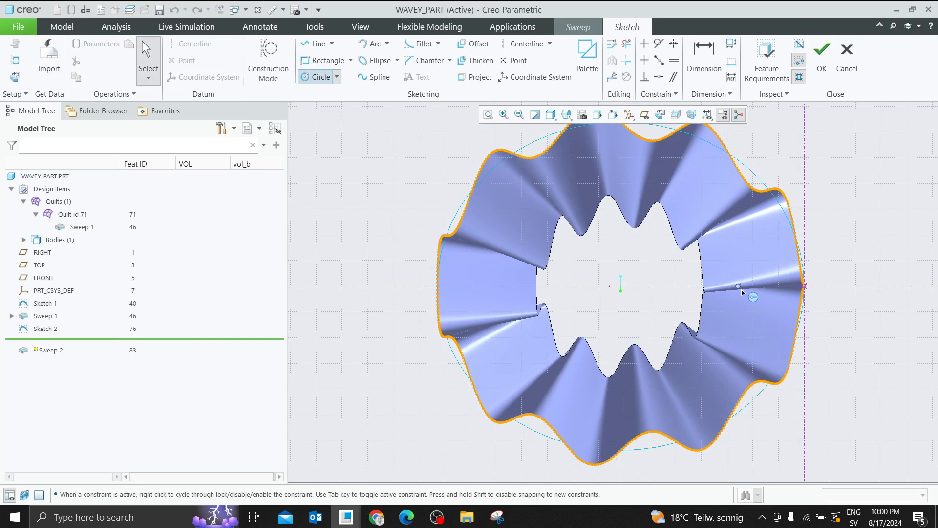
left_click(804, 286)
left_click(822, 54)
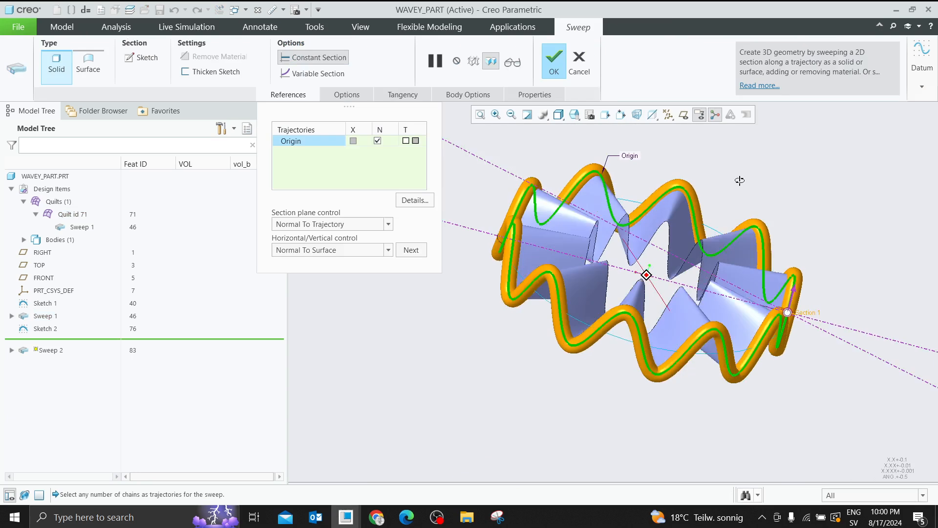
left_click(553, 59)
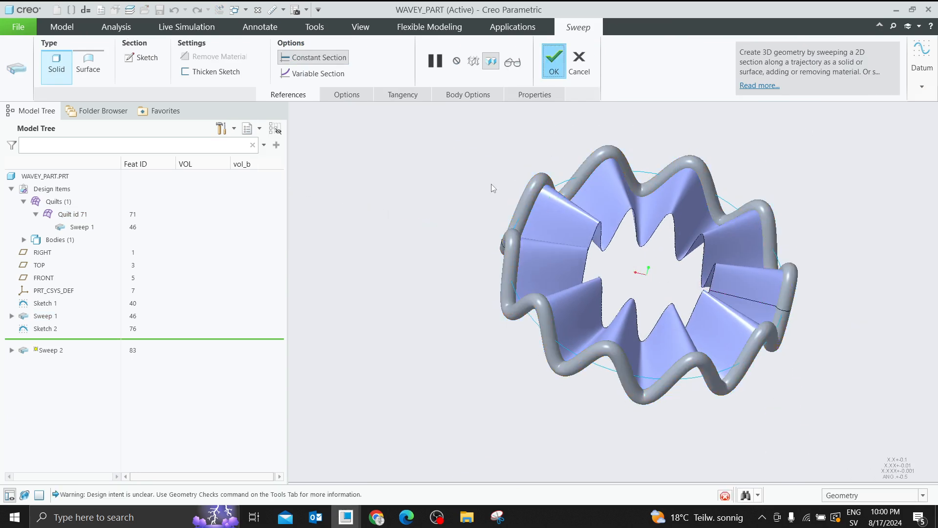
middle_click_drag(490, 184, 516, 269)
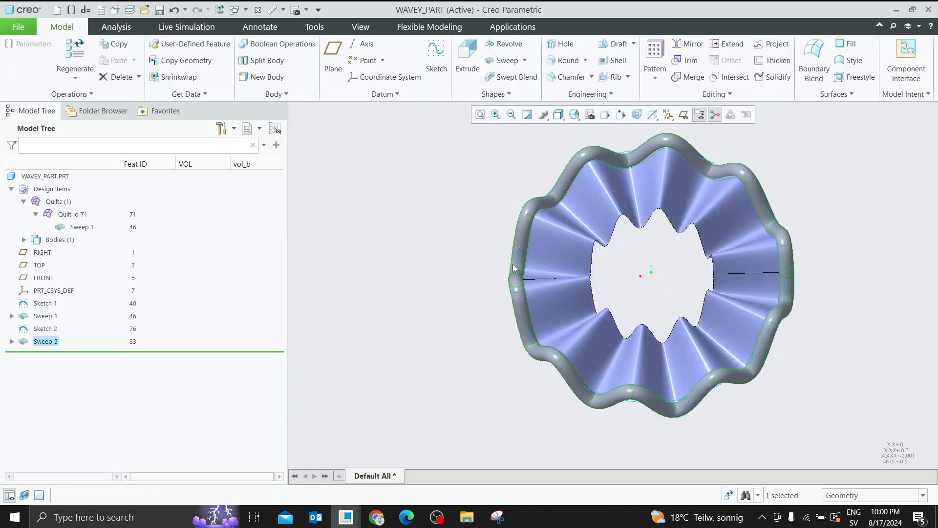
mouse_move(595, 257)
middle_mouse_down()
mouse_move(602, 288)
mouse_move(622, 284)
middle_mouse_up()
left_click(427, 221)
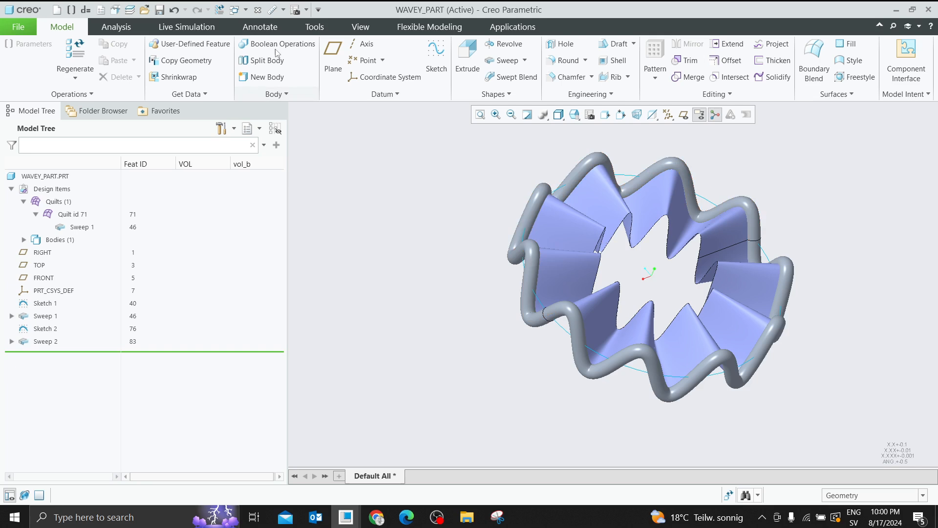
Check the part's parameter names, and place an unattached note flat to screen in the empty area beside the part.
left_click(72, 10)
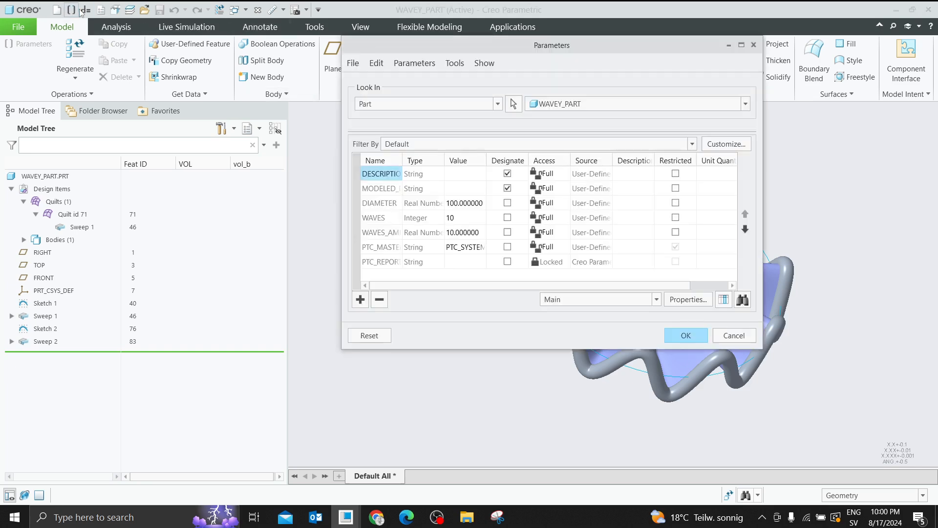
left_click(734, 336)
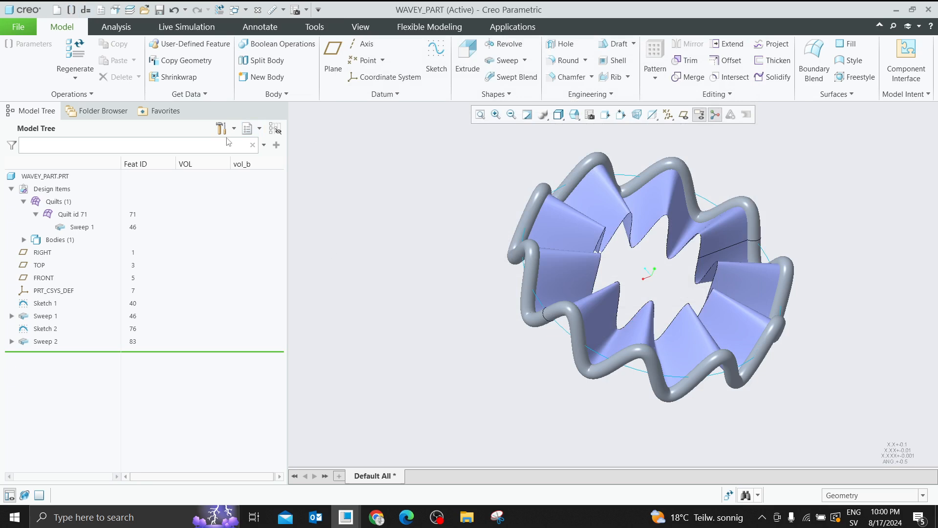
left_click(260, 26)
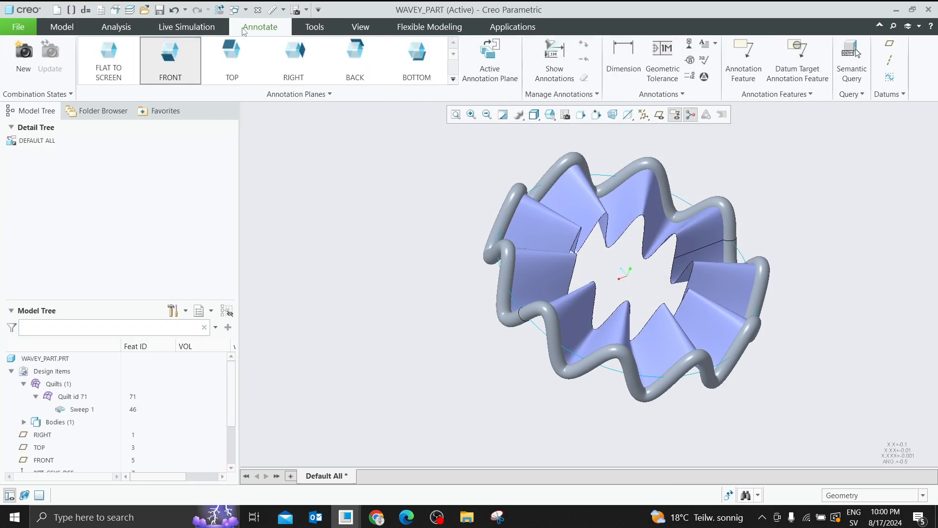
left_click(108, 58)
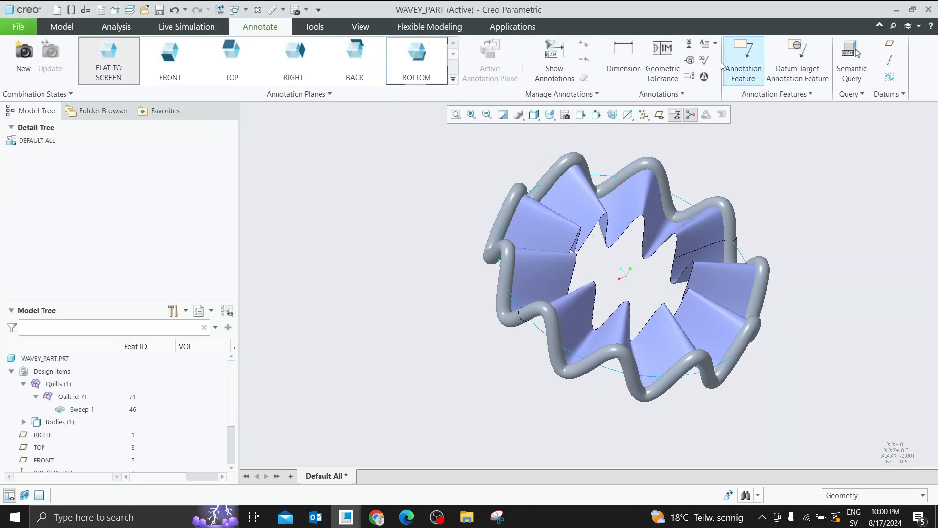
left_click(715, 43)
left_click(730, 57)
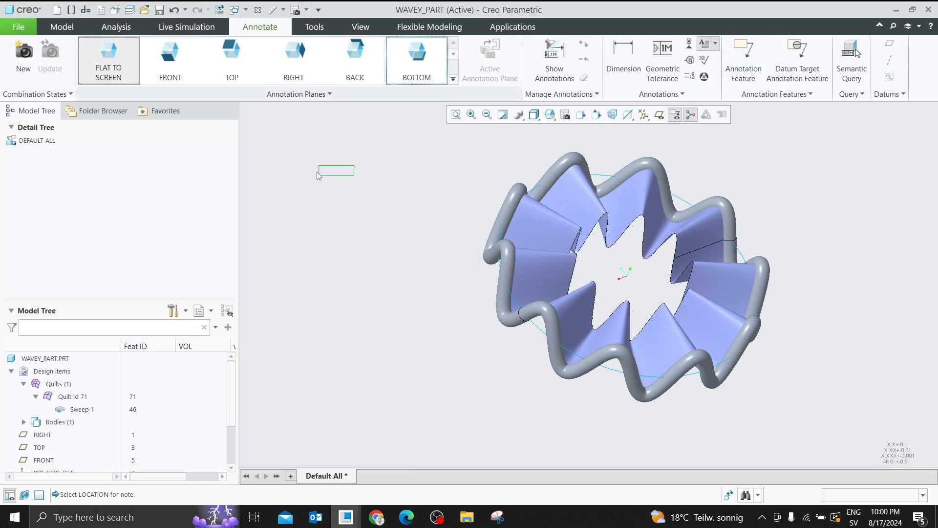
left_click(258, 145)
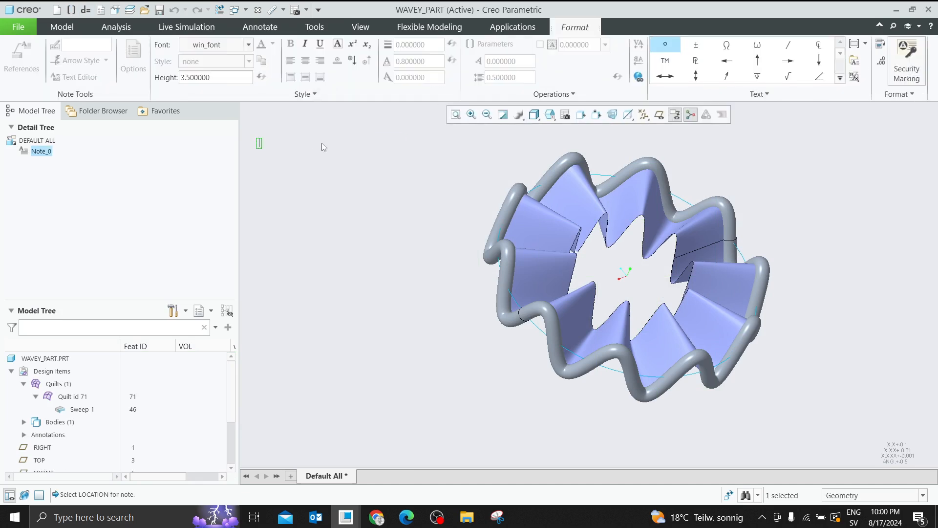
Fill the note with three spaced lines: "OUTER DIAMETER &DIAMETER", "NO OF WAVES &WAVES" and "AMPLITUDE &WAVES_AMPLITUDE".
type("n")
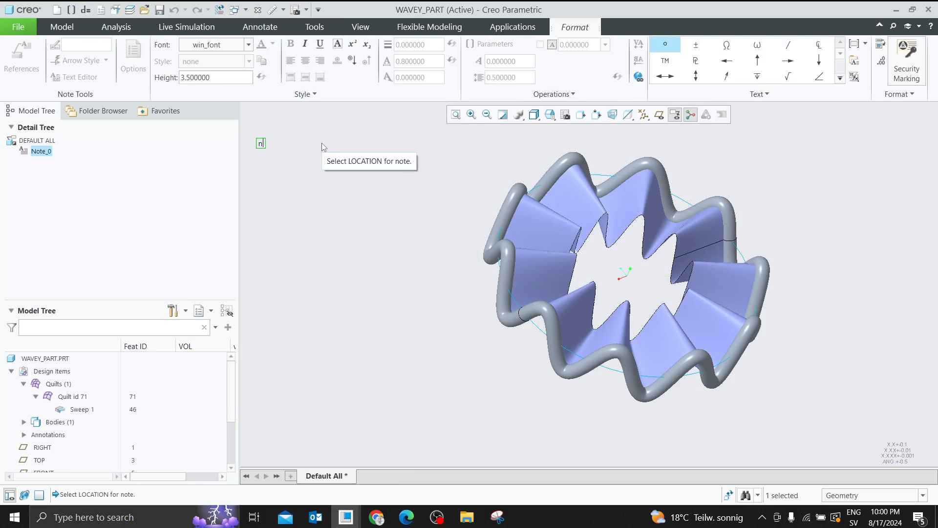
key("BackSpace")
type("OUTER DIAMETER &DIAMETER")
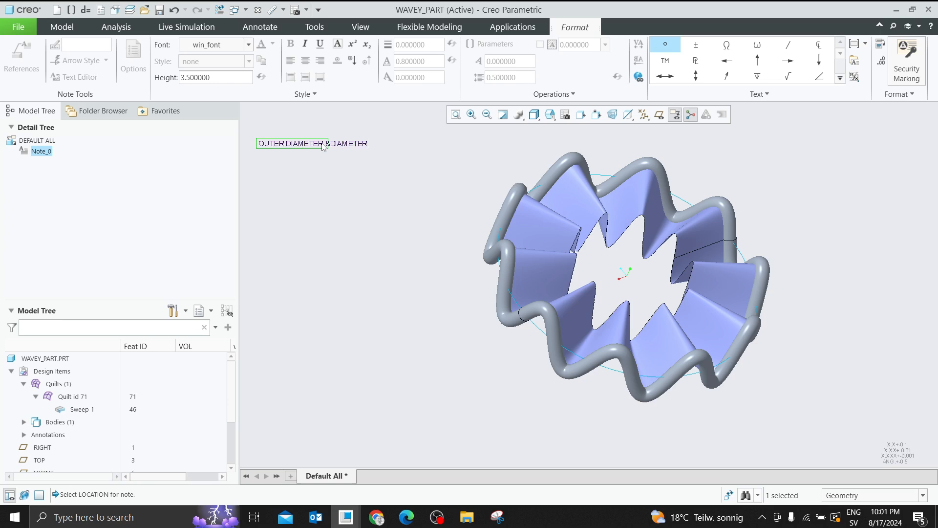
key("Return")
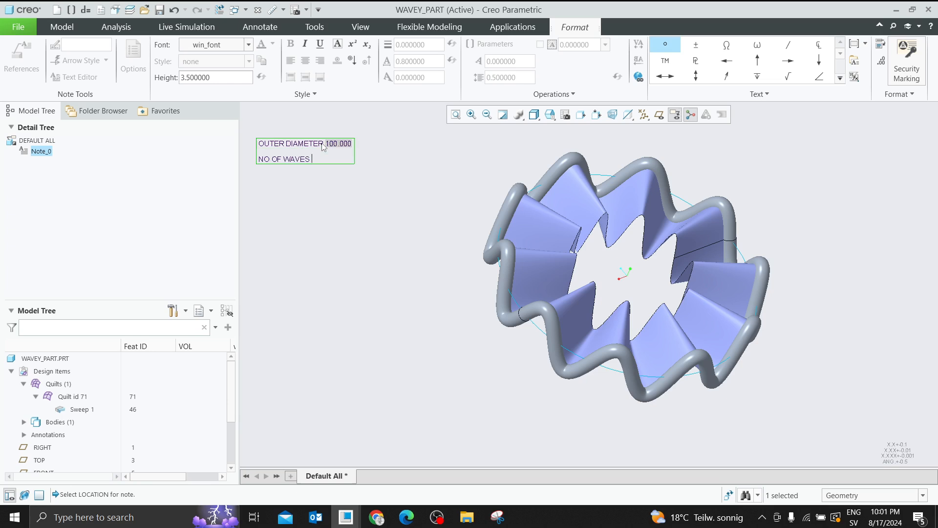
type("&WAVES")
key("Return")
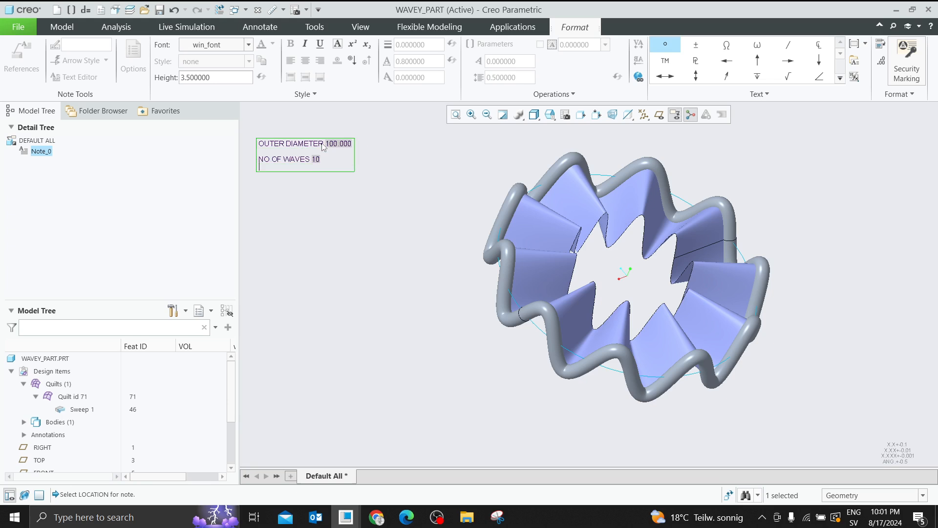
key("Return")
type("&WAVES_A")
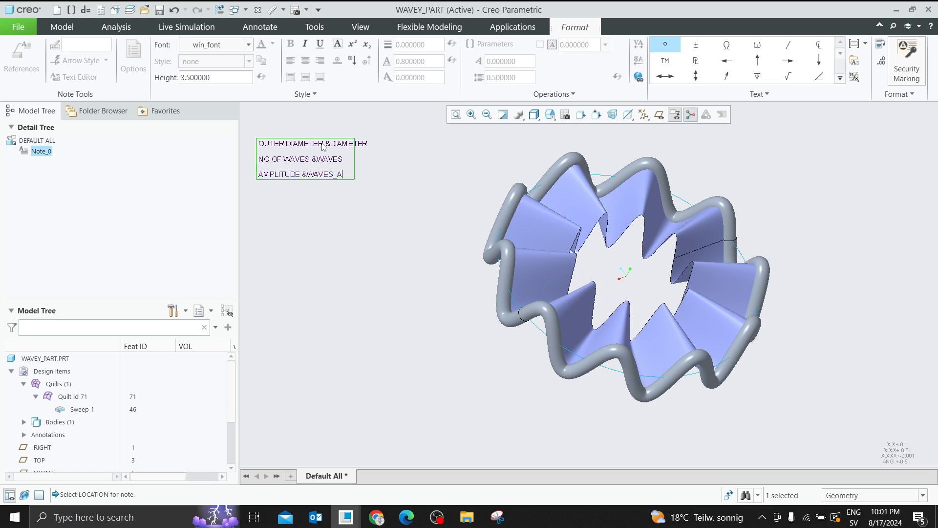
type("MPLITUDE")
key("Return")
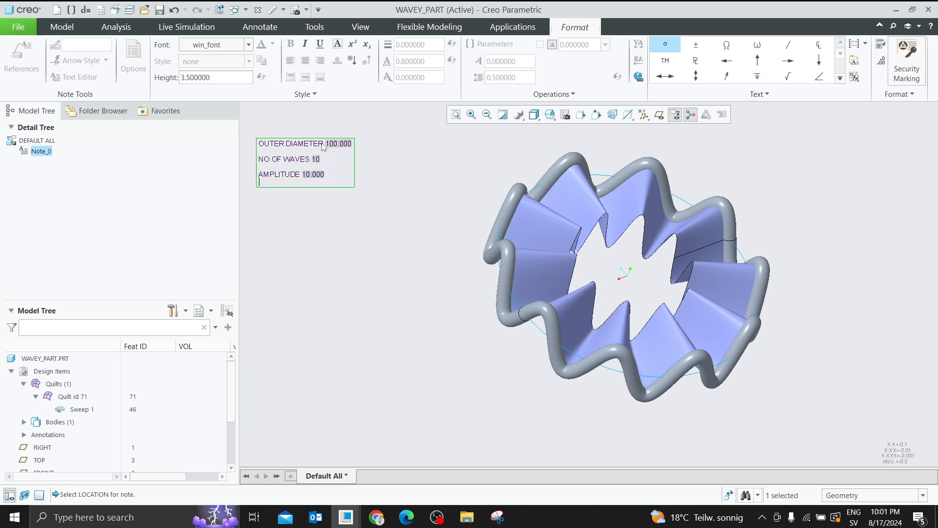
middle_click(327, 169)
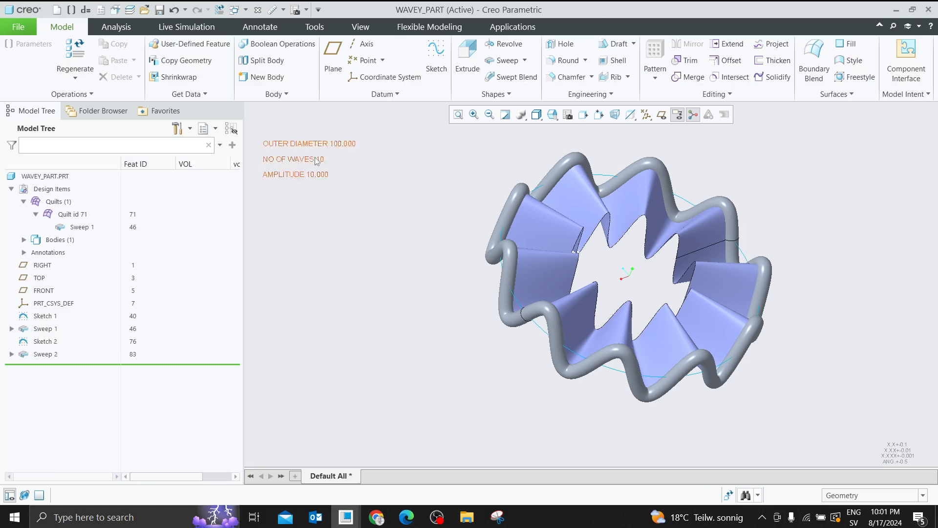
Set the text height of the parameter note to 6.
double_click(315, 159)
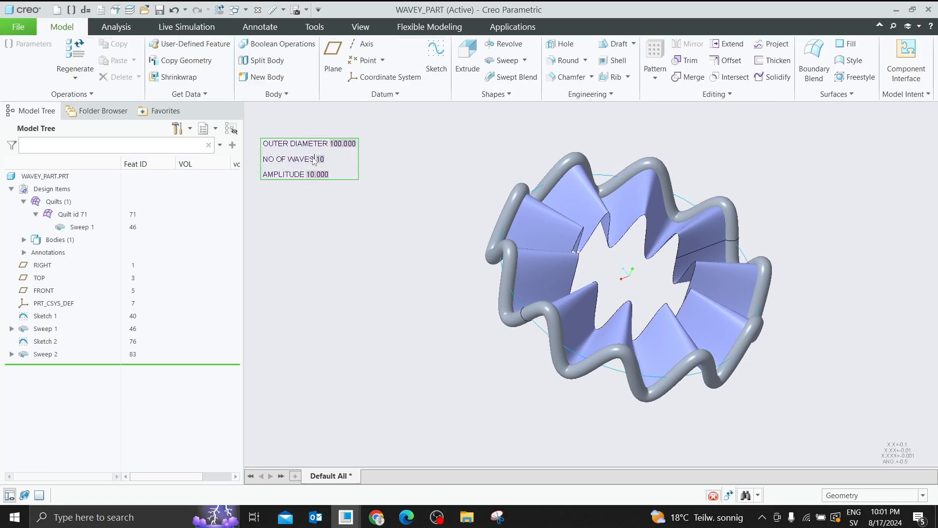
left_click(338, 175)
left_click_drag(230, 79, 175, 80)
type("6")
key("Return")
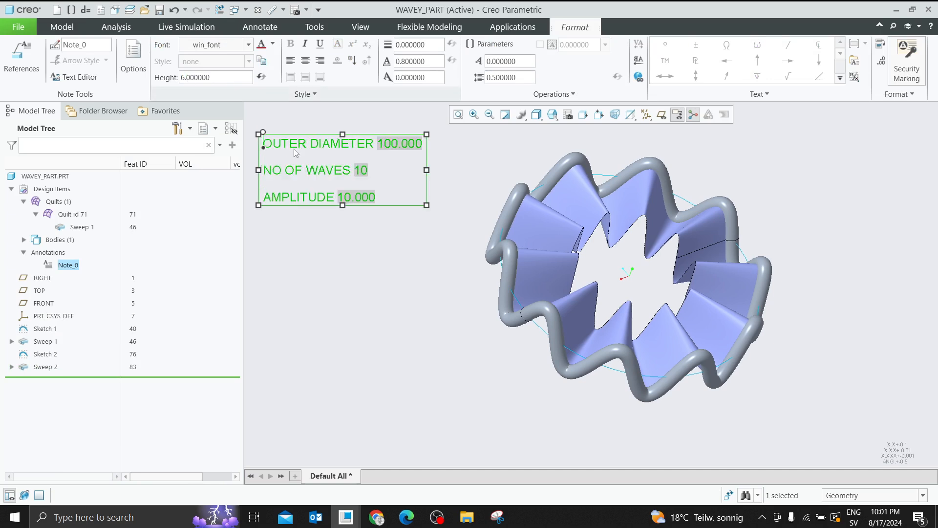
left_click(348, 241)
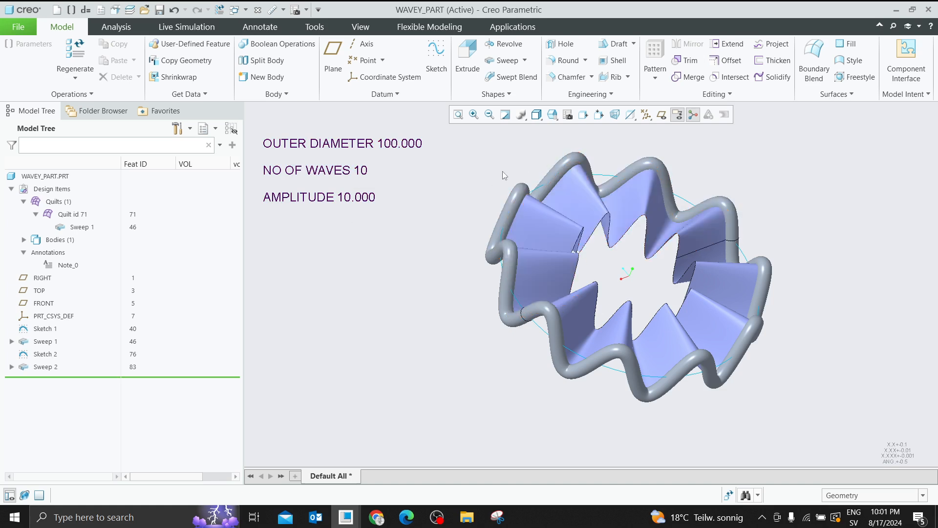
Set the WAVES parameter to 5 through its value in the note.
left_click(366, 174)
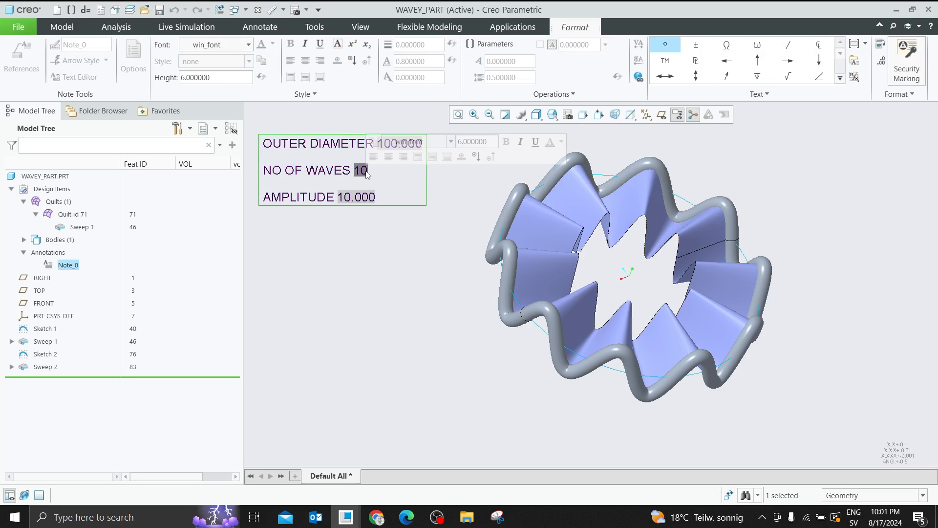
left_click(369, 248)
double_click(363, 171)
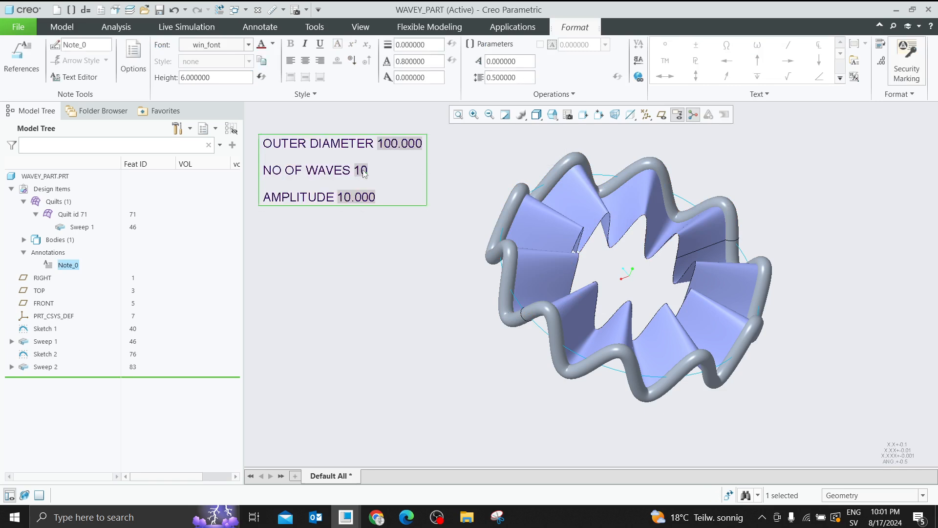
type("5")
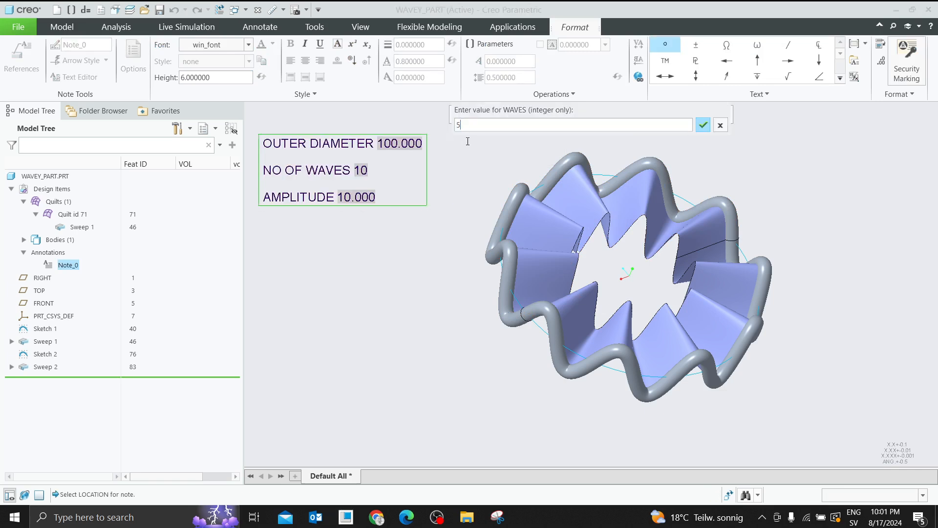
key("Return")
left_click(509, 160)
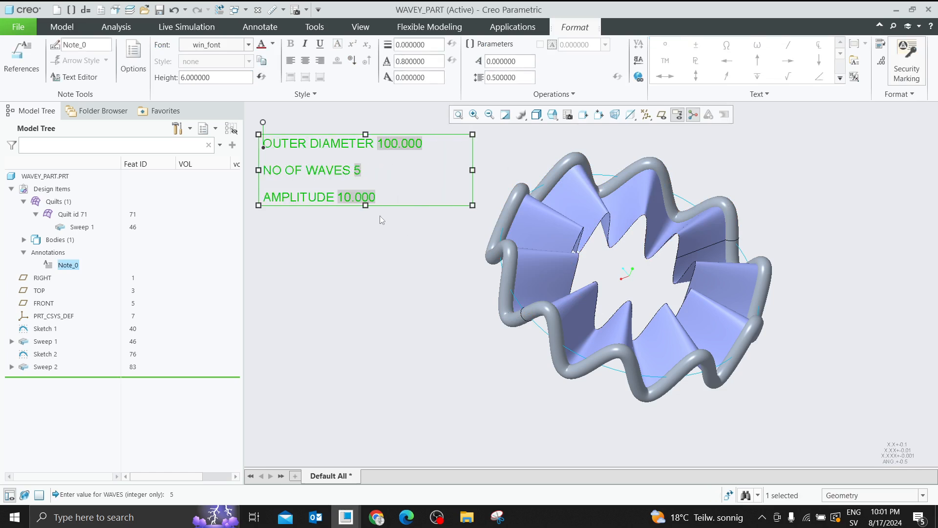
Set the DIAMETER parameter to 200 through its value in the note.
double_click(394, 146)
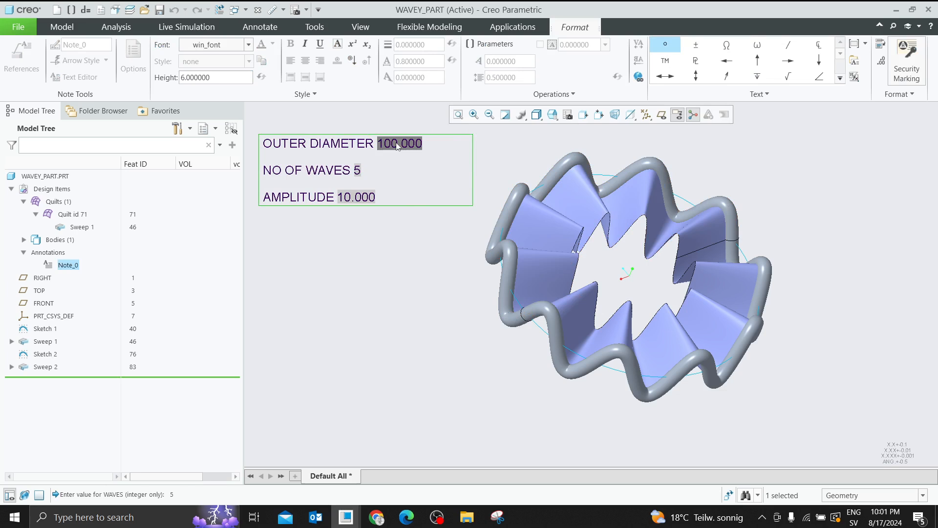
left_click(387, 230)
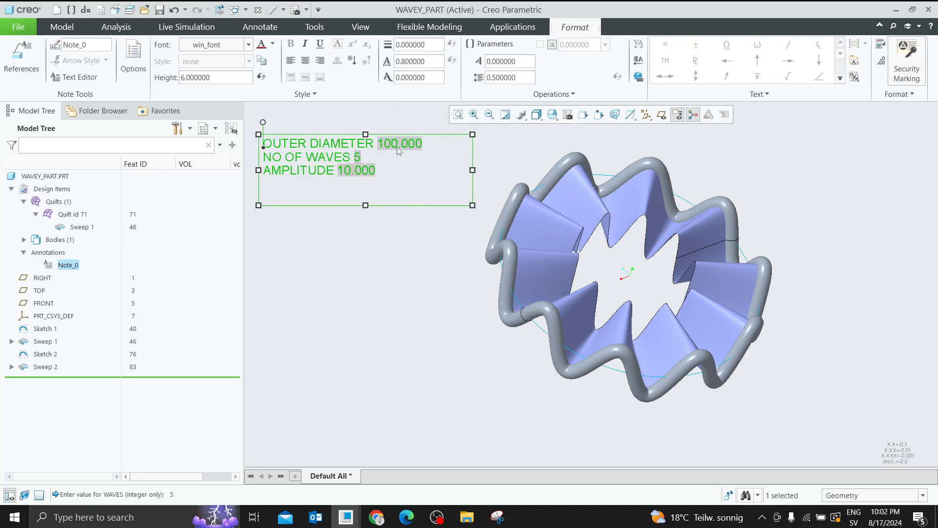
double_click(397, 147)
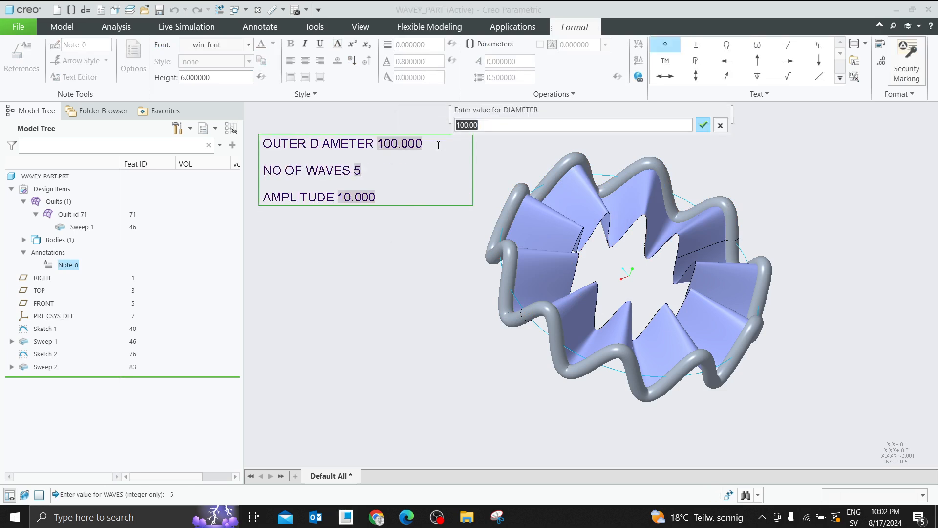
type("200")
key("Return")
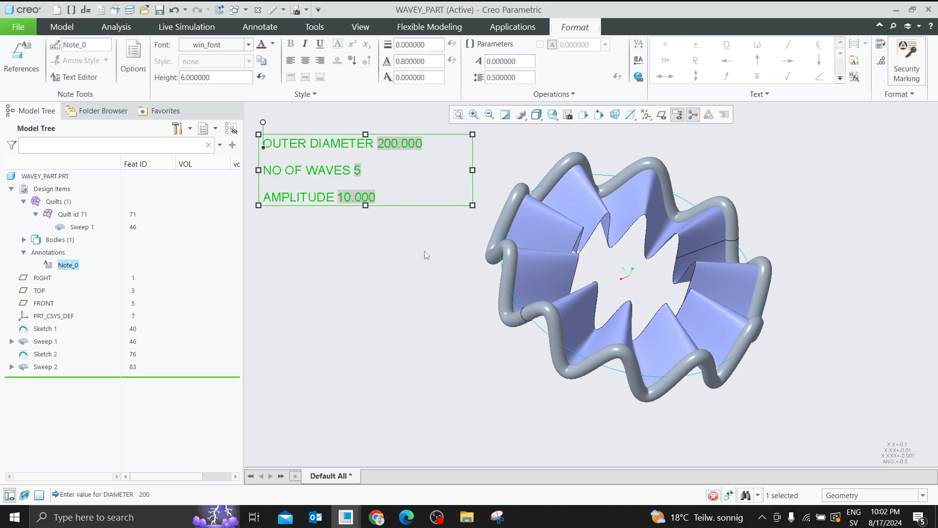
left_click(425, 255)
Regenerate the part with the changed parameter values and inspect the resulting wavy shape.
key("ctrl+g")
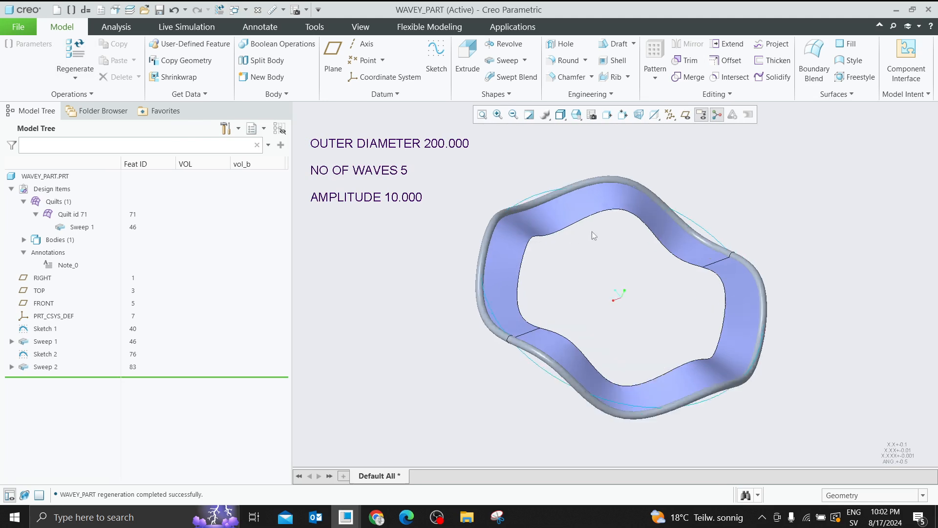
scroll(593, 231, "down", 1)
middle_click_drag(592, 232, 563, 235)
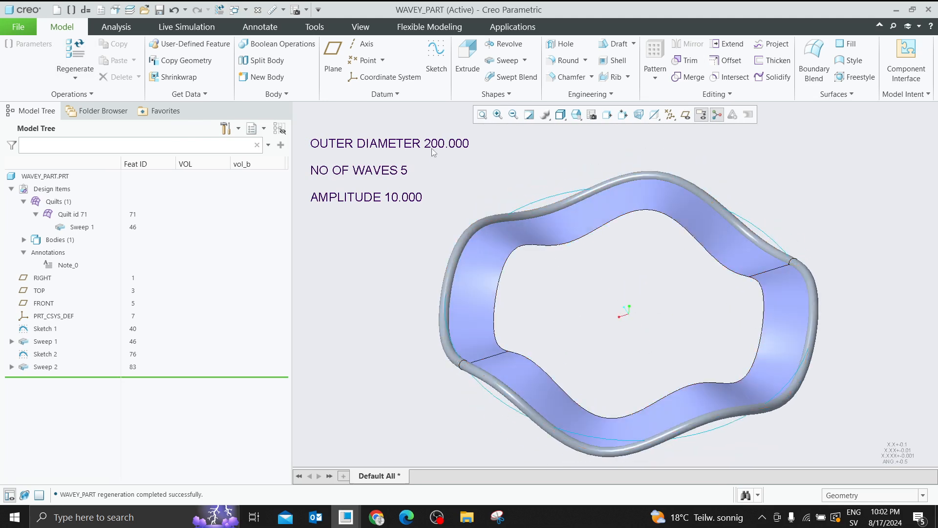
Set the DIAMETER parameter to 100 through its value in the note.
mouse_move(592, 214)
middle_mouse_down()
mouse_move(643, 195)
mouse_move(566, 171)
middle_mouse_up()
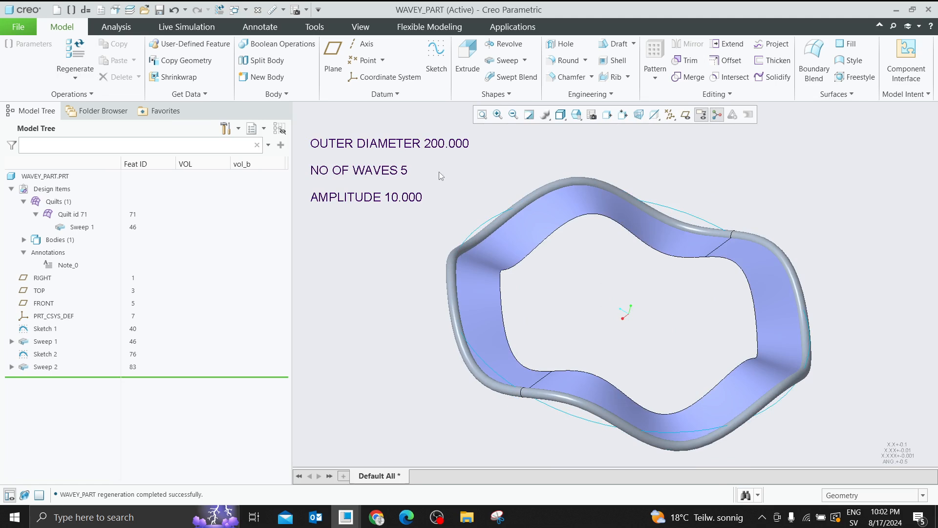
left_click(438, 142)
double_click(439, 142)
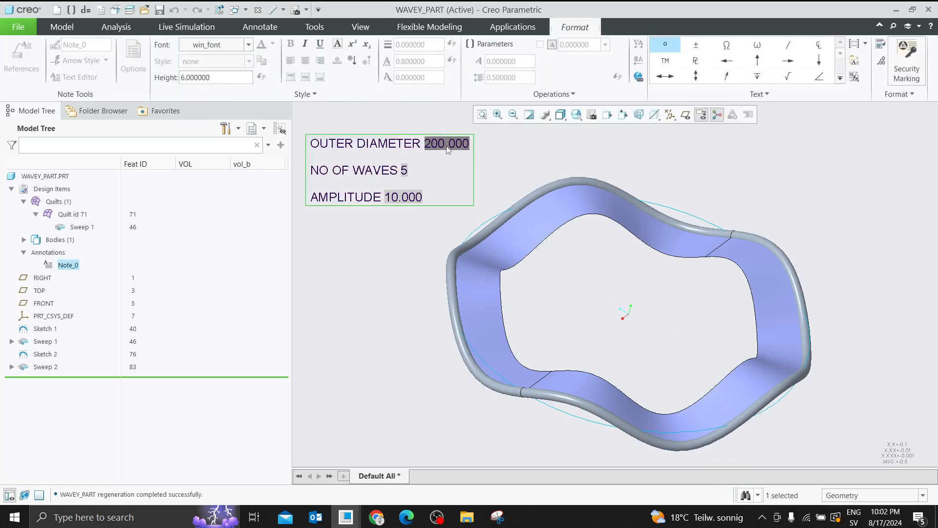
double_click(447, 145)
type("100")
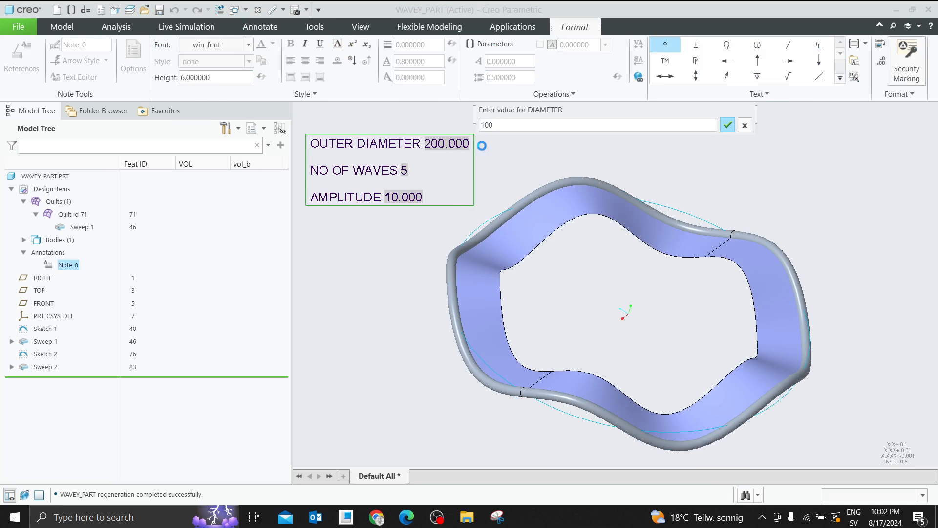
key("Return")
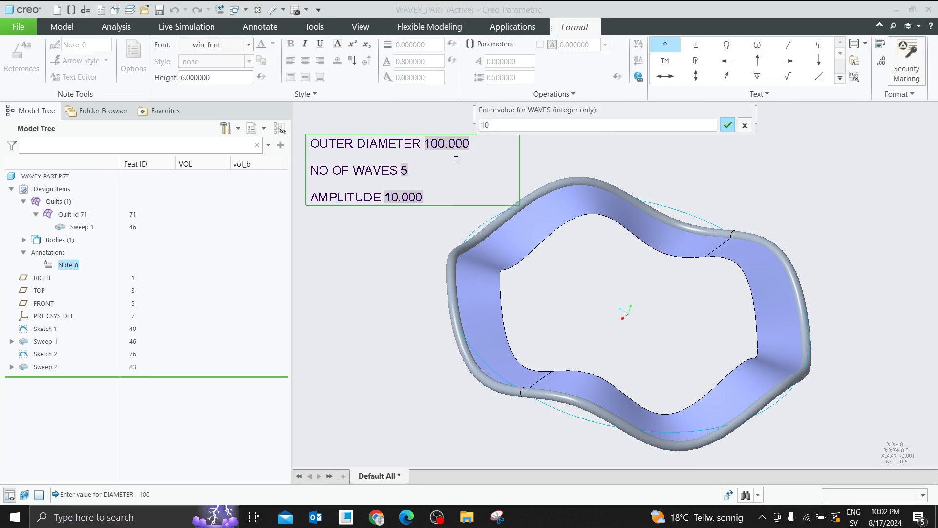
Set WAVES to 10 and WAVES_AMPLITUDE to 15 through their values in the note and regenerate the part.
type("10")
key("Return")
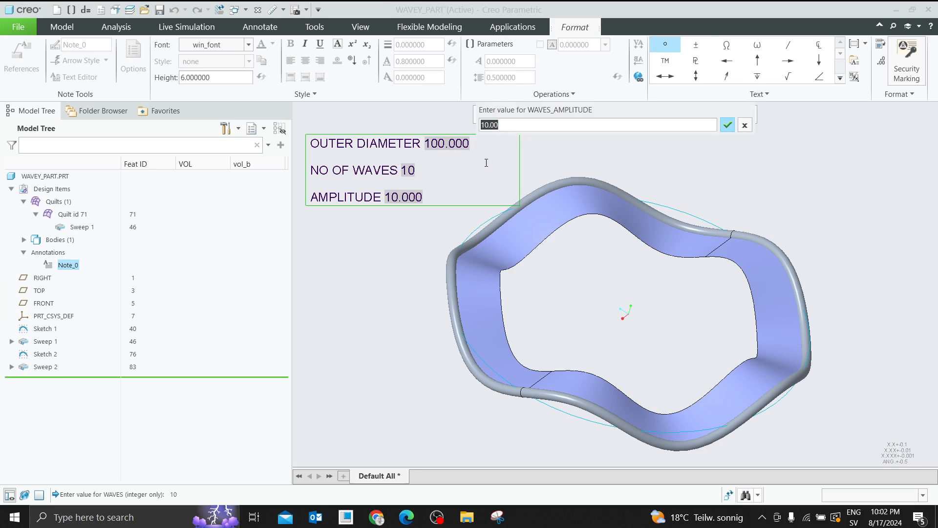
type("15")
key("Return")
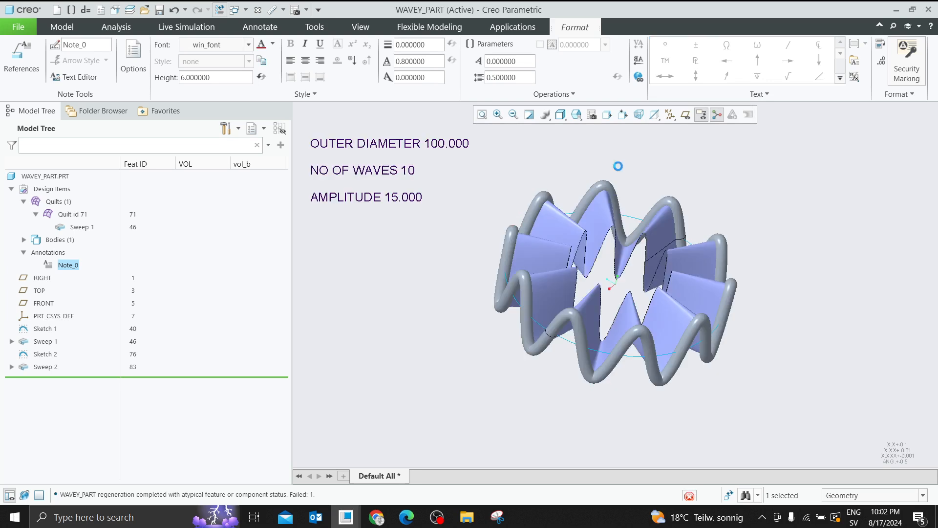
Suppress the failed Sketch 2 feature and inspect the resulting wavy part.
middle_click_drag(589, 199, 680, 239)
key("ctrl+d")
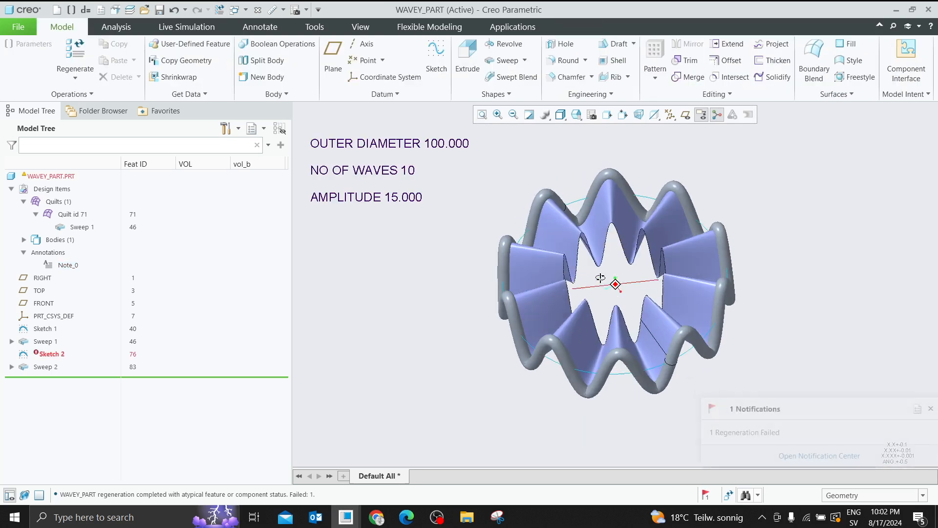
right_click(54, 354)
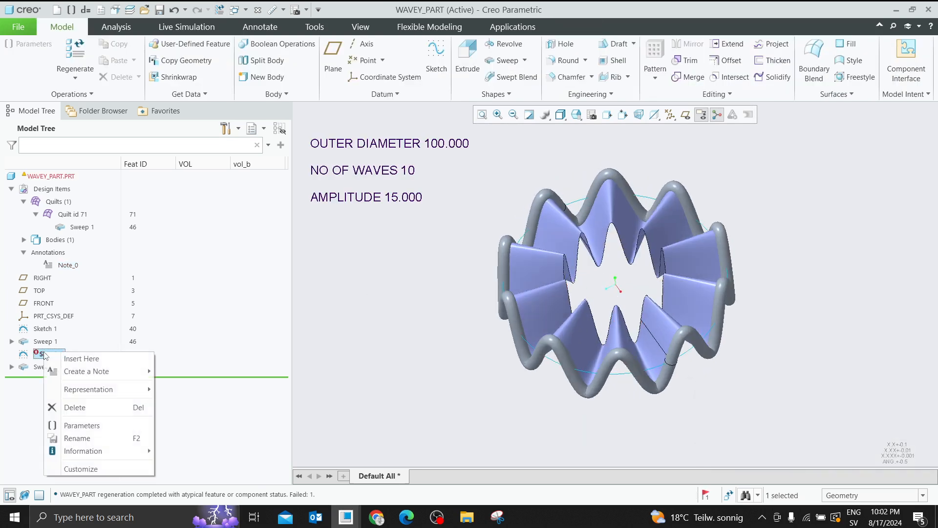
left_click(95, 300)
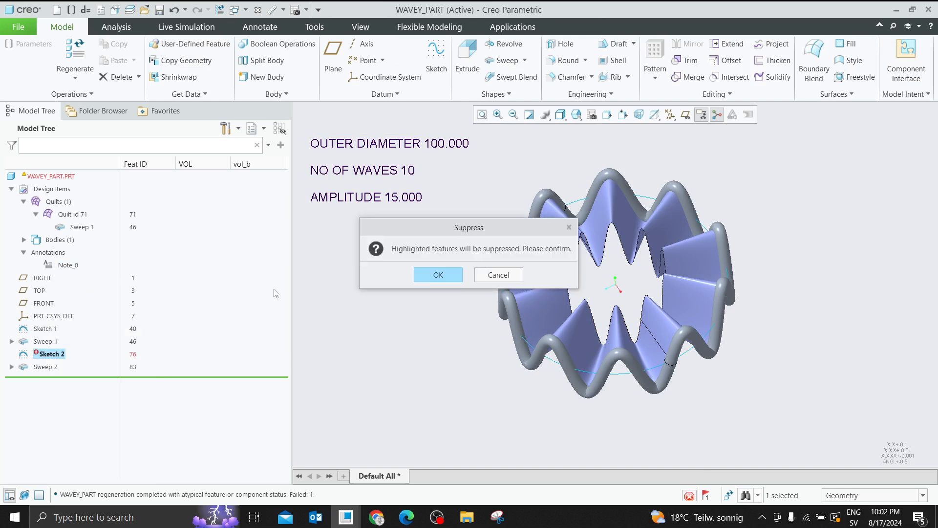
left_click(431, 273)
middle_click_drag(694, 257, 654, 250)
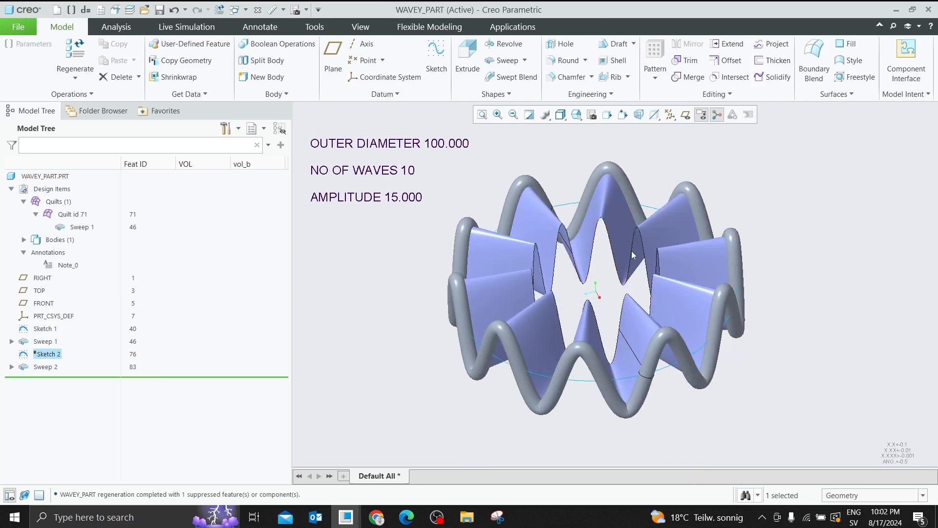